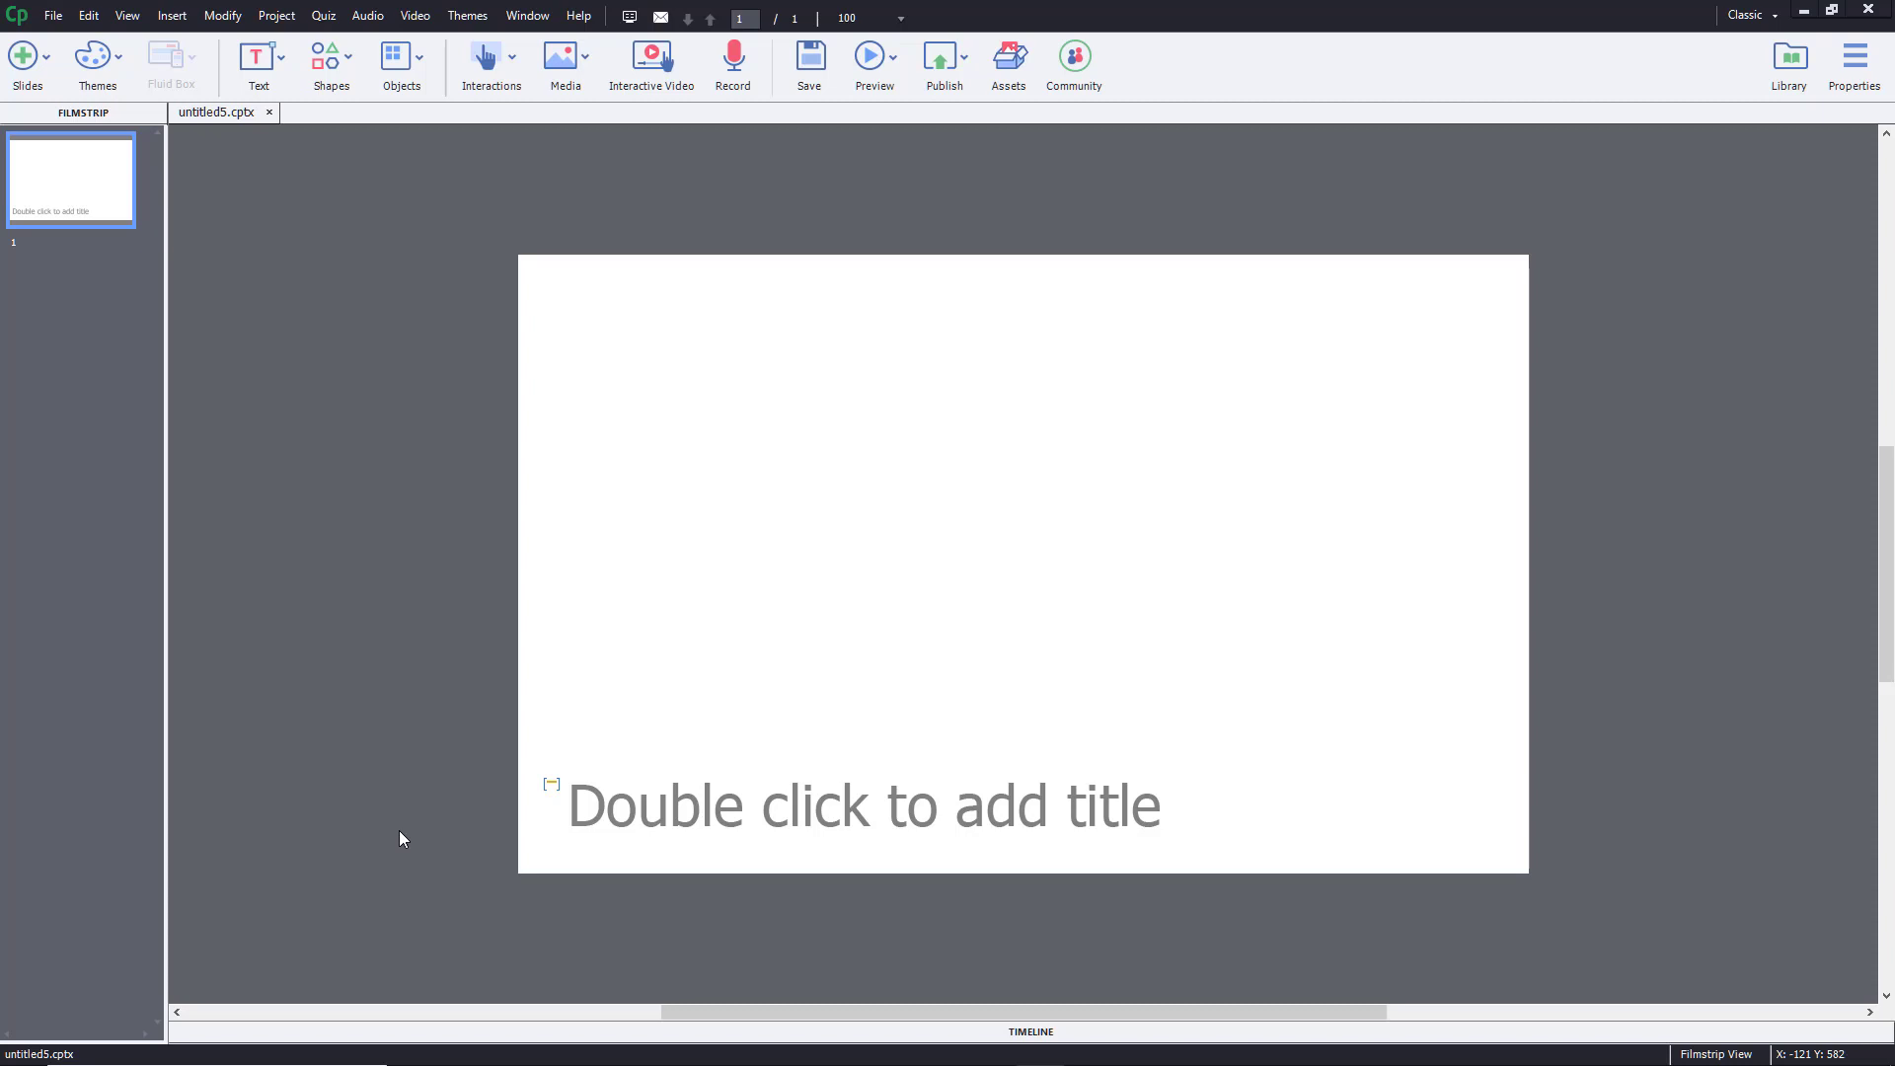
# - Open the Preferences dialog from the Edit menu
pyautogui.click(89, 17)
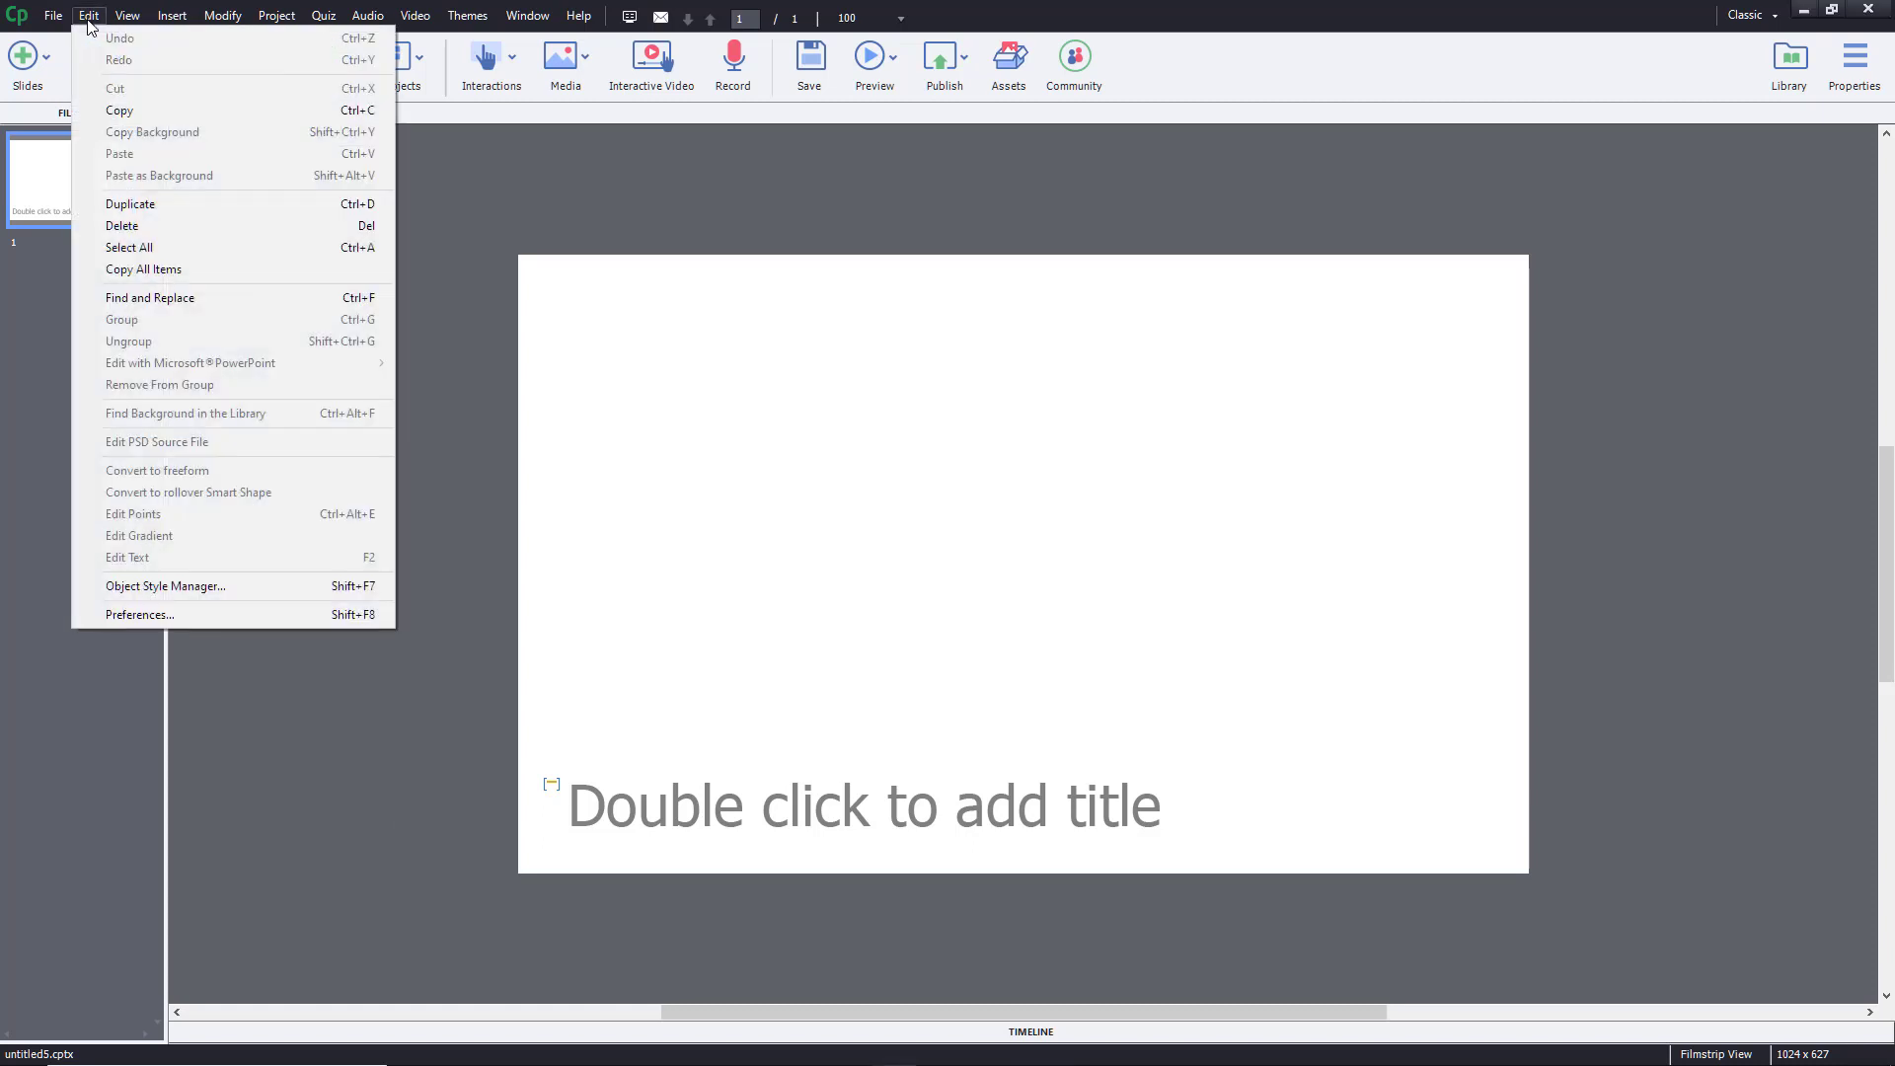
pyautogui.click(146, 614)
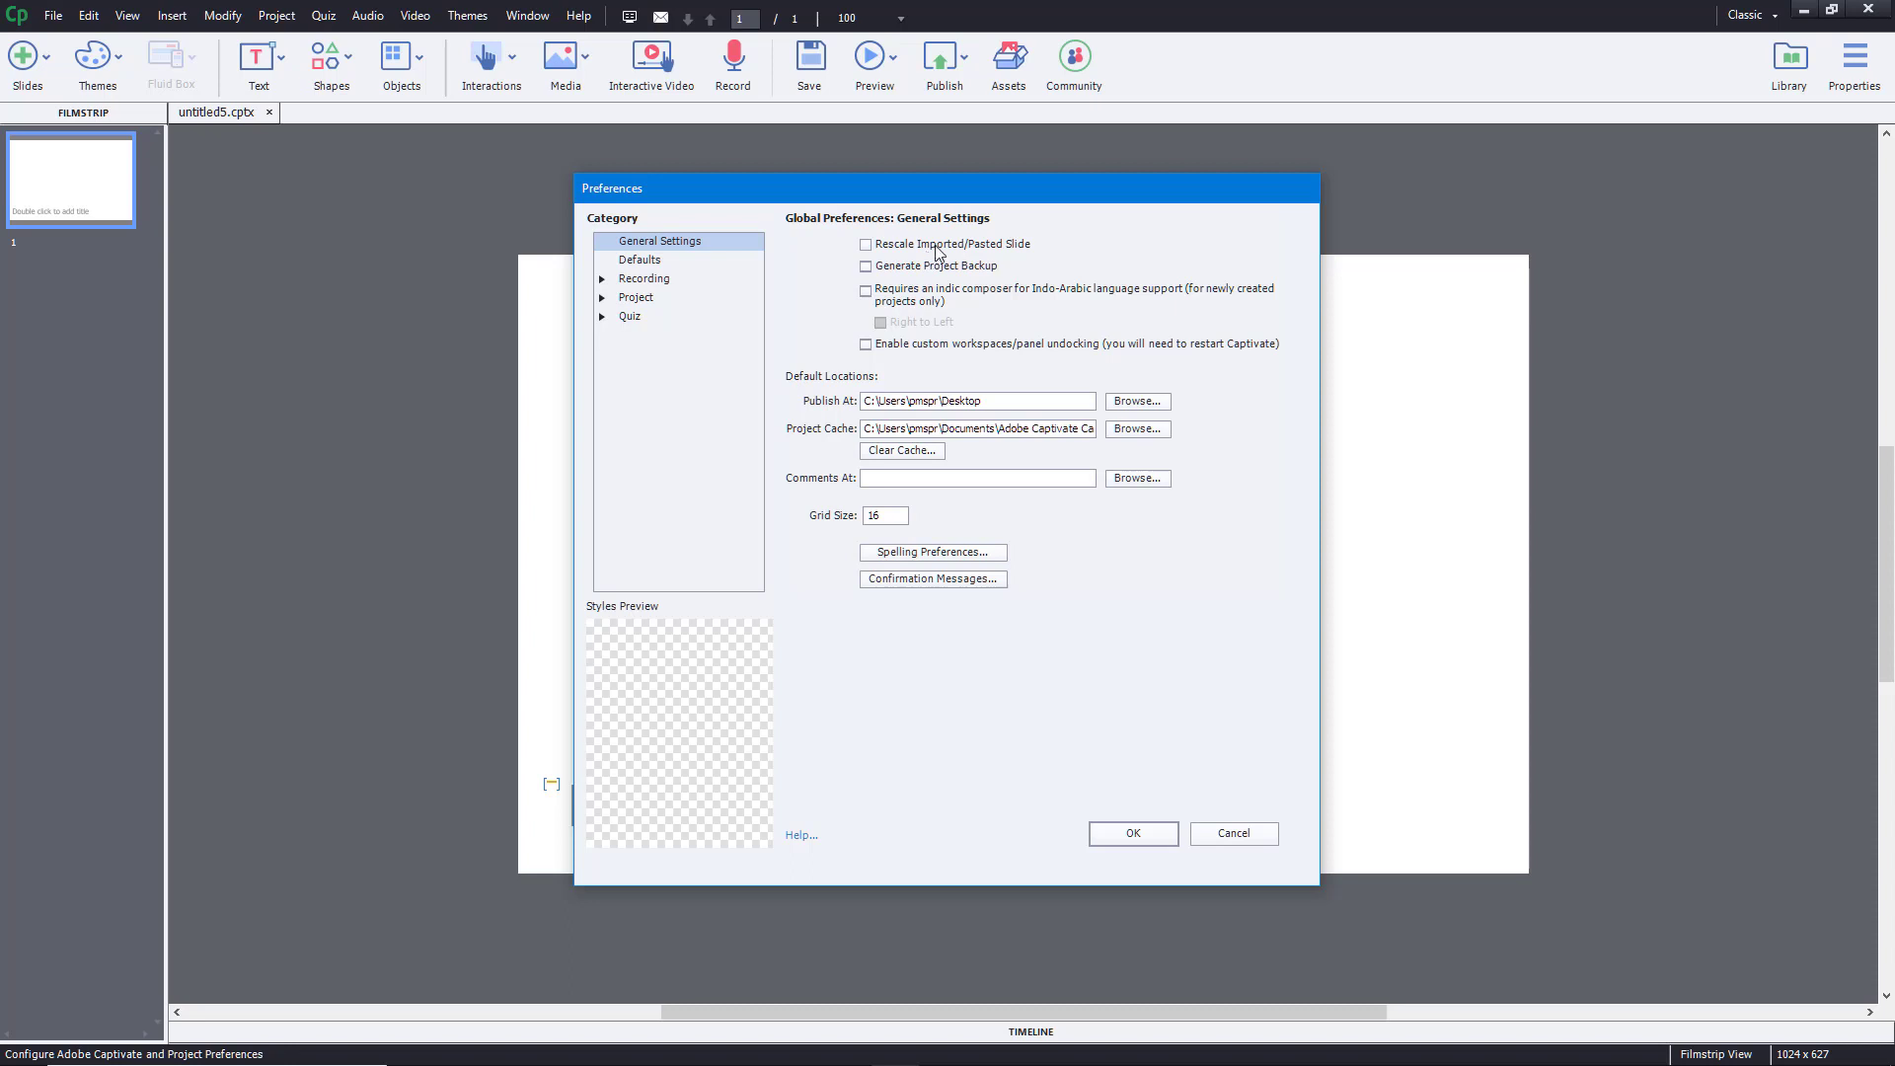
# - Enable Rescale Imported/Pasted Slide and Generate Project Backup, and browse for a publish folder
pyautogui.click(937, 253)
pyautogui.click(984, 275)
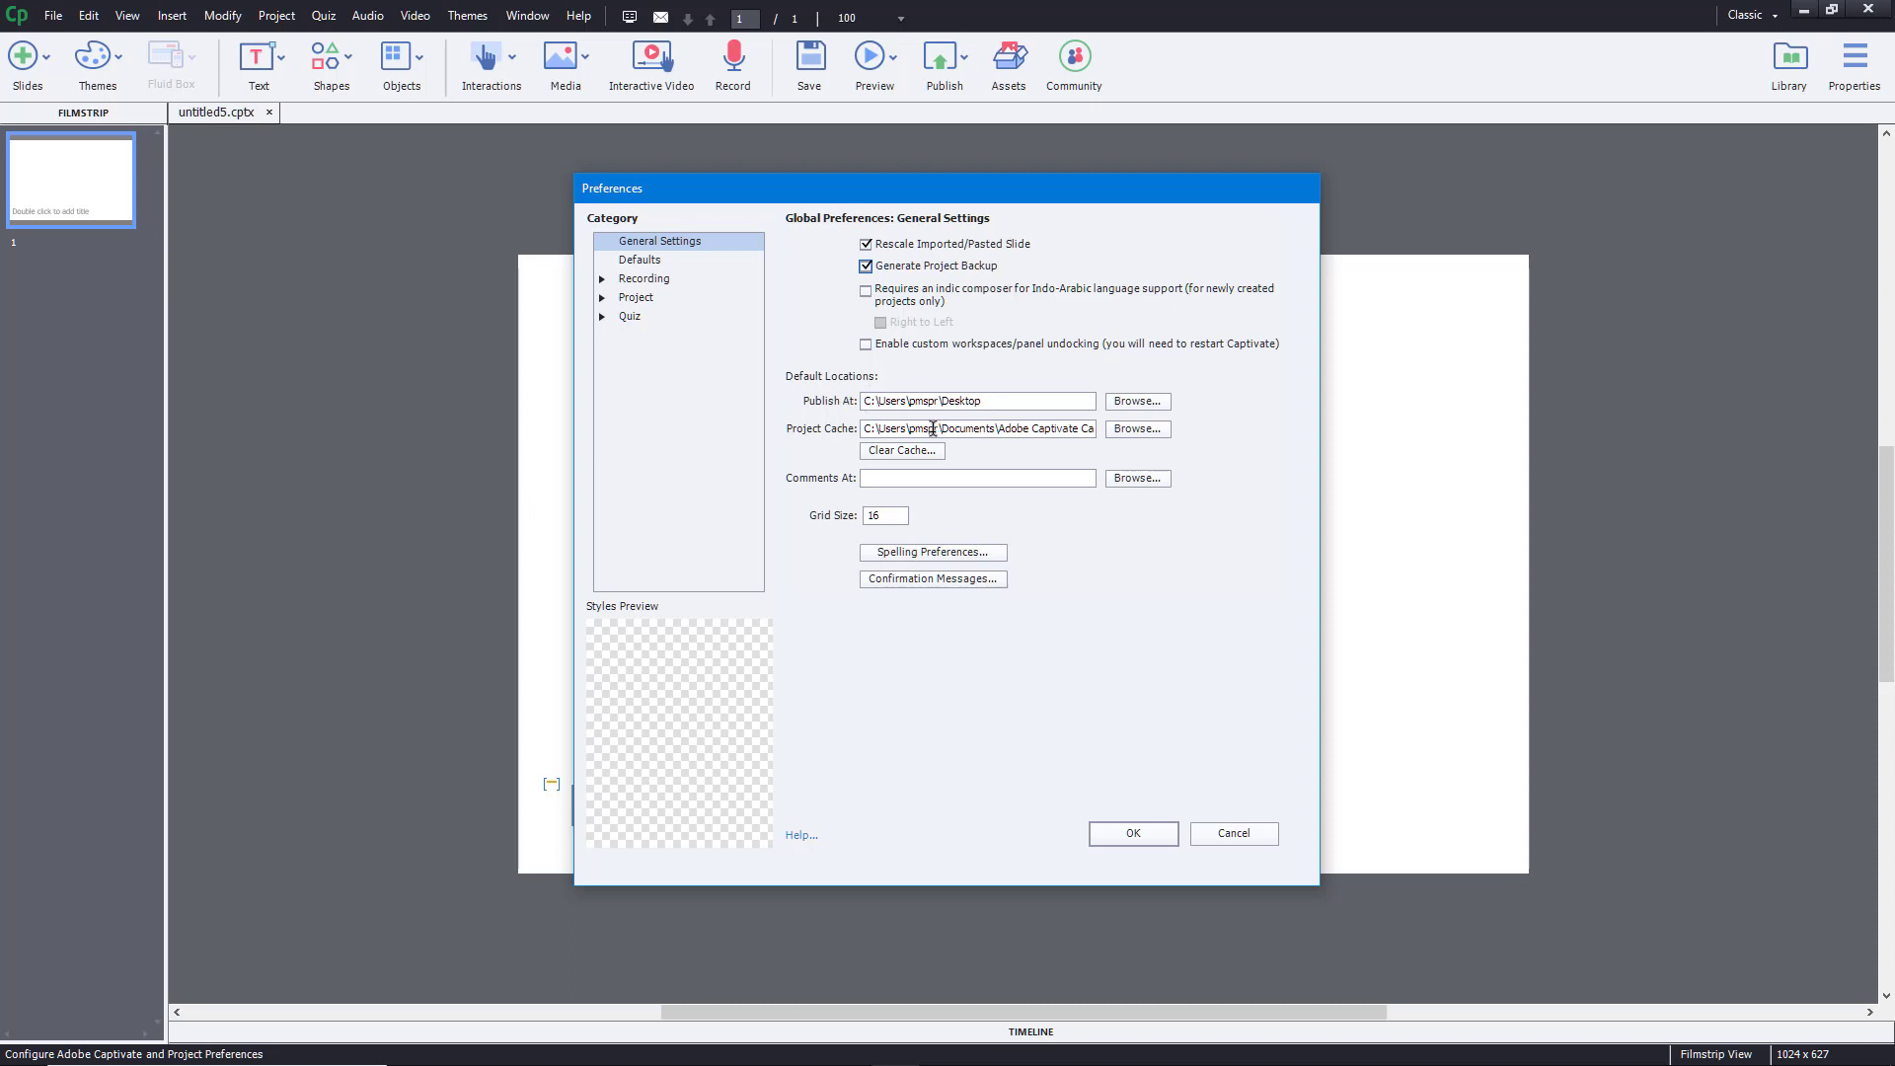
pyautogui.click(1133, 404)
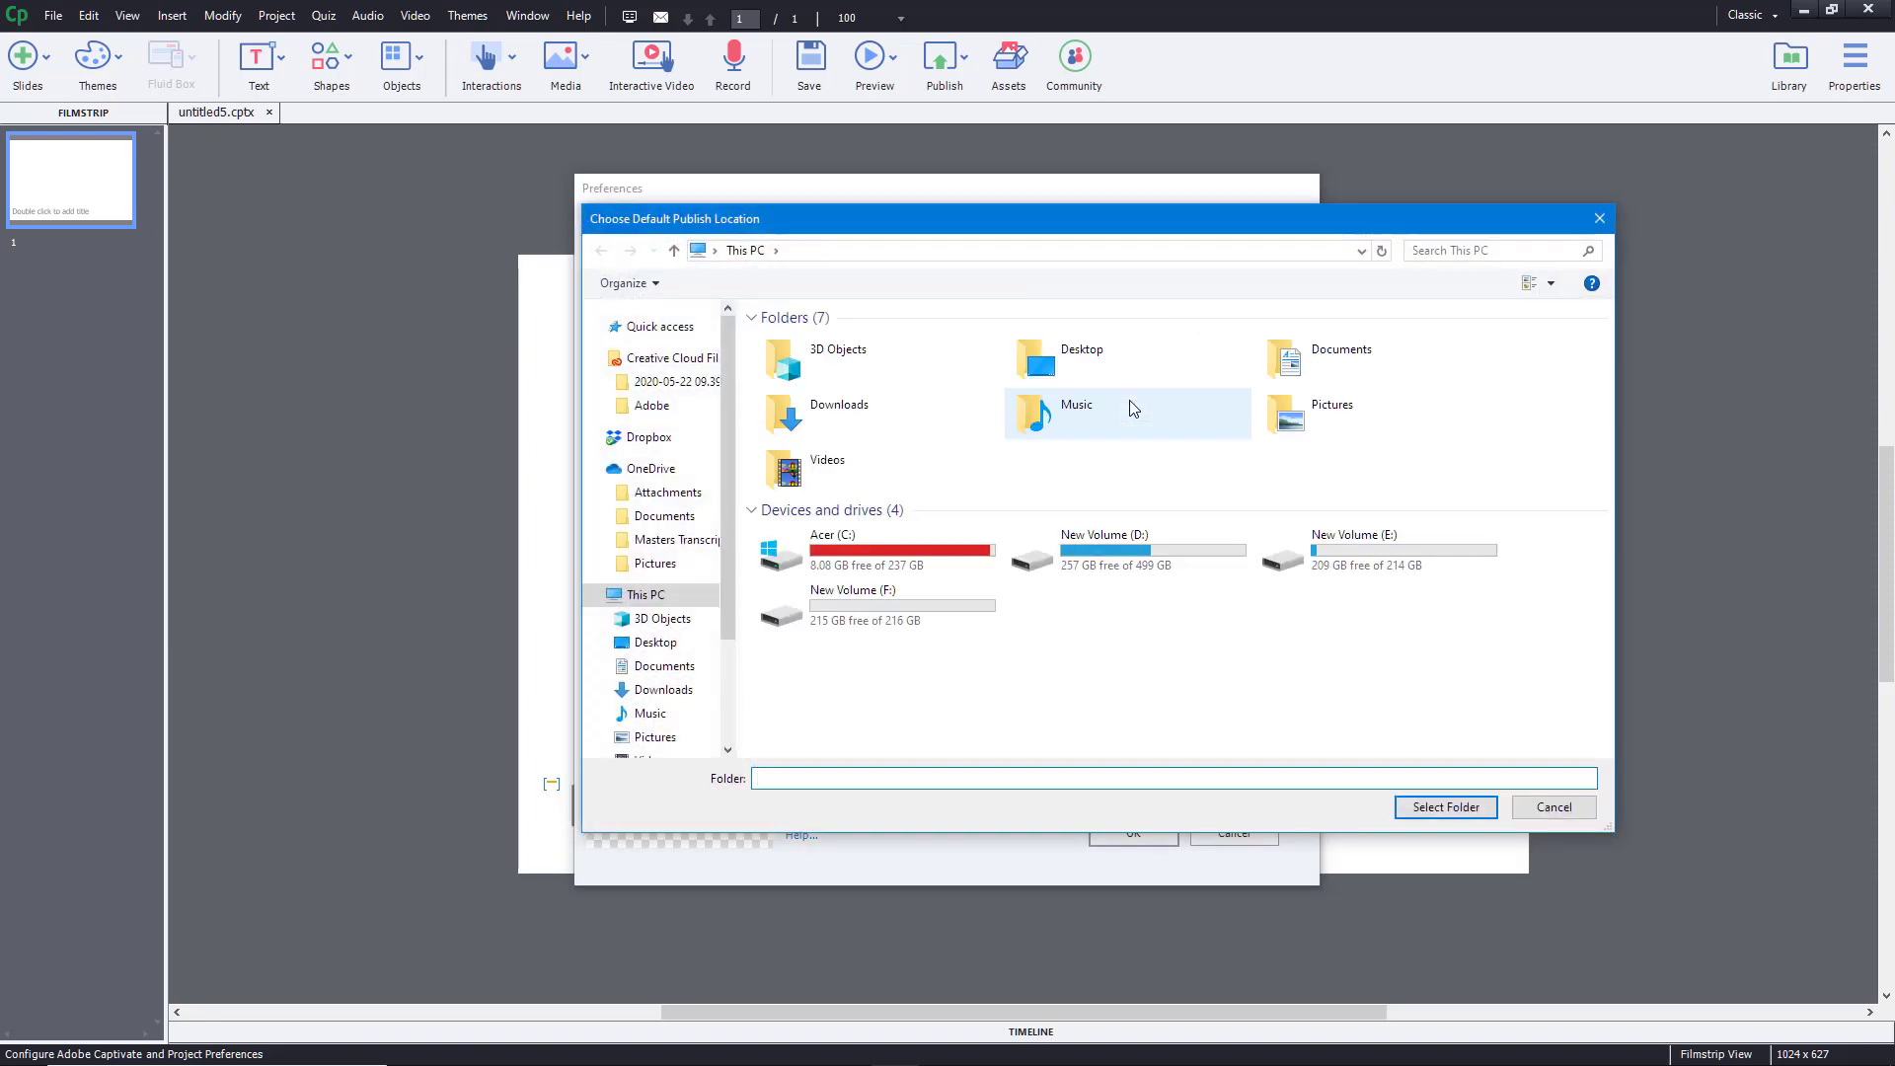
# - Cancel the publish location chooser, leaving the default location on the Desktop
pyautogui.click(1600, 218)
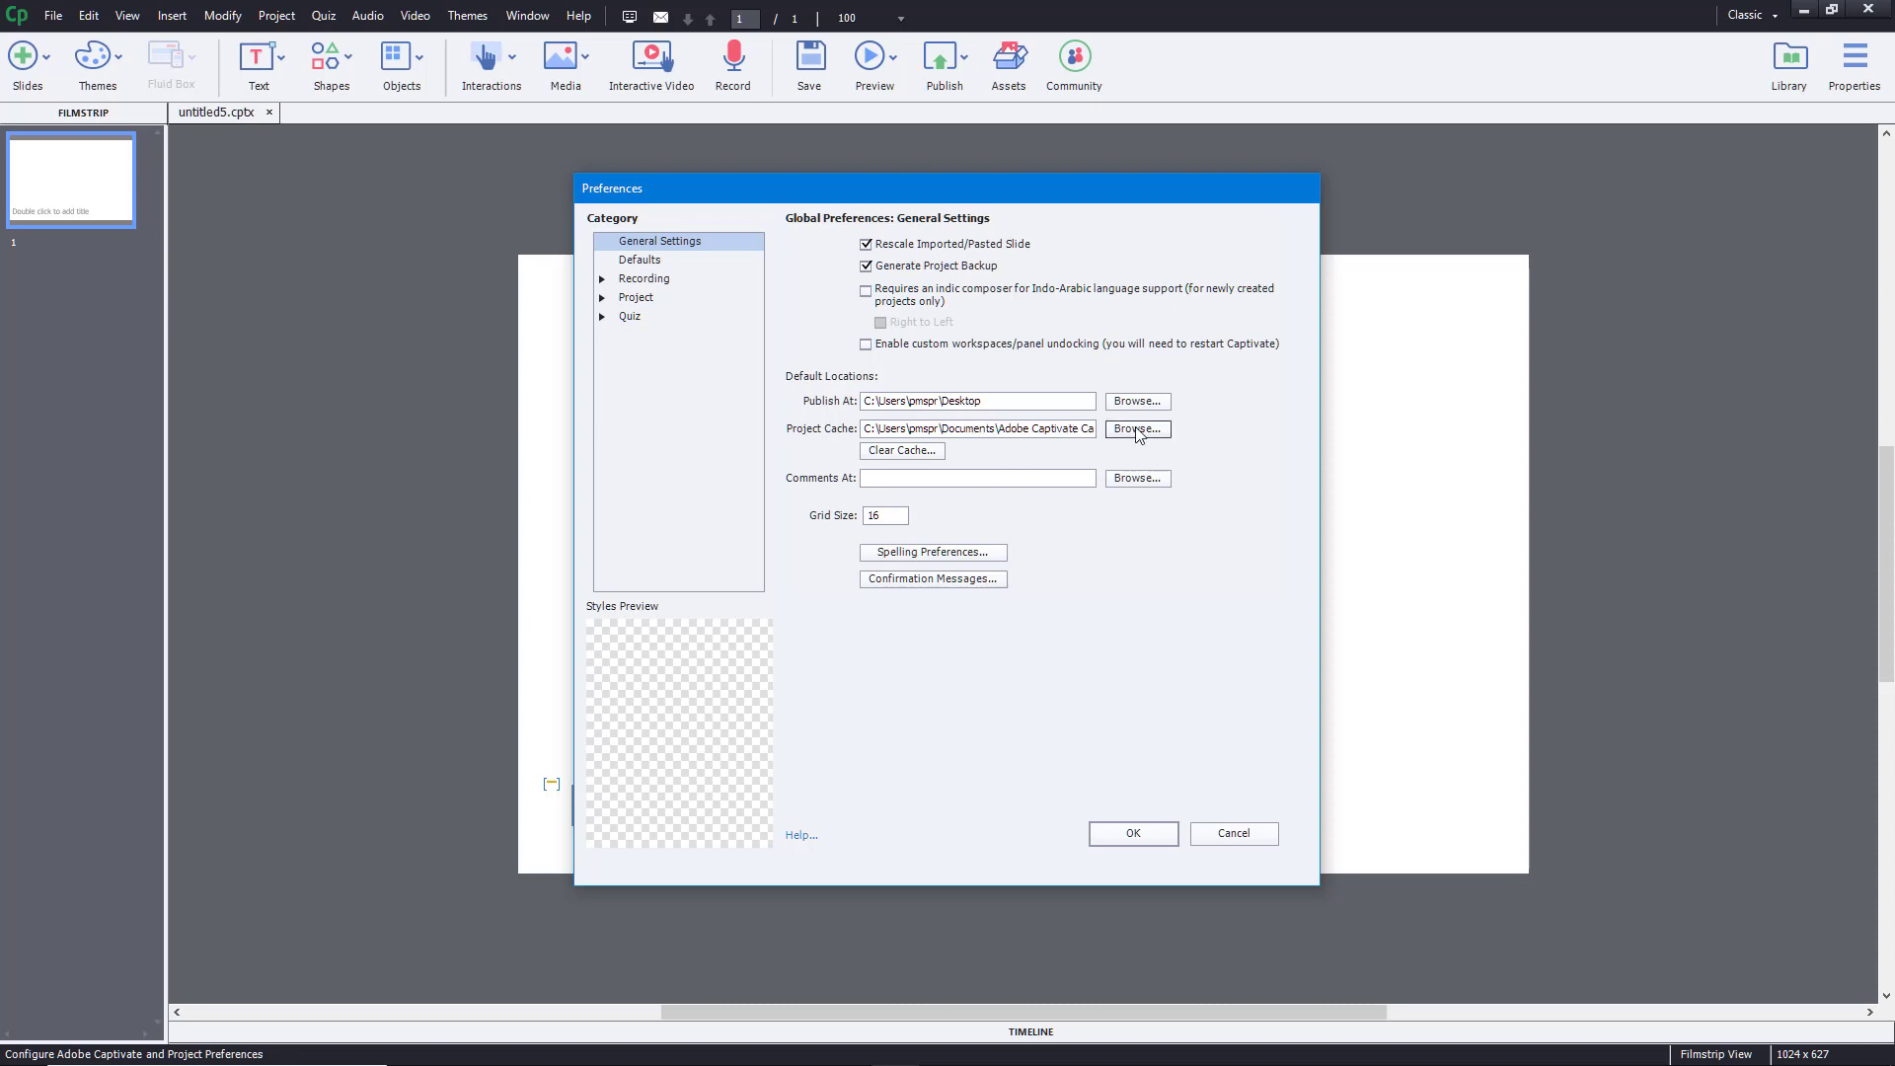
# - Clear the other Captivate projects' caches, confirming with Yes, and bring up Spelling Preferences
pyautogui.click(905, 453)
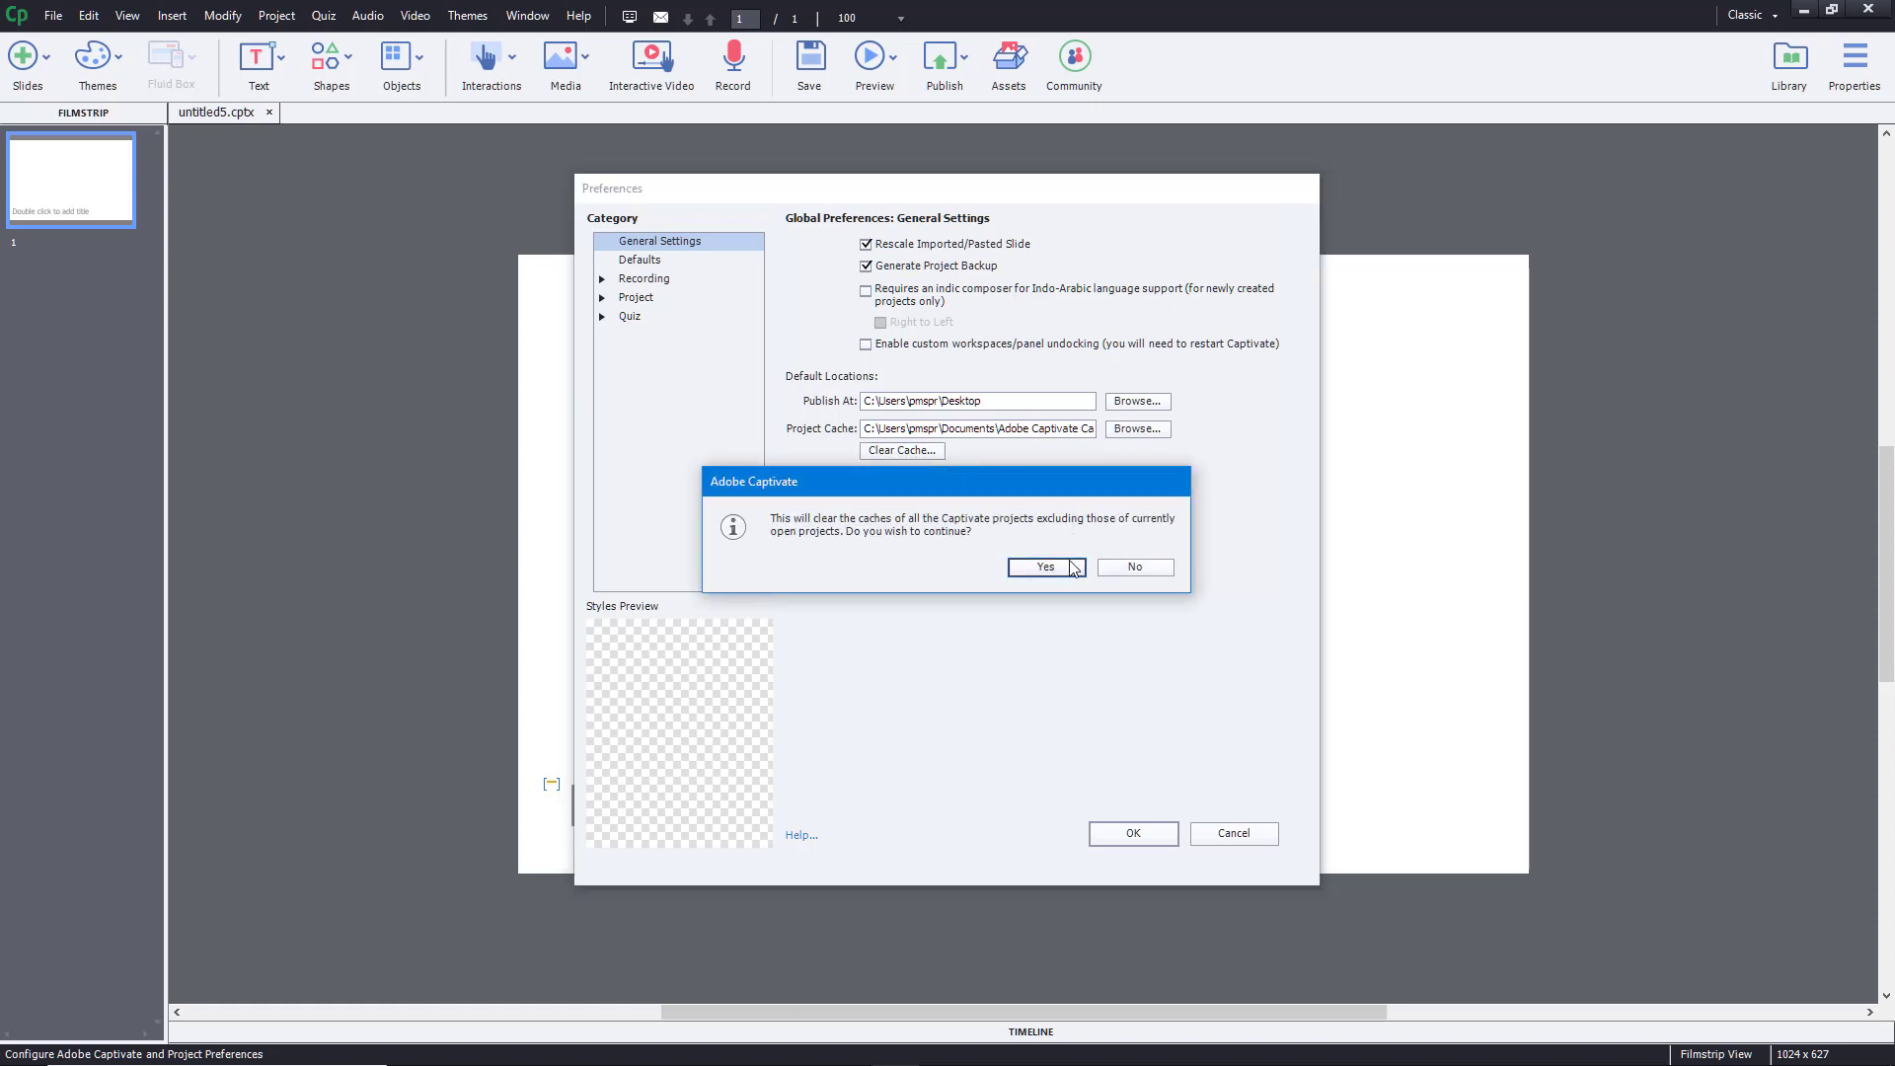
pyautogui.click(1073, 568)
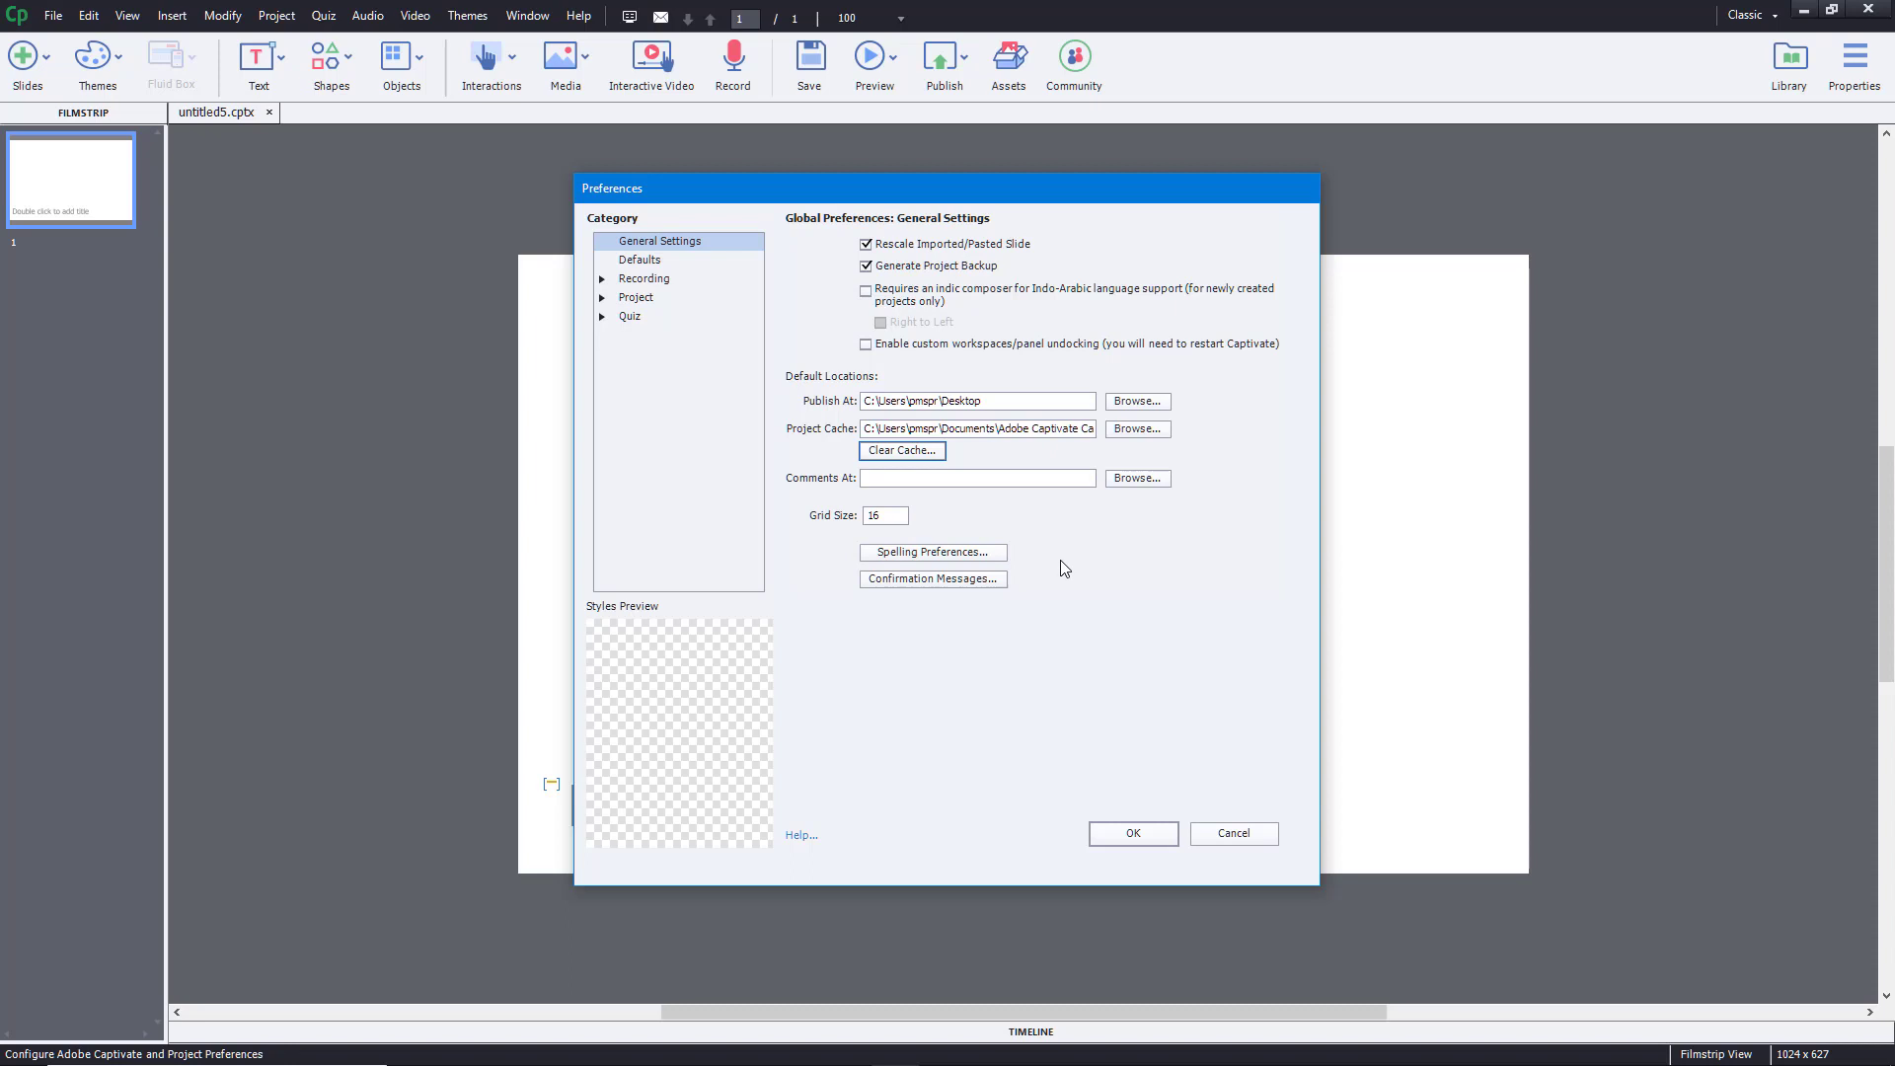
pyautogui.click(977, 554)
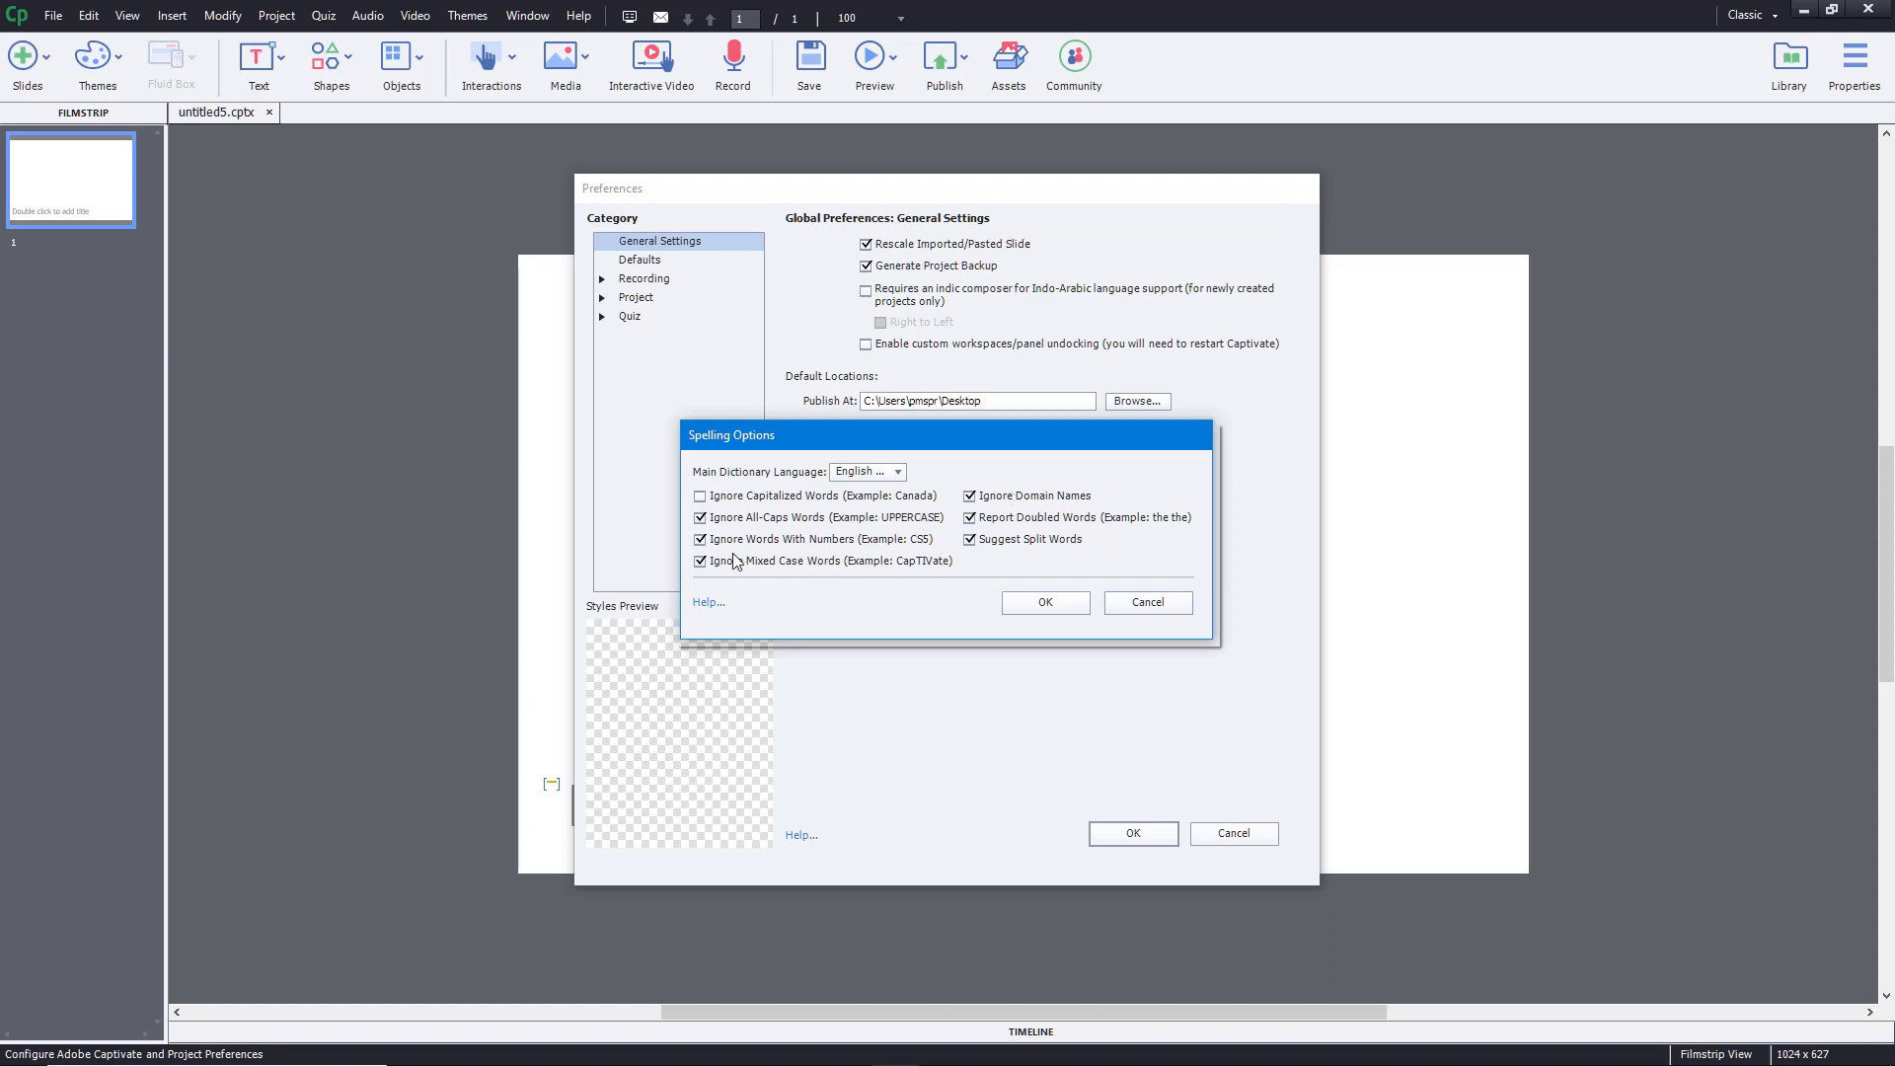
# - Dismiss the Spelling Options and Confirmation Messages dialogs without changes
pyautogui.click(1125, 605)
pyautogui.click(973, 583)
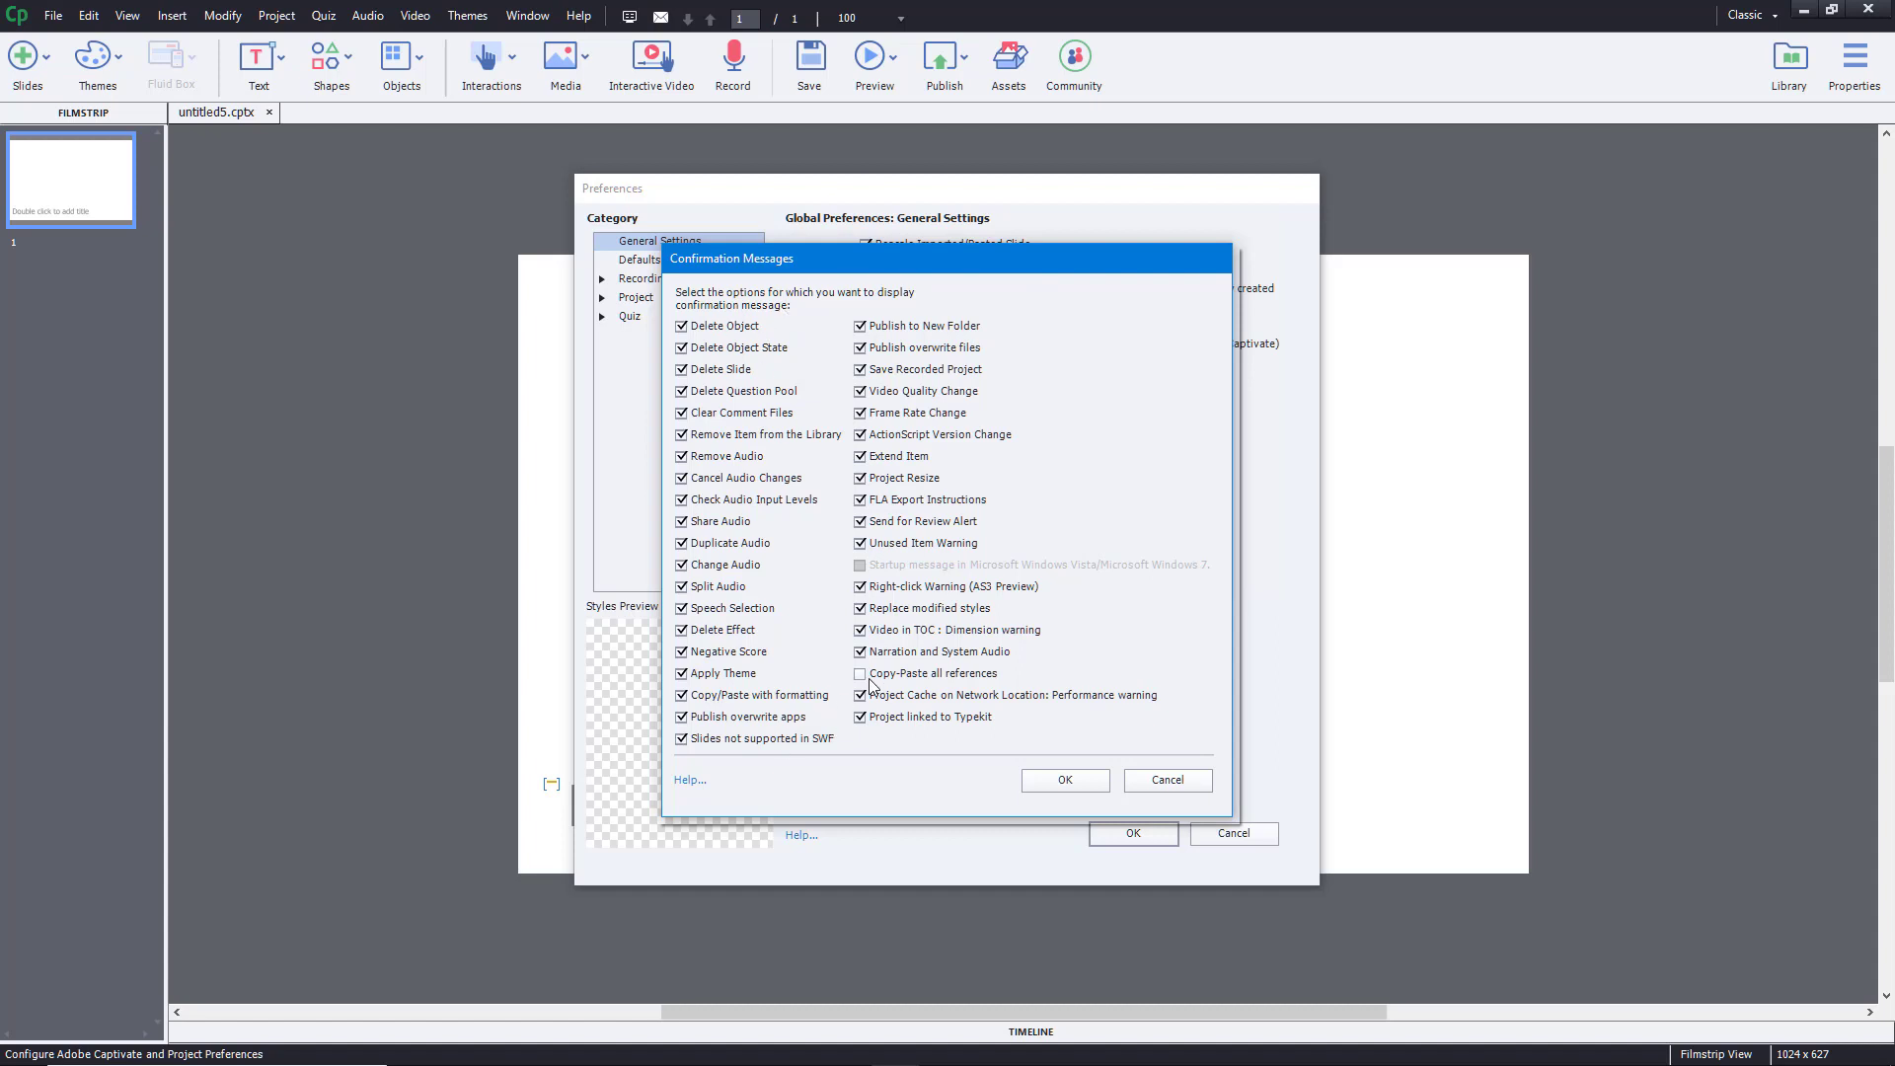
pyautogui.click(1073, 785)
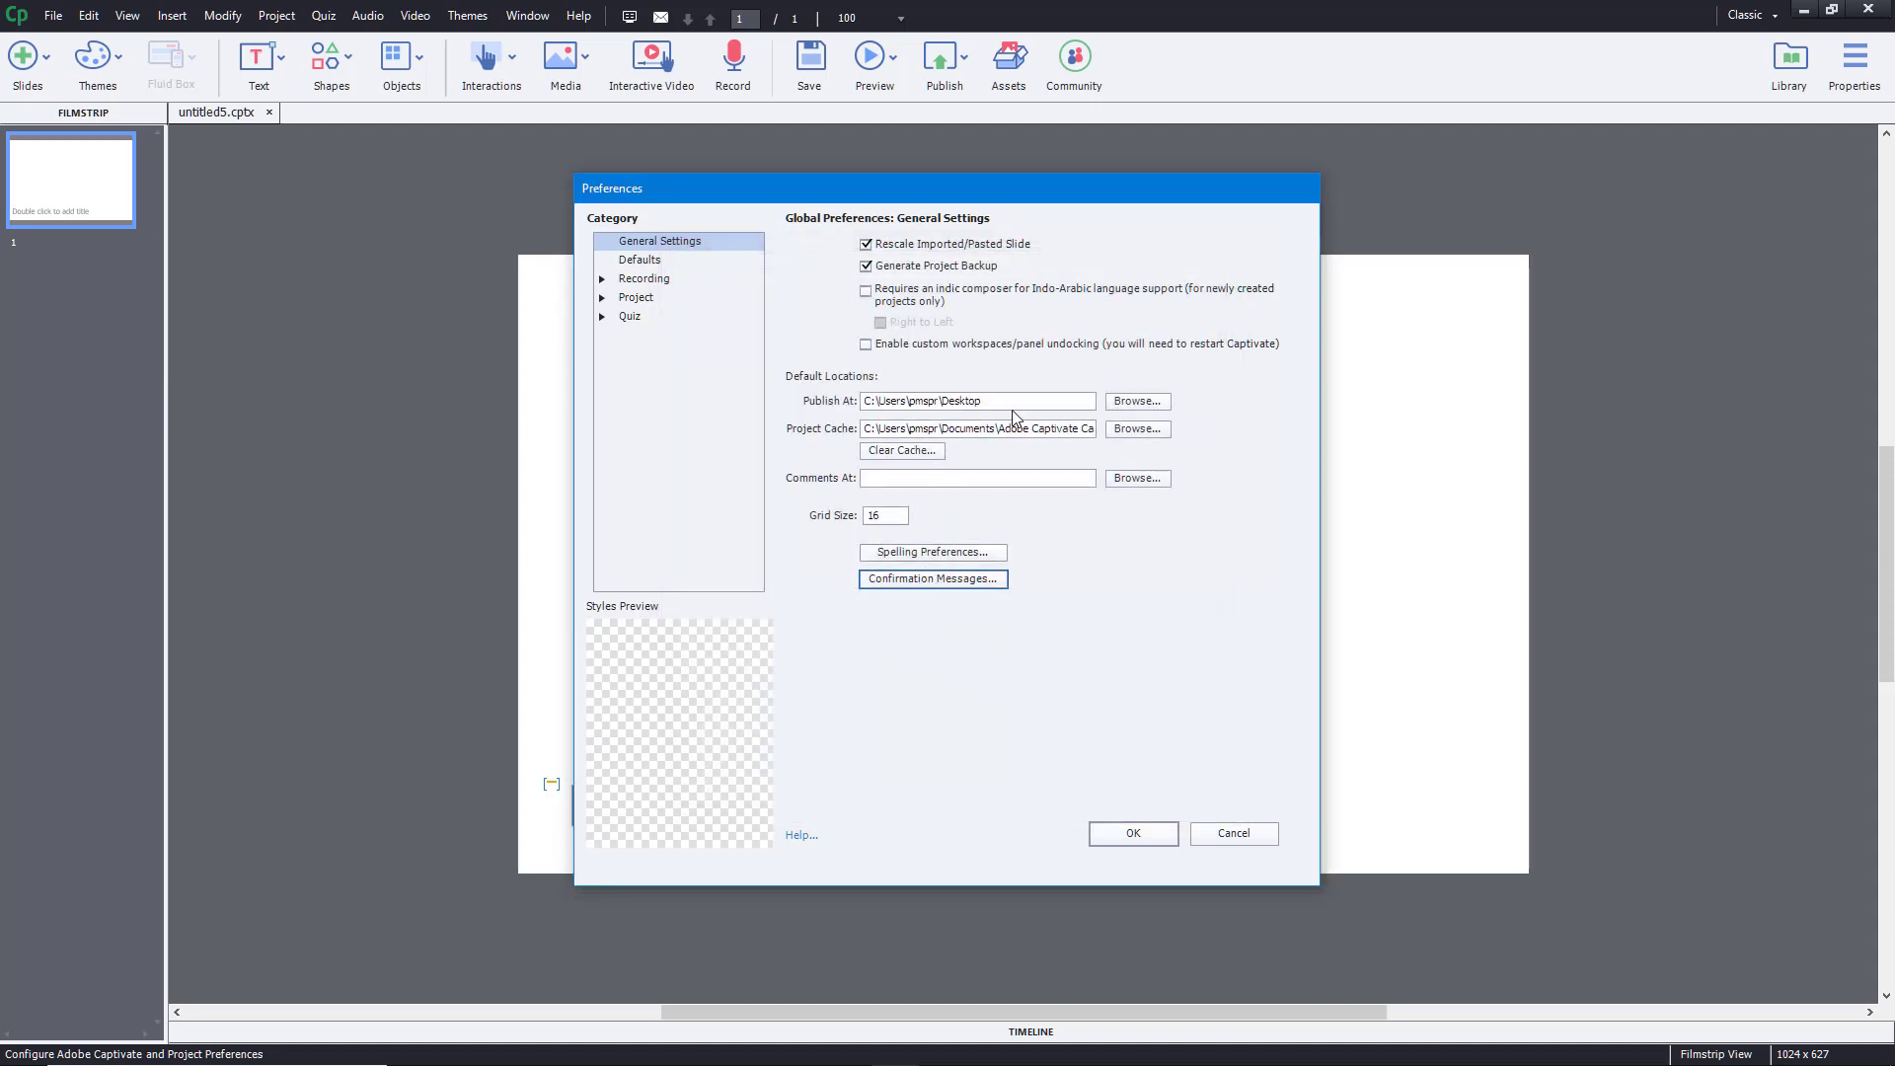
# - In Defaults, set Slide Duration to 5 secs and Snap to Guide Offset to 10 pixels
pyautogui.click(637, 262)
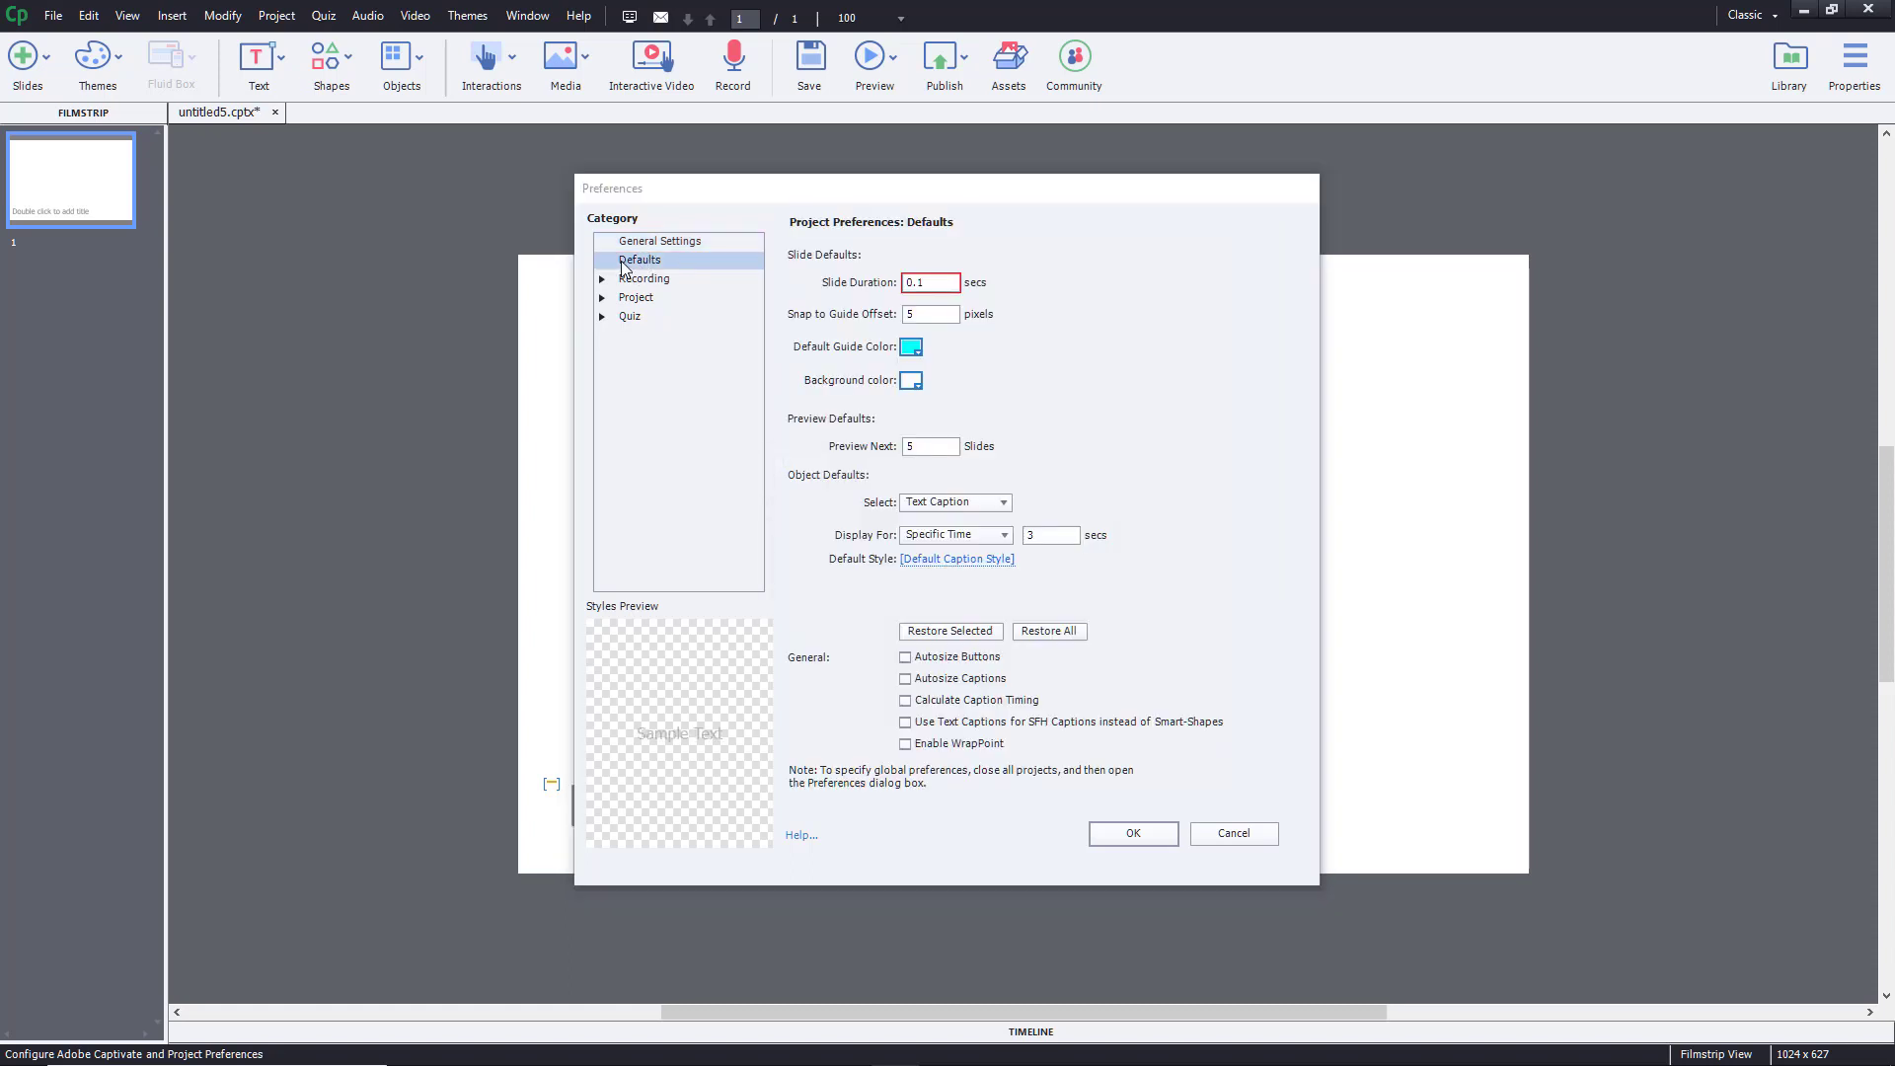
pyautogui.click(940, 280)
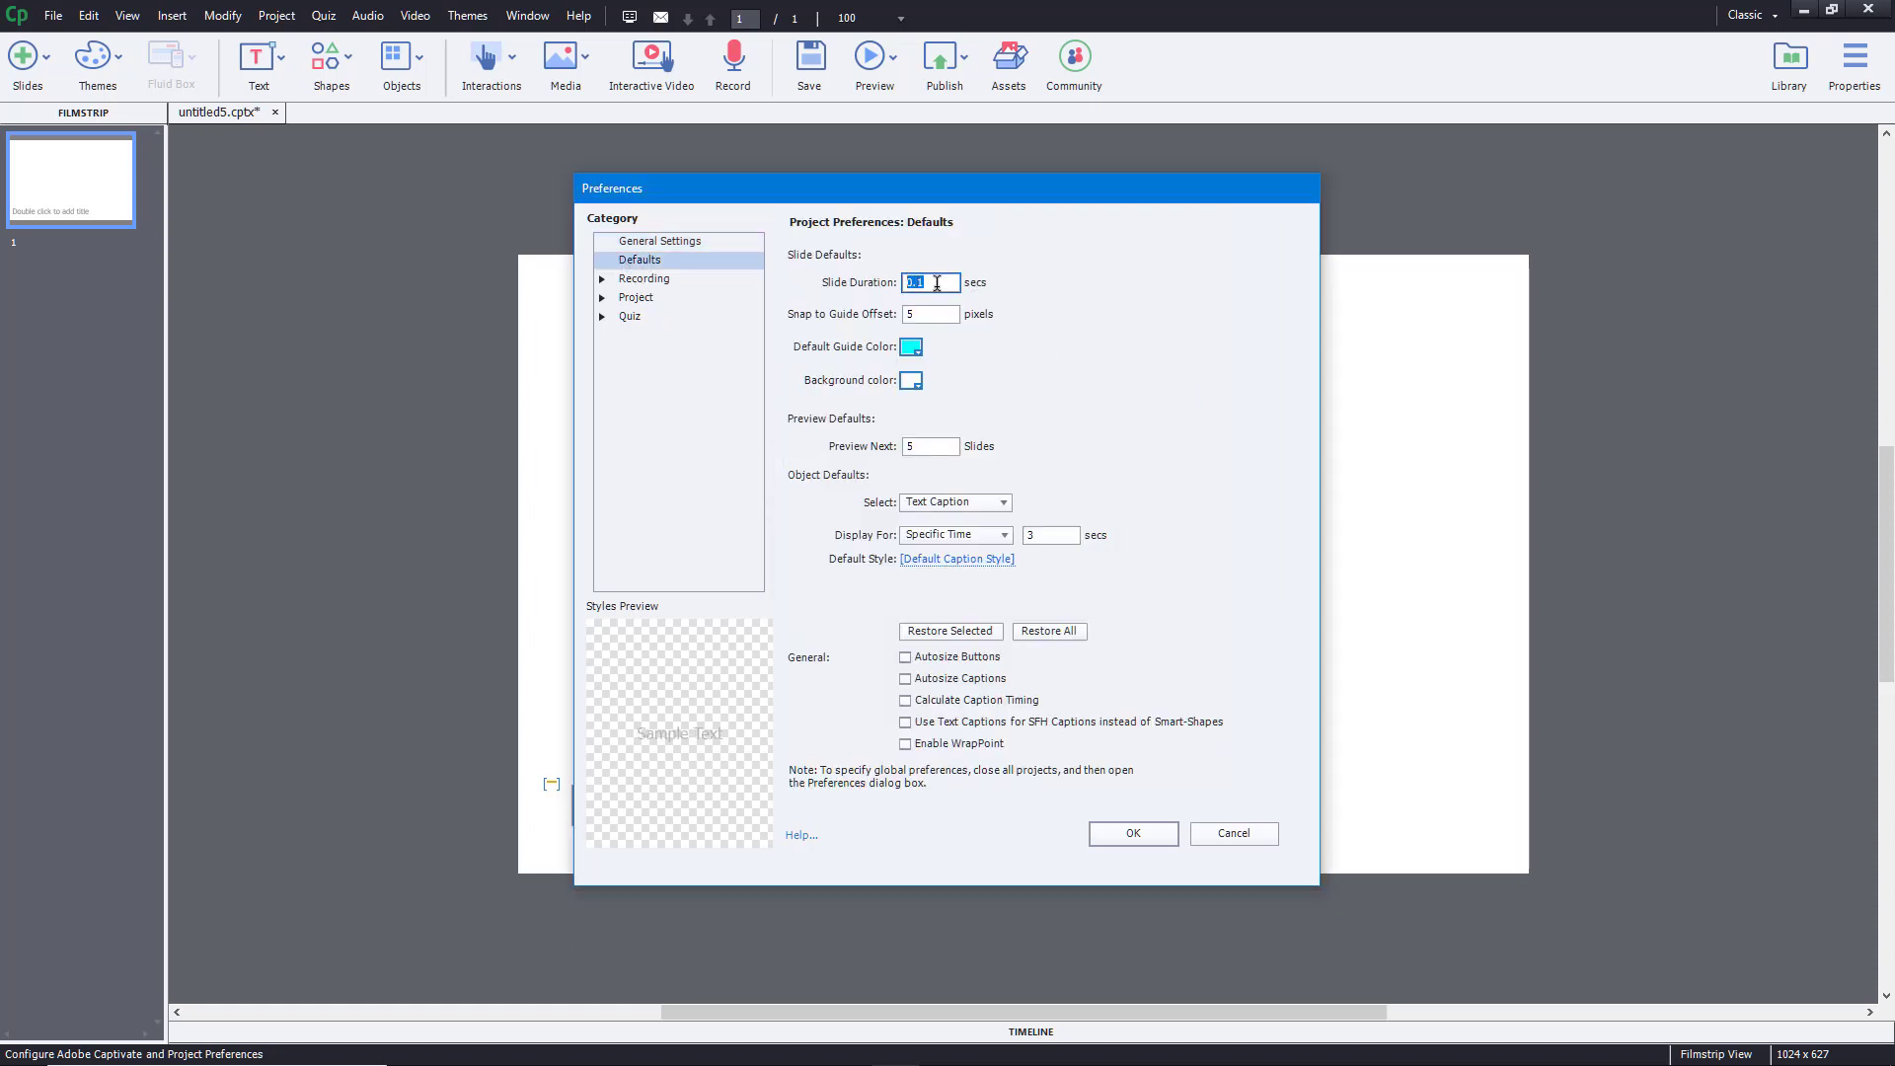
pyautogui.write('5')
pyautogui.click(948, 310)
pyautogui.doubleClick(949, 310)
pyautogui.write('10')
# - Keep cyan guides and timed caption display, then show the Recording settings page
pyautogui.click(912, 349)
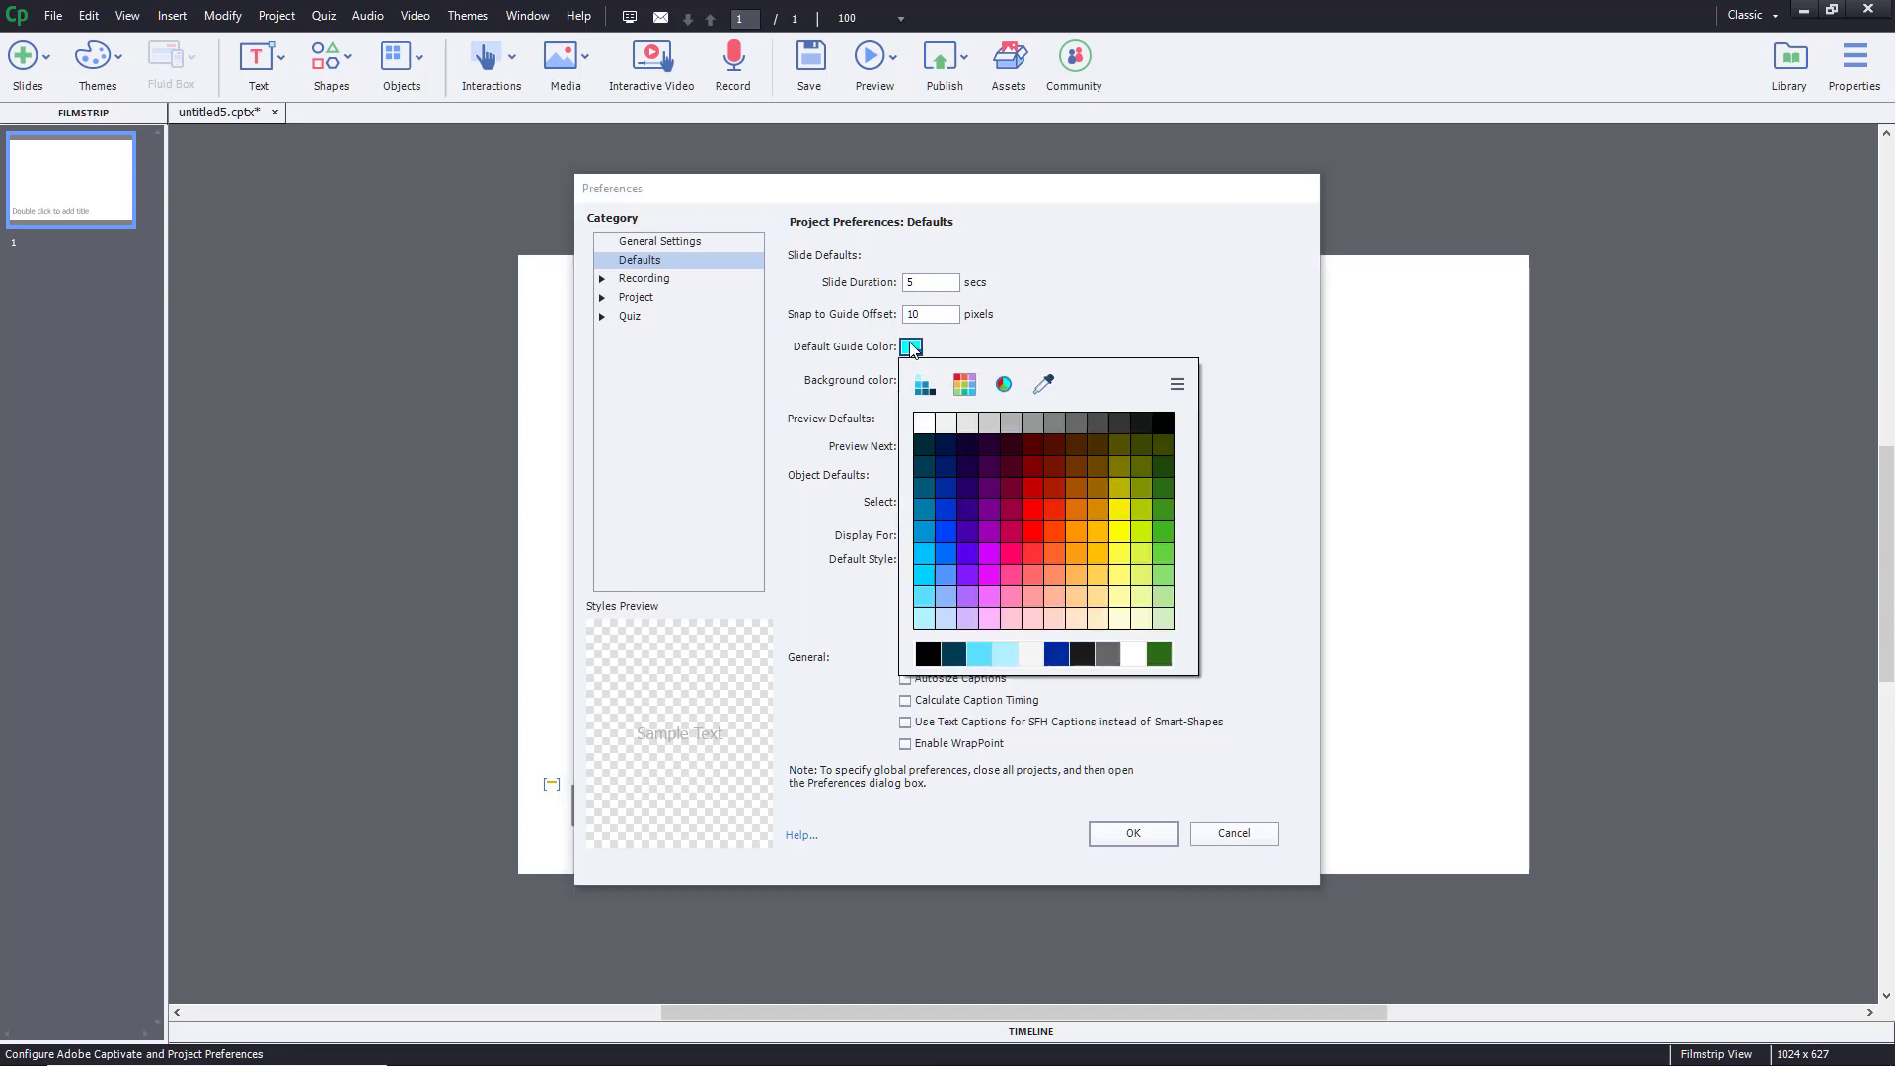
pyautogui.click(912, 350)
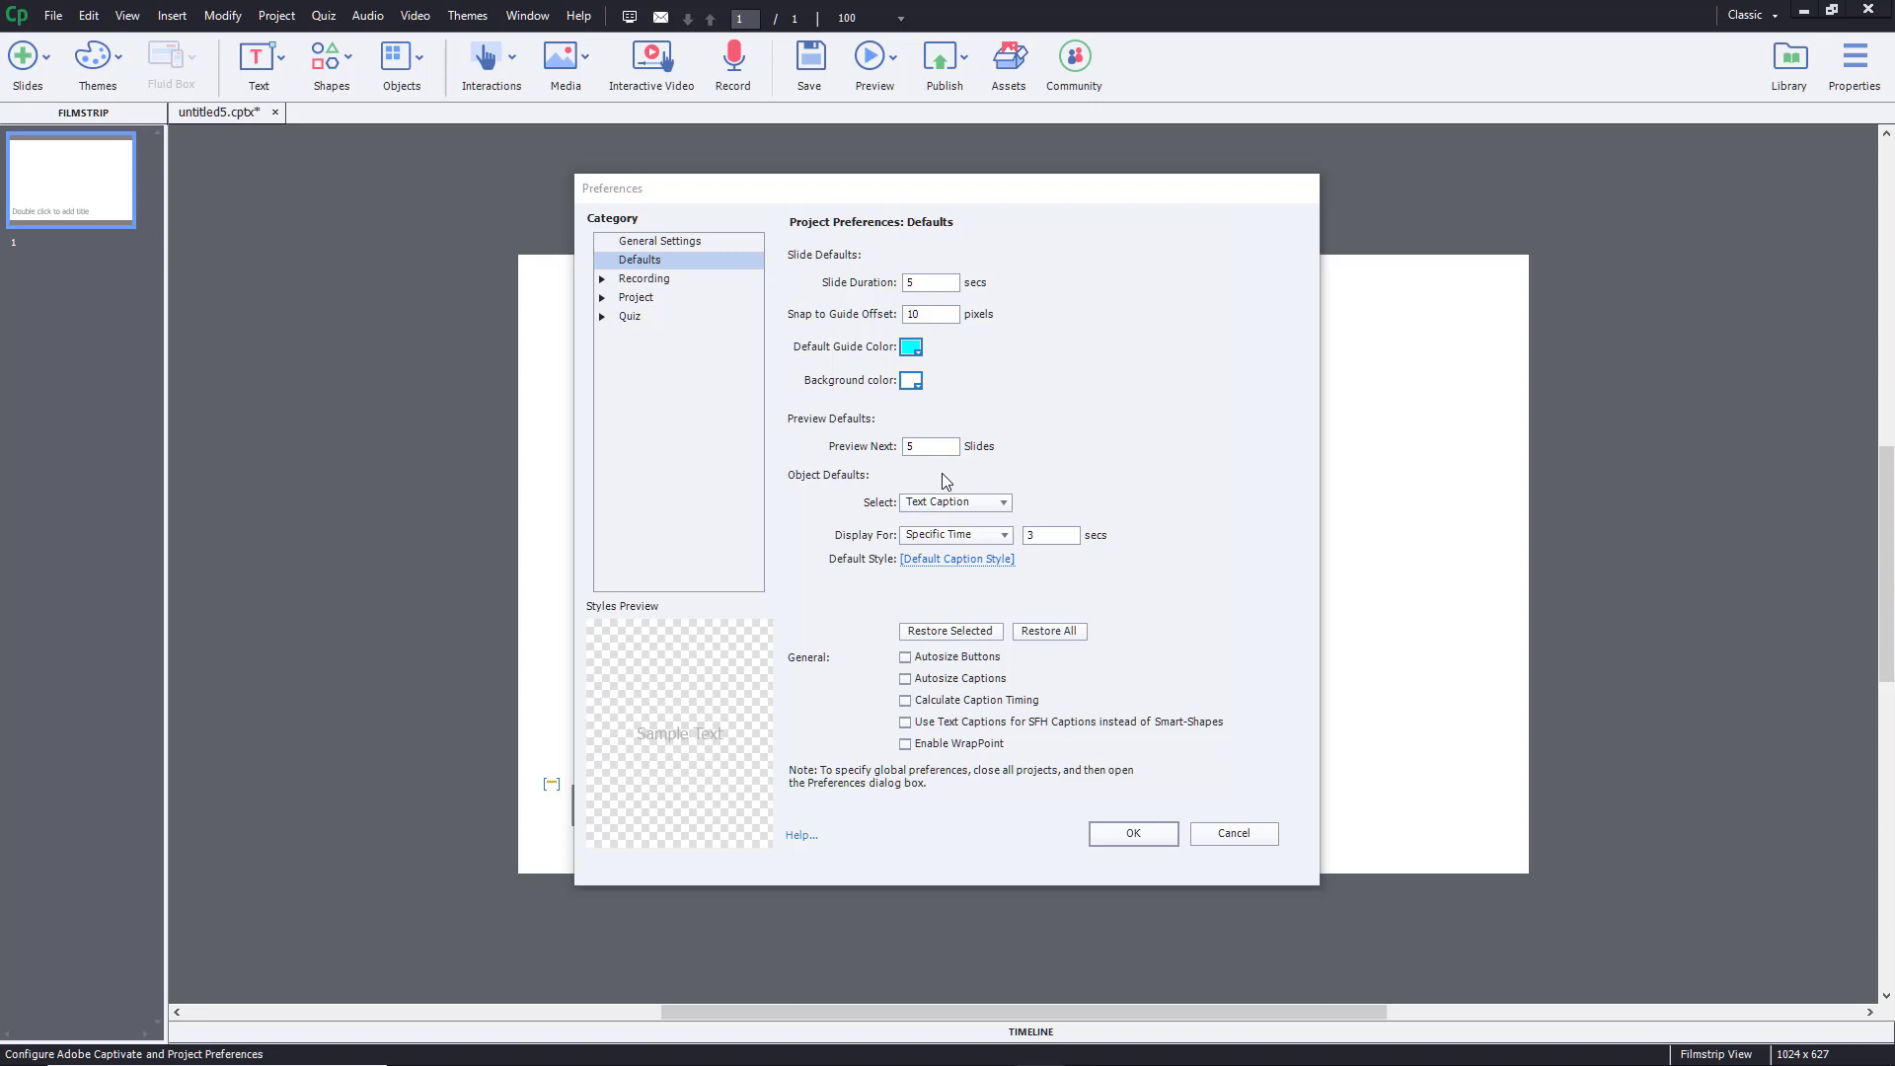
pyautogui.click(991, 539)
pyautogui.click(988, 539)
pyautogui.click(602, 278)
pyautogui.click(667, 288)
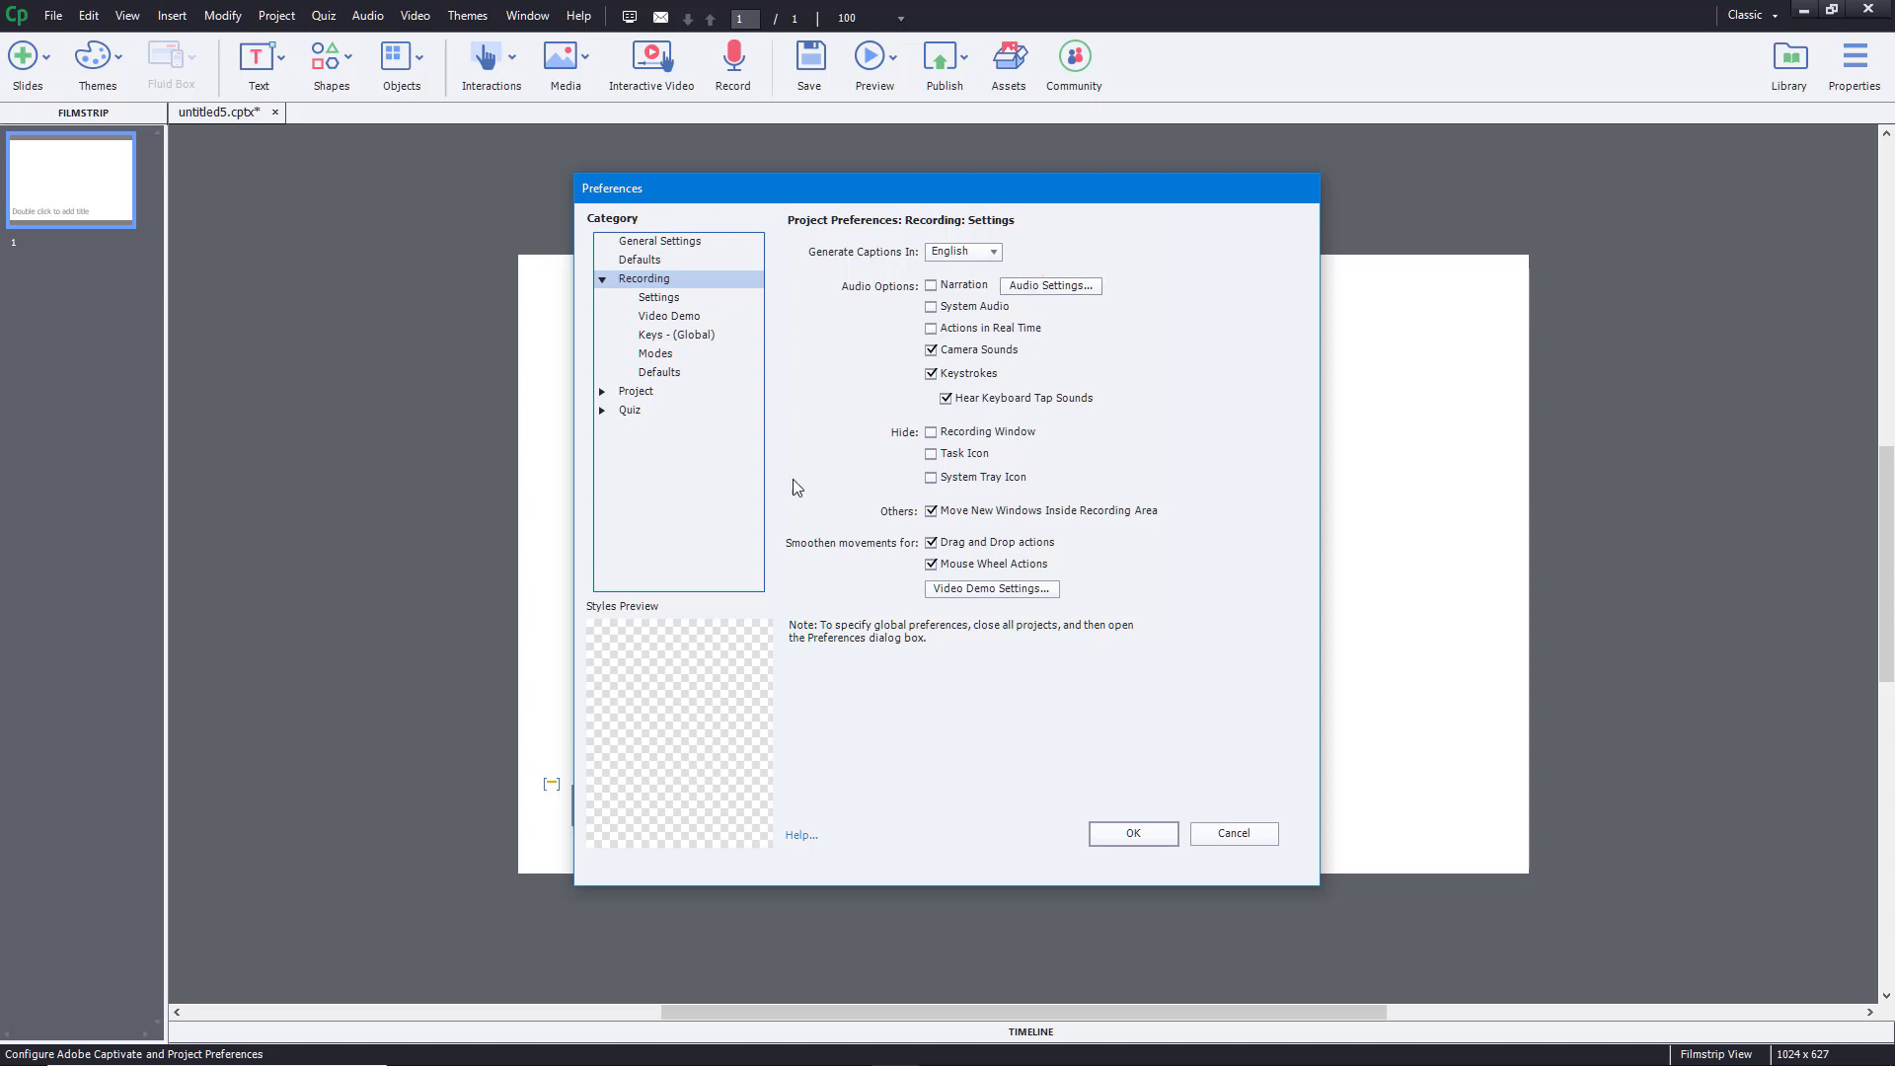
# - Review Recording's Settings, Video Demo, Keys, Modes and Defaults pages, then expand Project
pyautogui.click(673, 301)
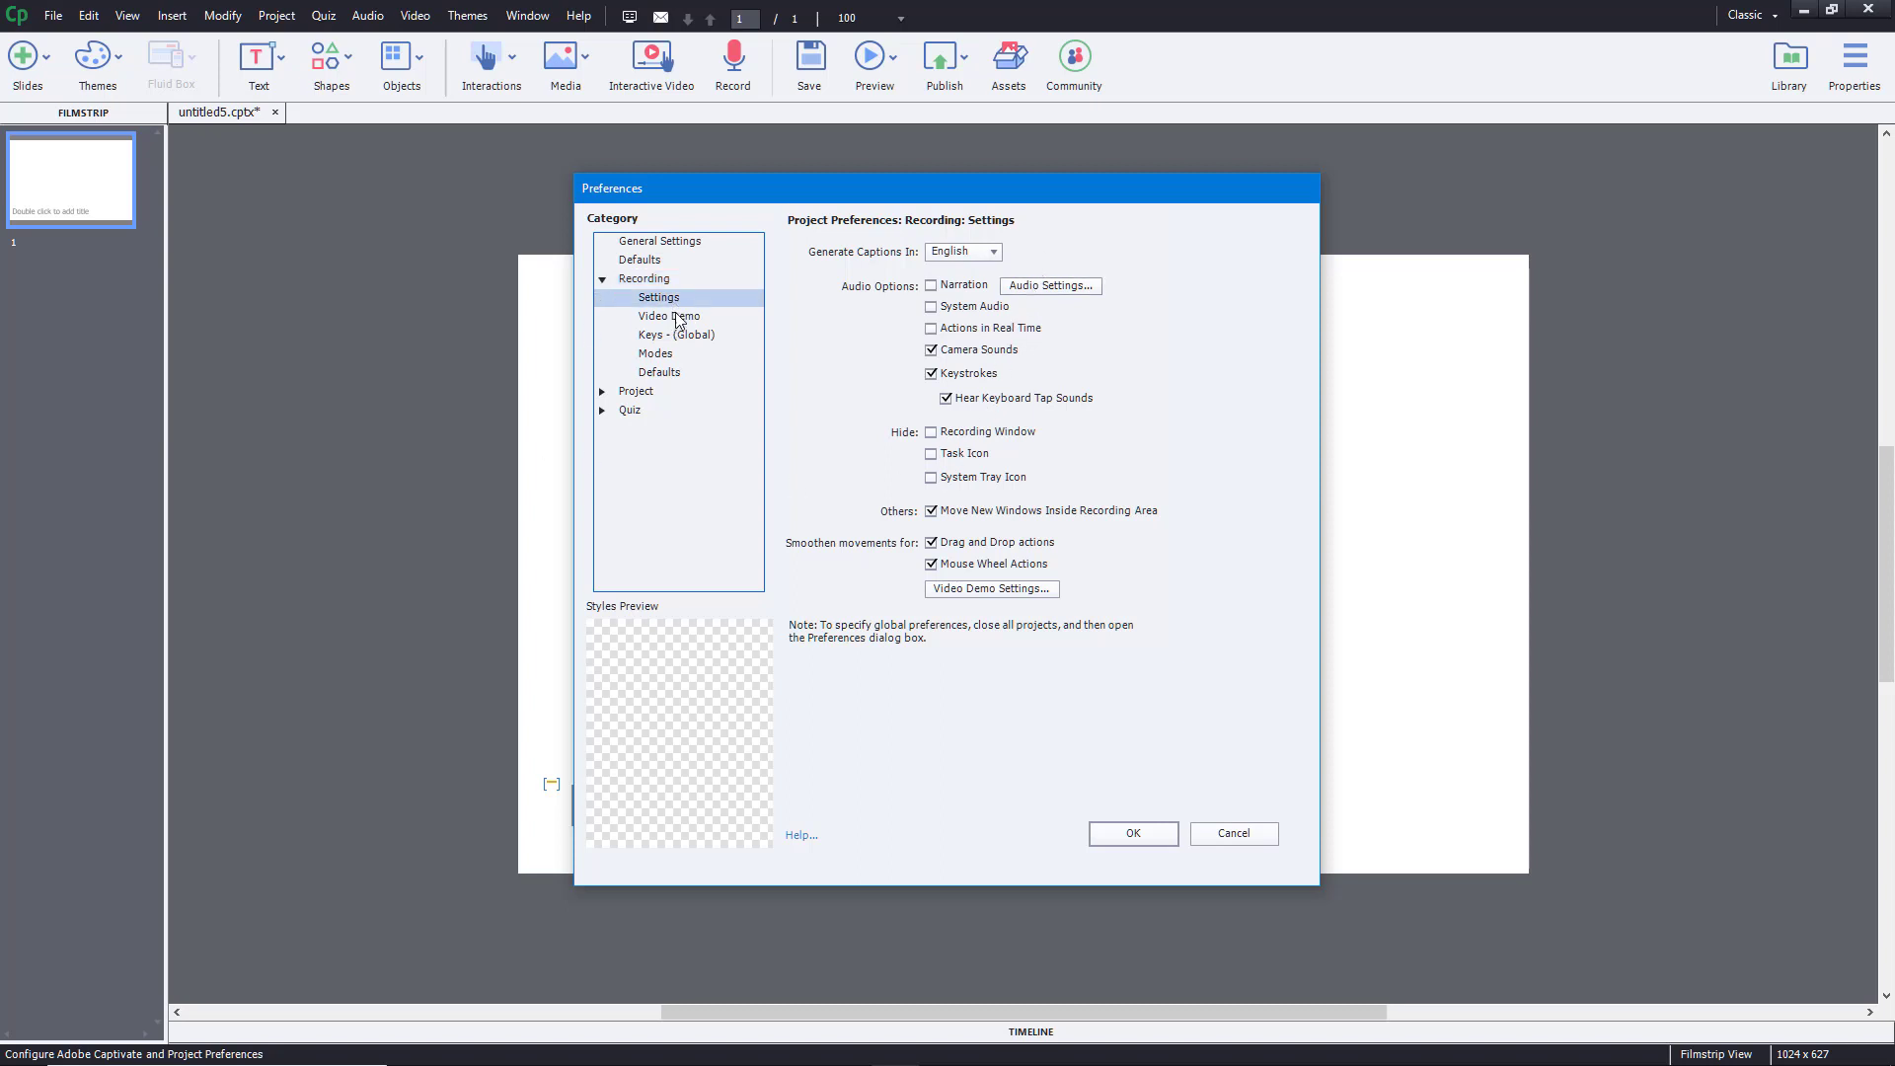
pyautogui.click(675, 314)
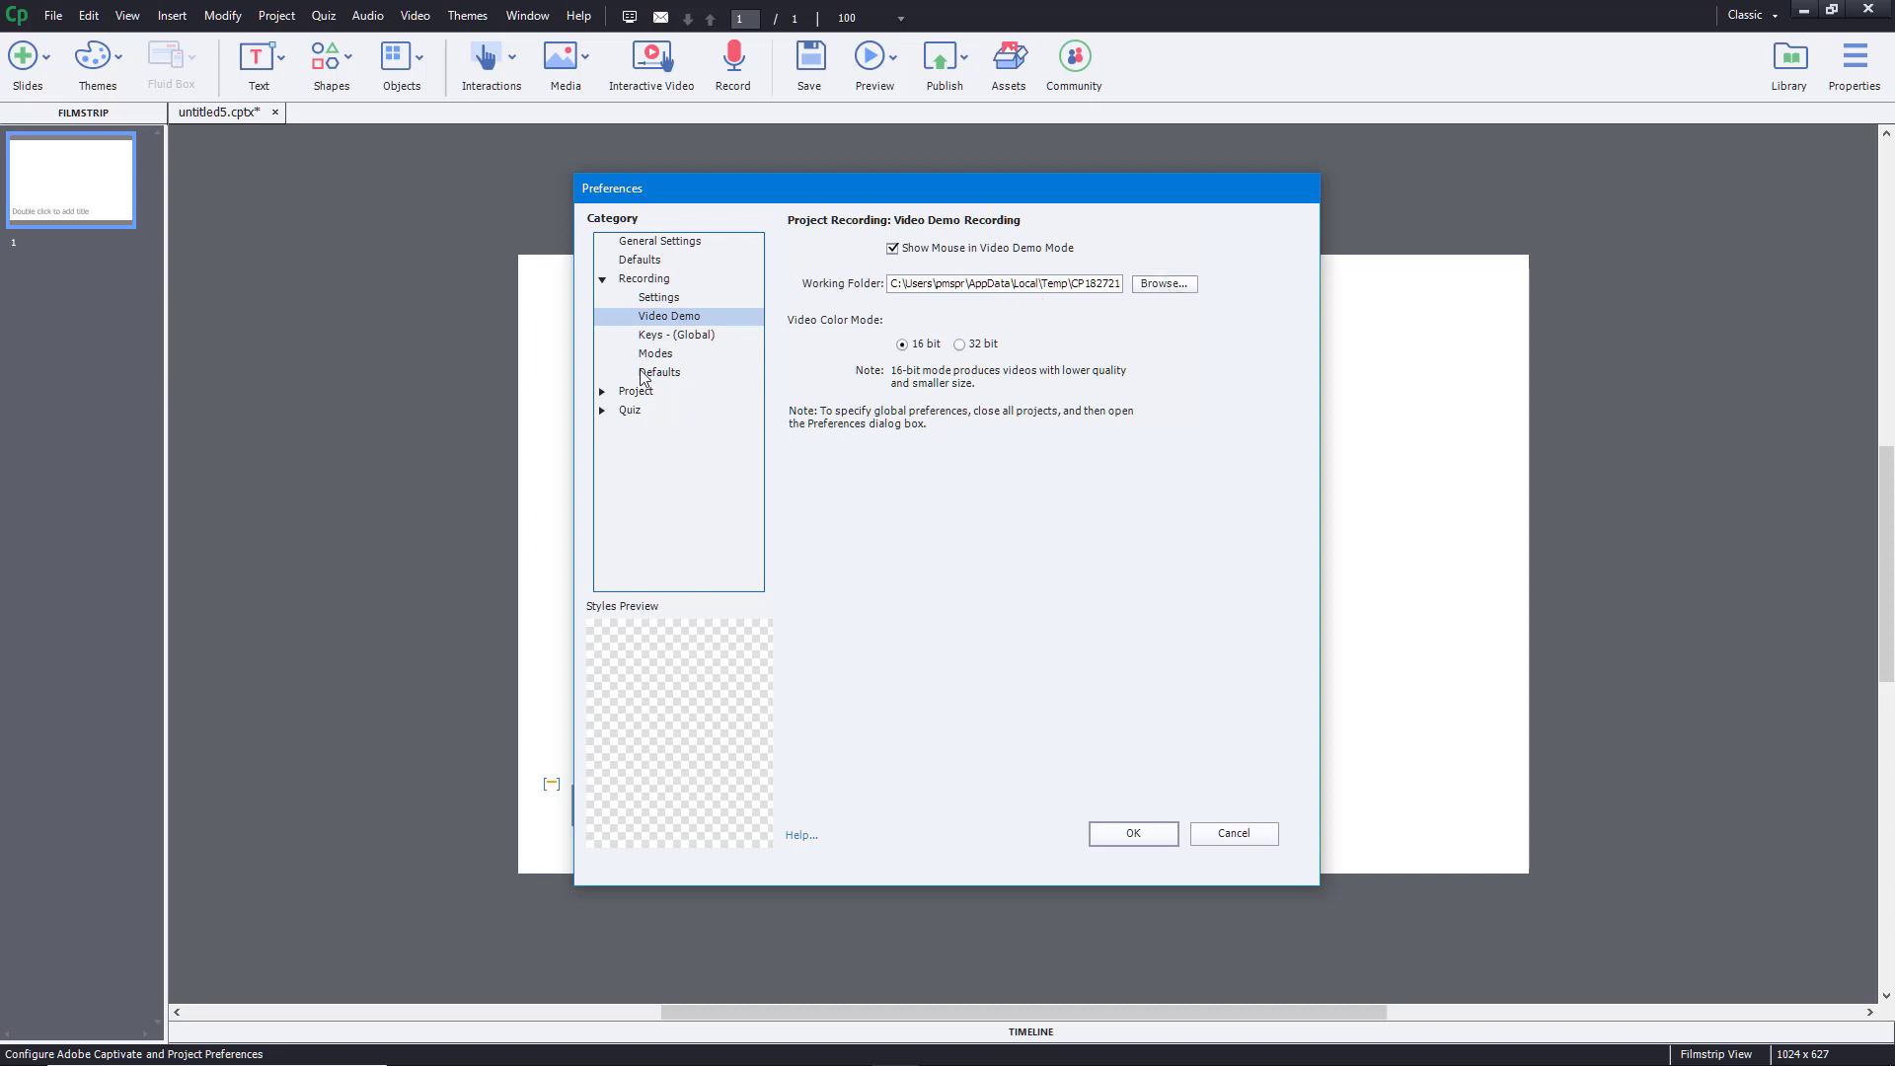
pyautogui.click(687, 337)
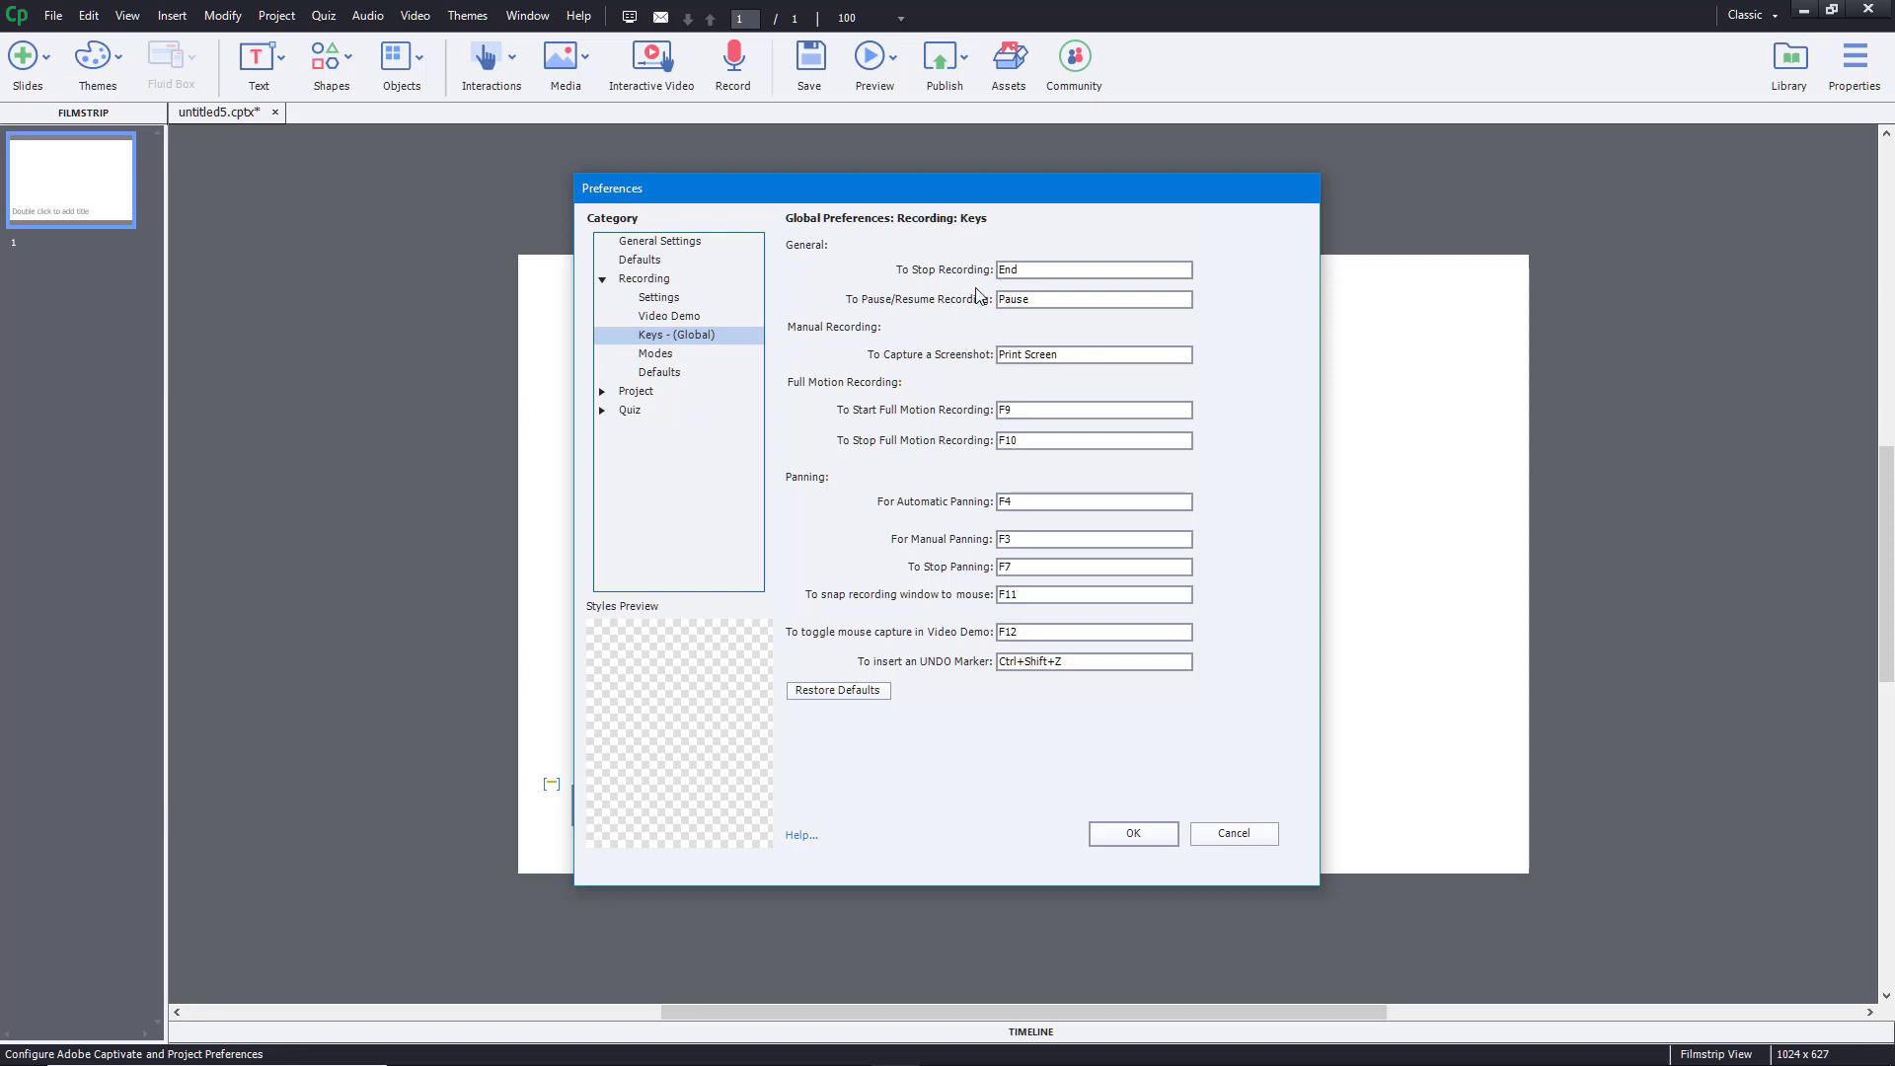
pyautogui.click(656, 354)
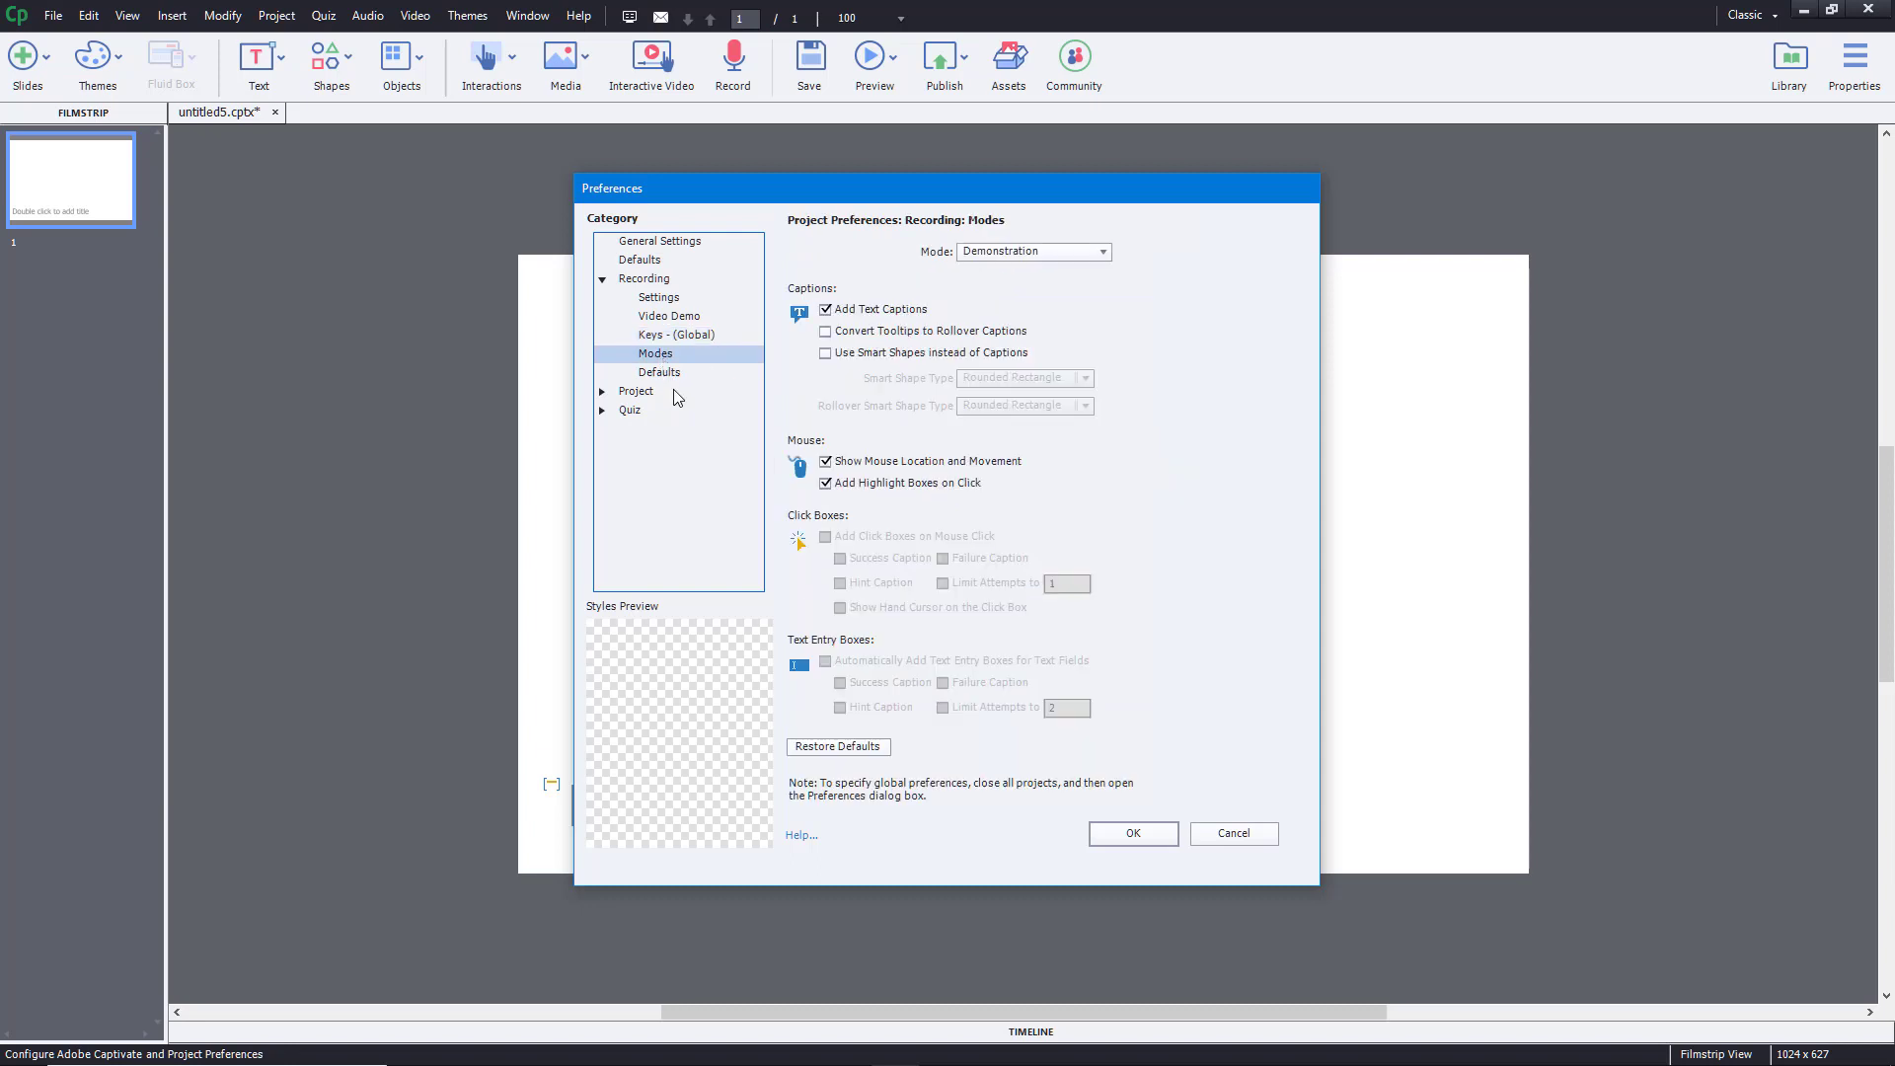
pyautogui.click(665, 372)
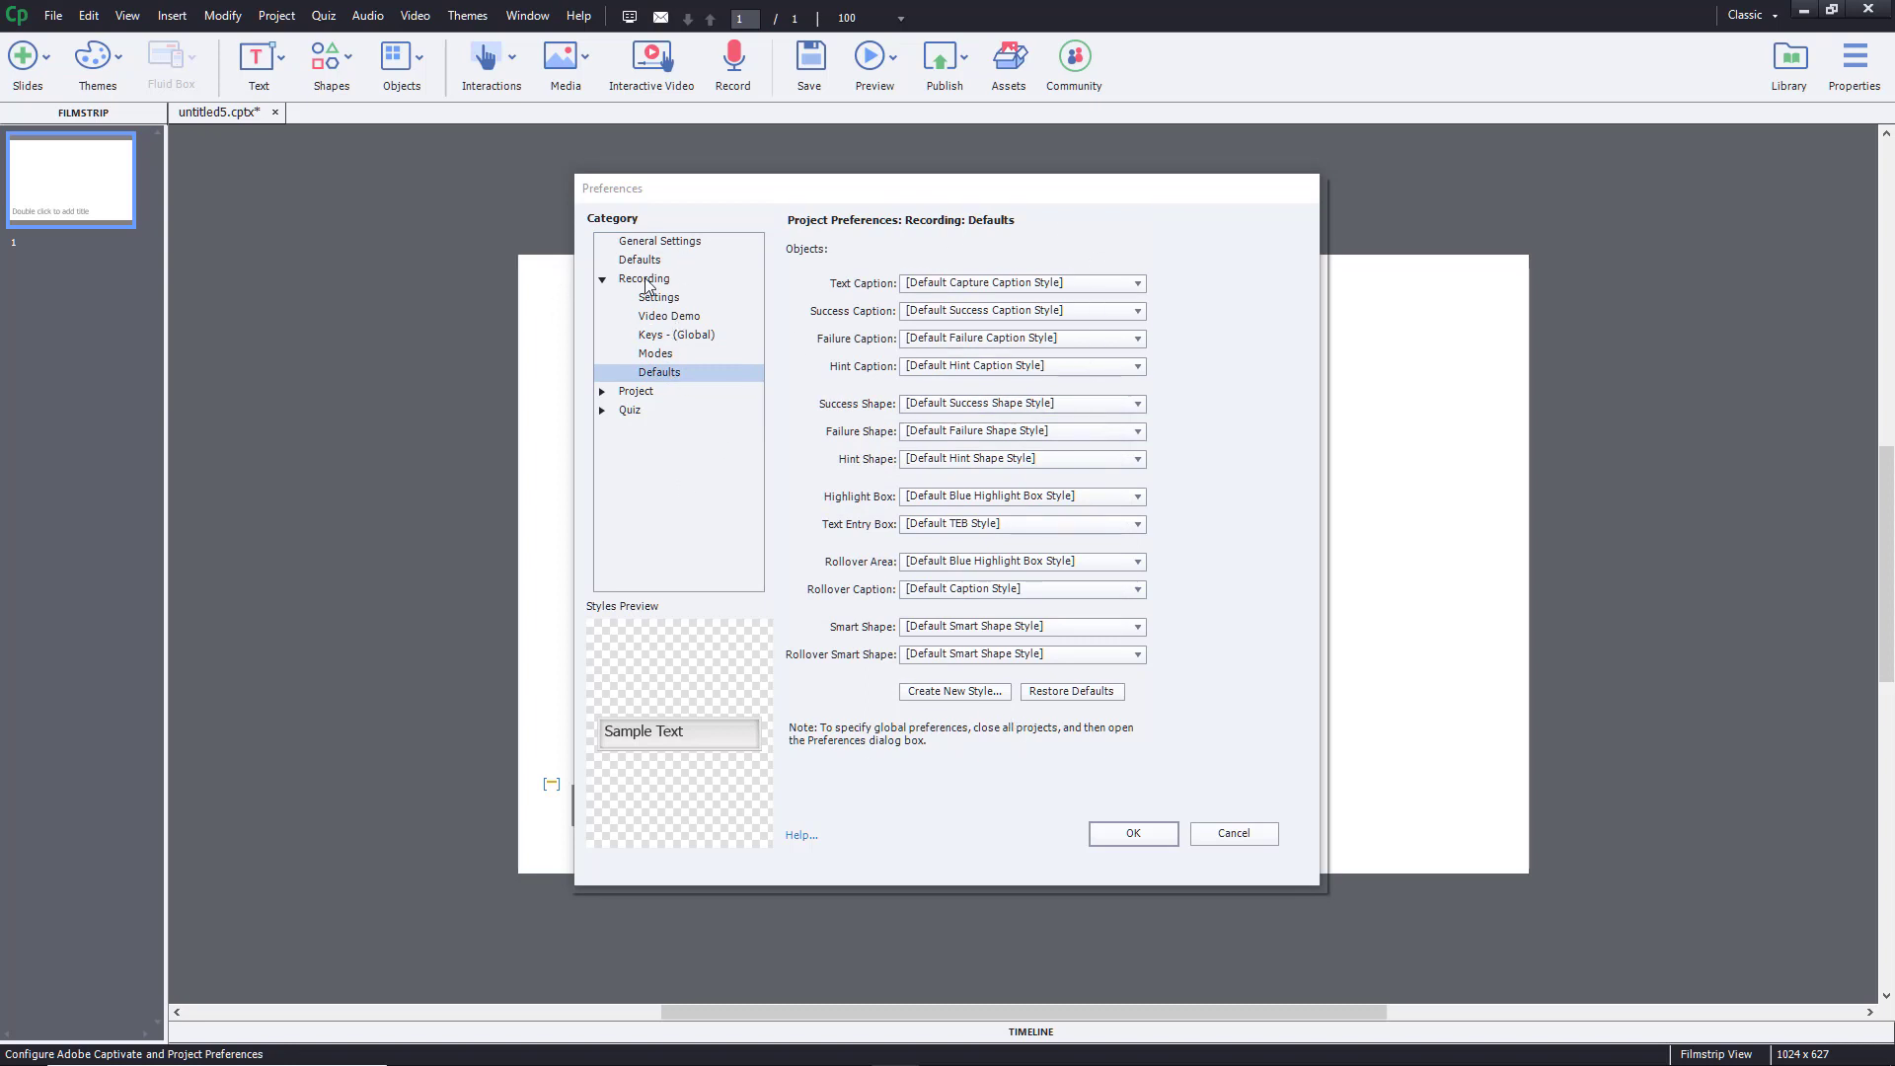
pyautogui.click(602, 392)
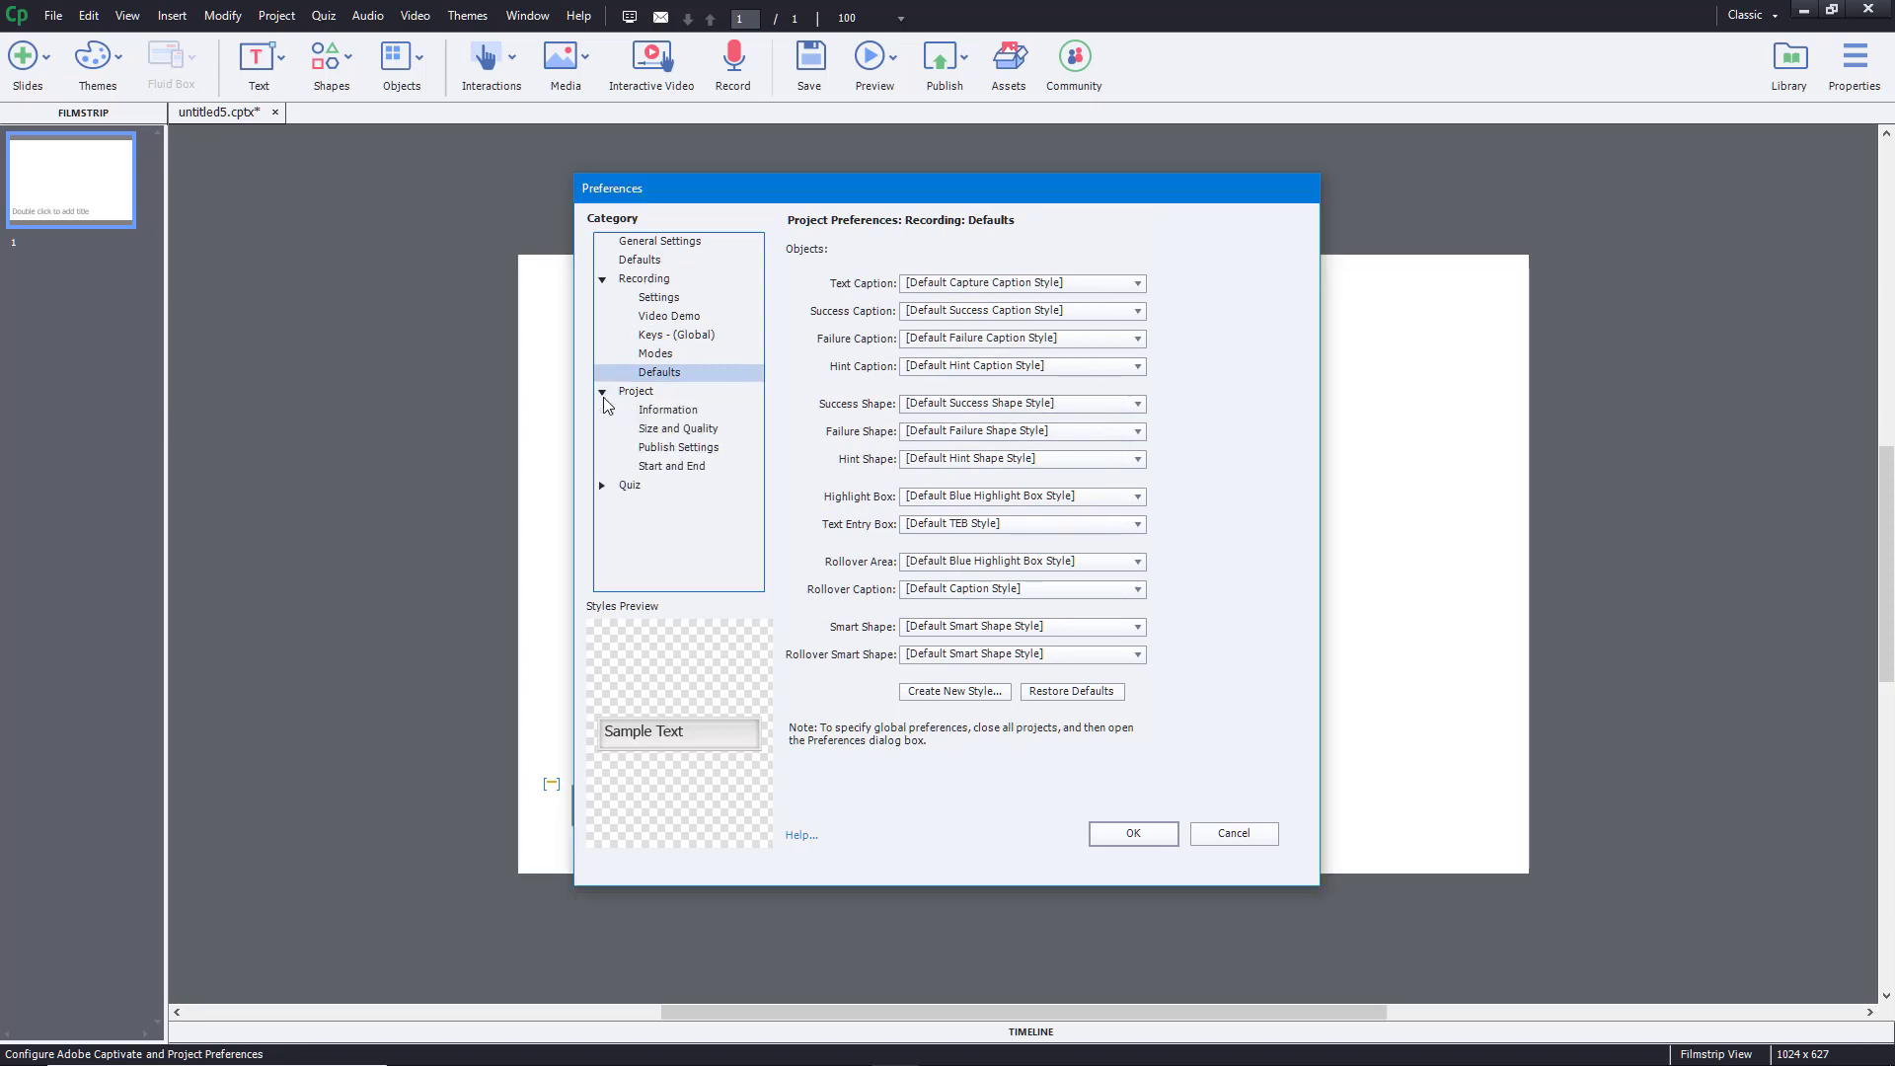
# - On Project Information, set the website to youtube.com/tutortube and enter the contact e-mail address
pyautogui.click(652, 415)
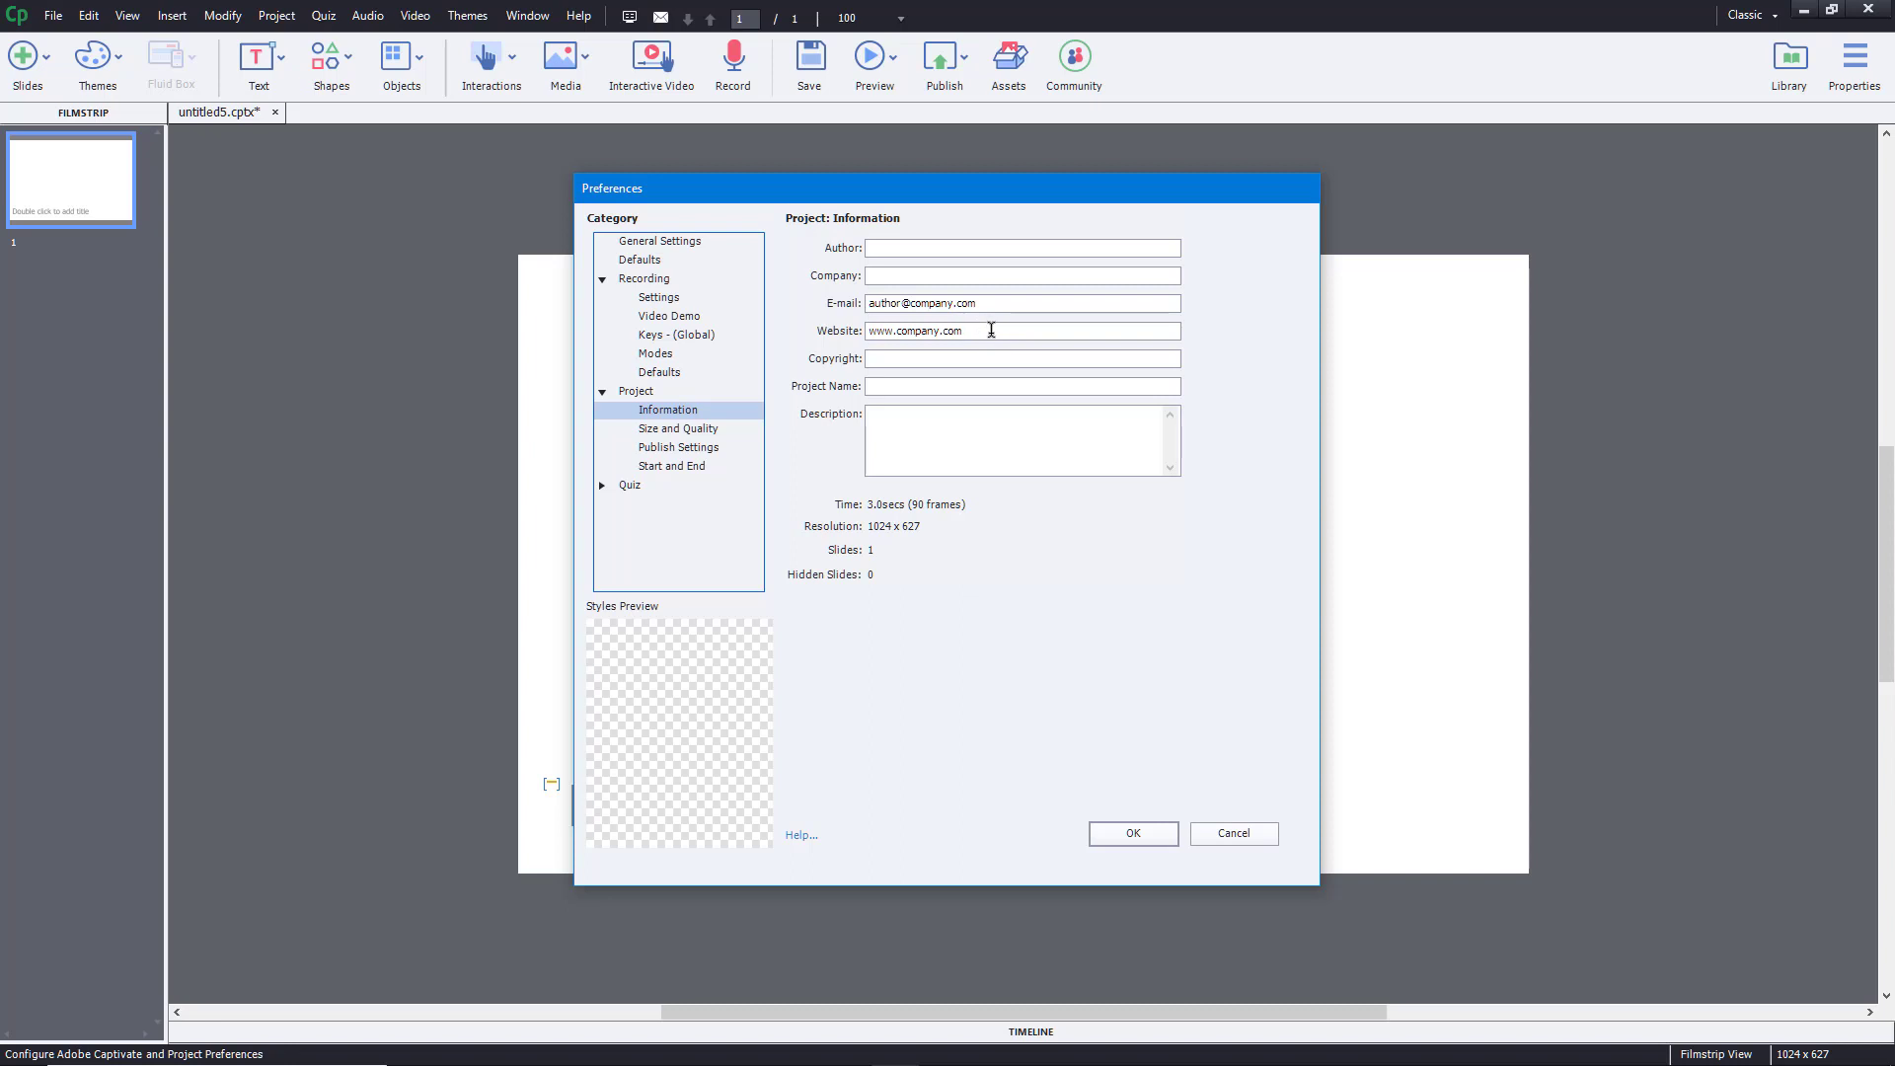
pyautogui.moveTo(989, 330); pyautogui.dragTo(597, 317)
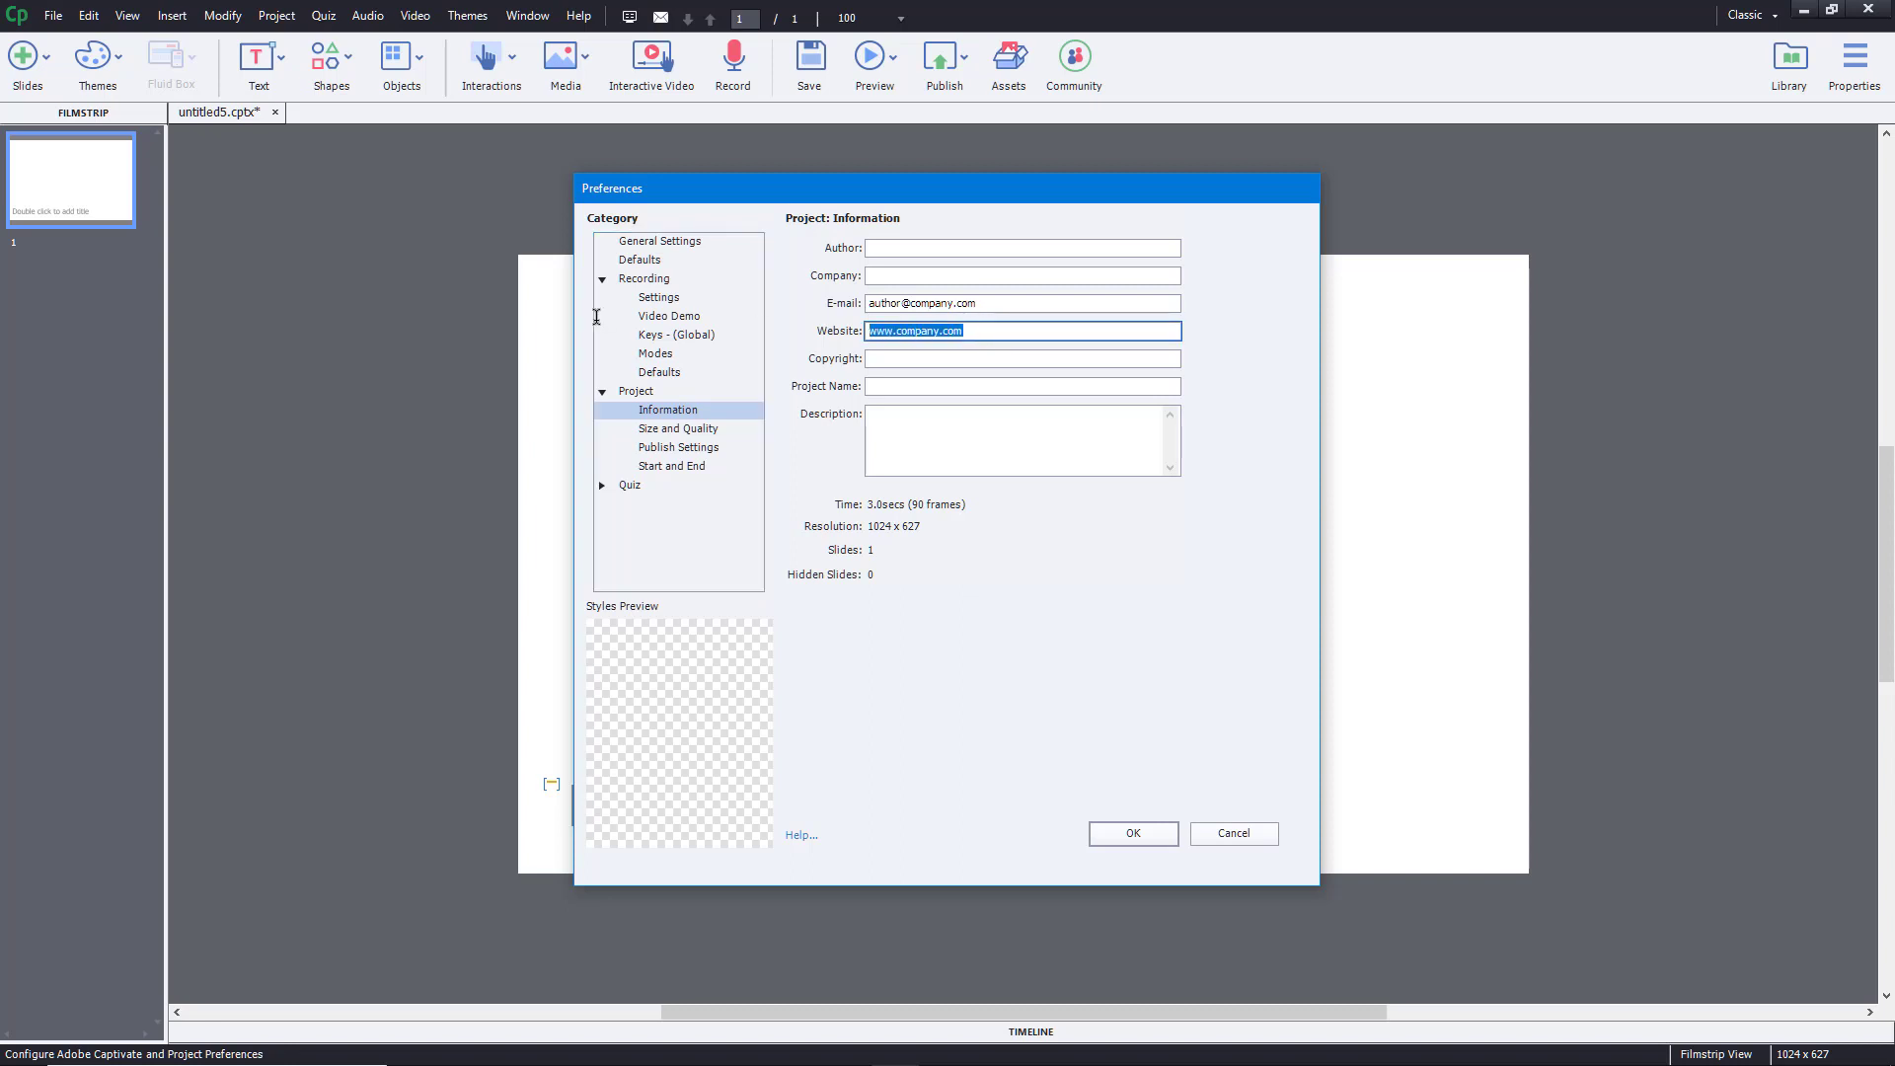
pyautogui.click(914, 333)
pyautogui.hotkey('shift', 'End')
pyautogui.write('youtube.com/tutortube')
pyautogui.moveTo(1019, 303); pyautogui.dragTo(728, 305)
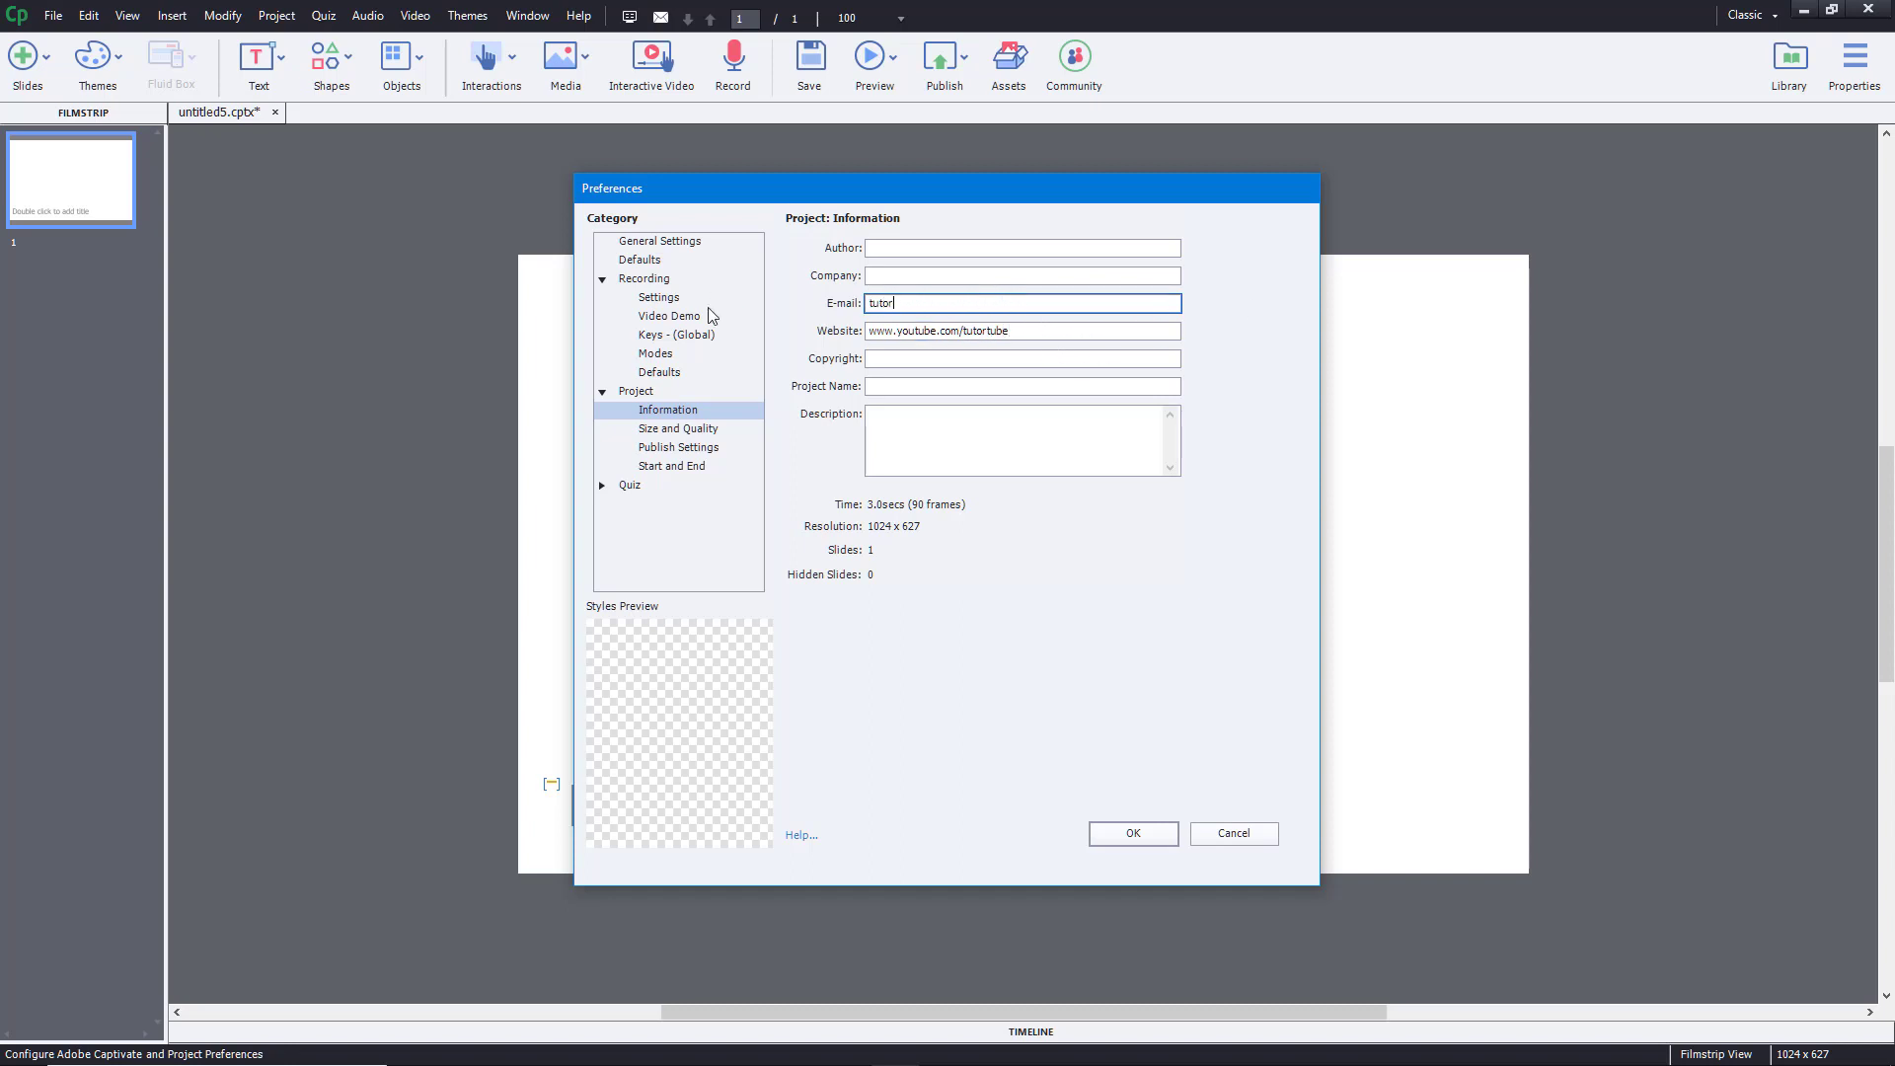
# - Fill Author, Company and Copyright with TutorTube
pyautogui.click(1015, 248)
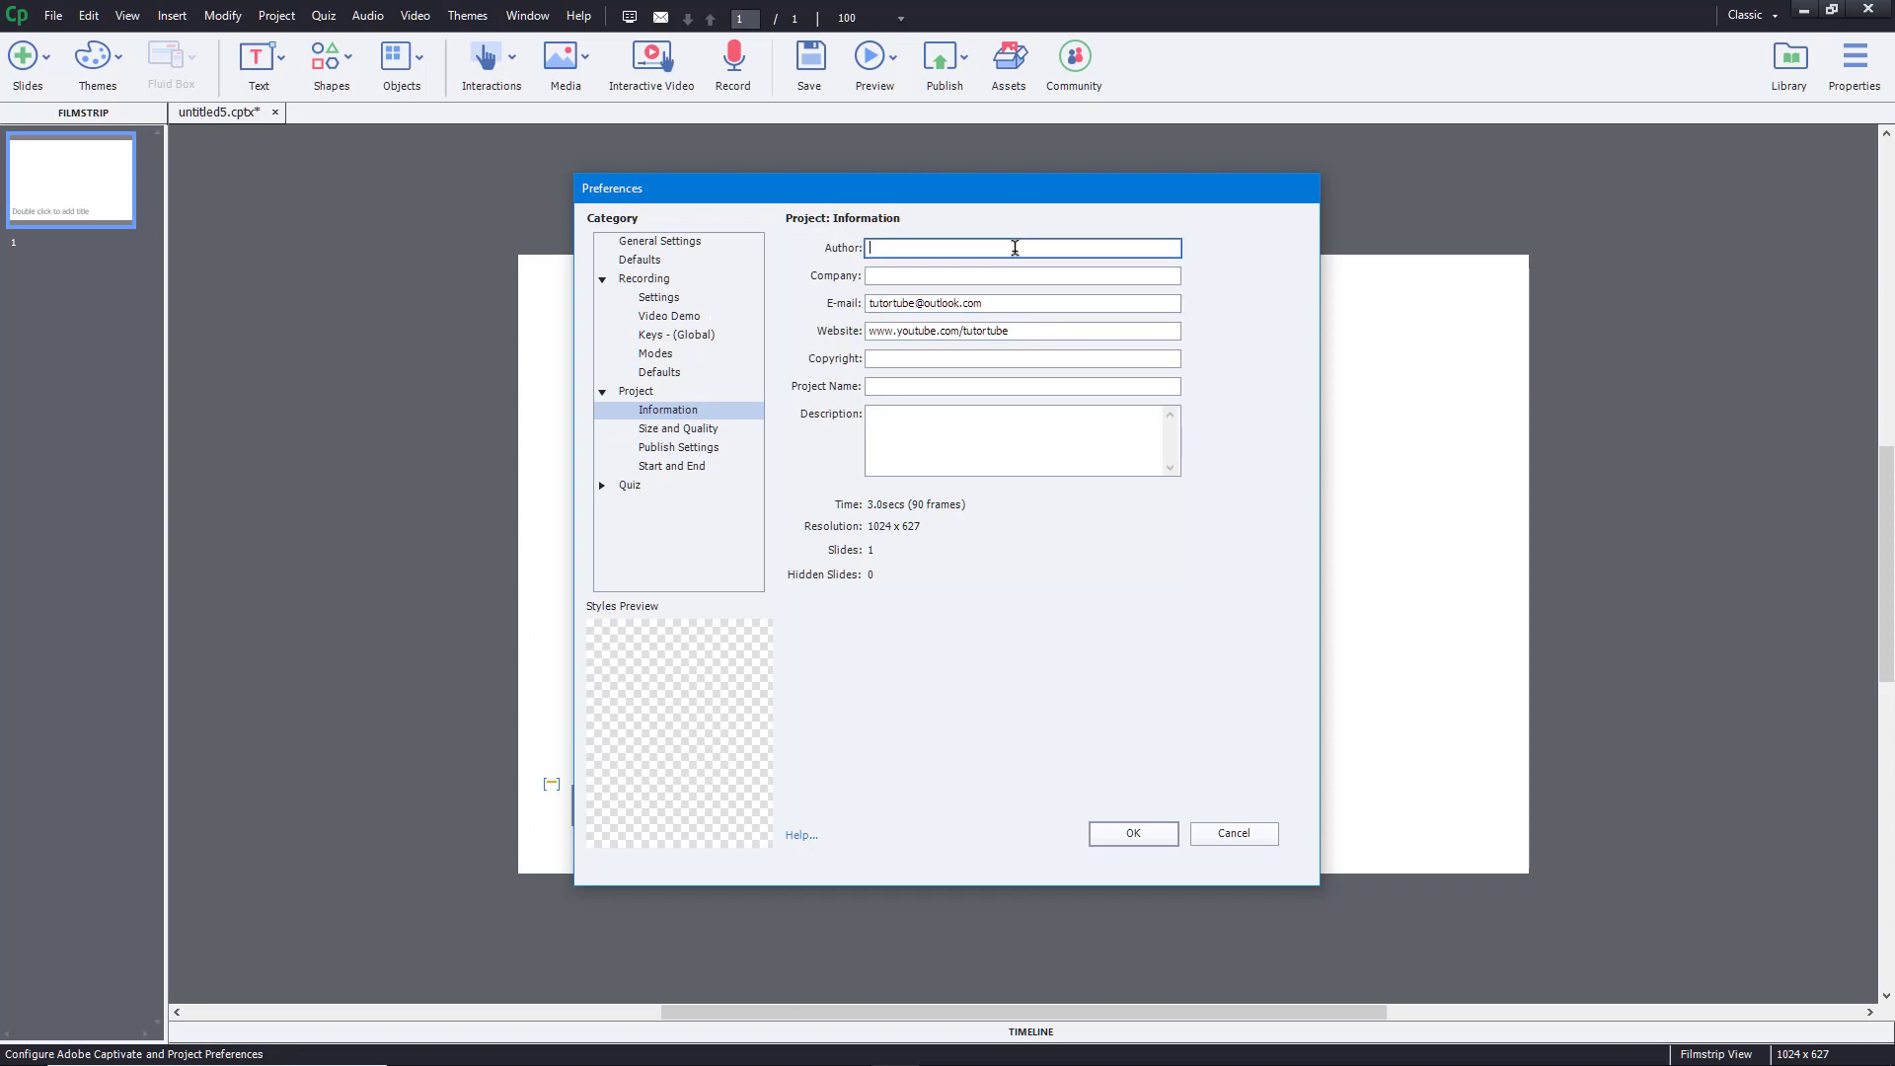
pyautogui.write('TutorTube')
pyautogui.doubleClick(969, 247)
pyautogui.hotkey('ctrl', 'c')
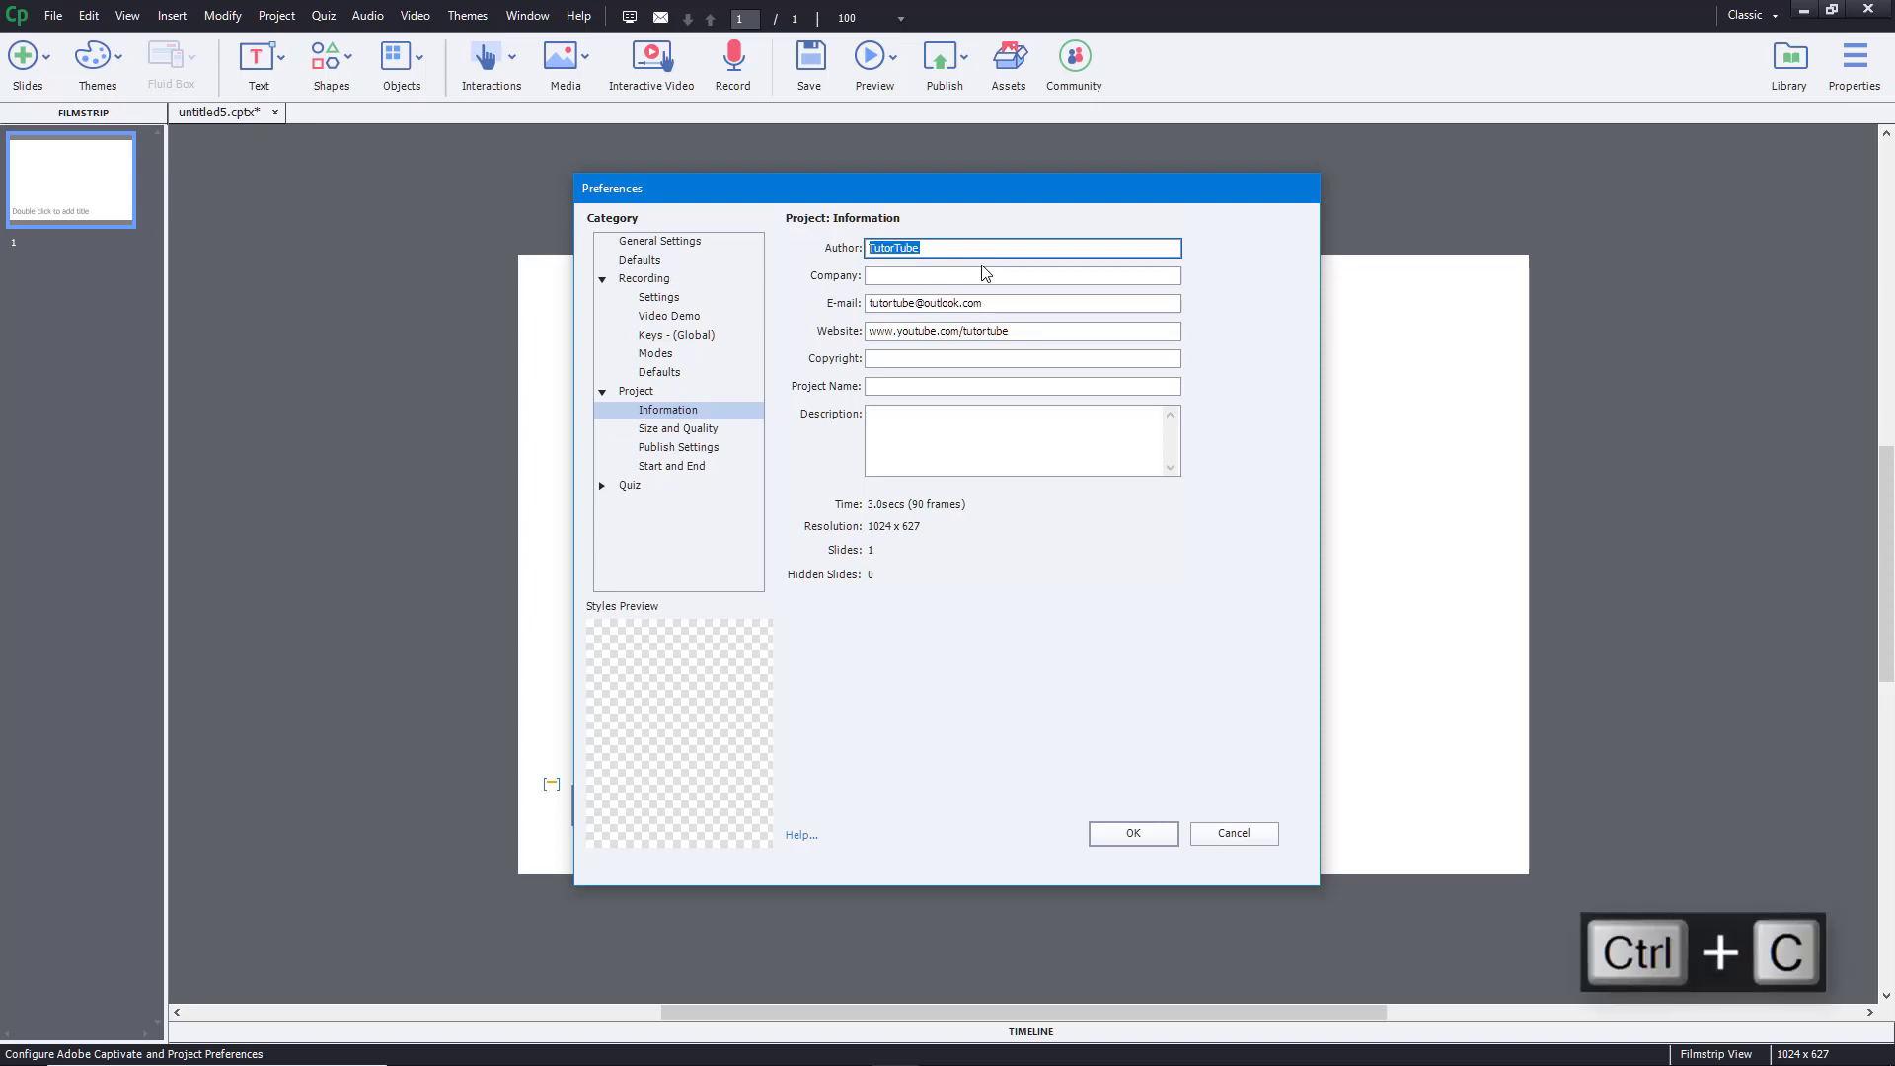
pyautogui.click(981, 275)
pyautogui.hotkey('ctrl', 'v')
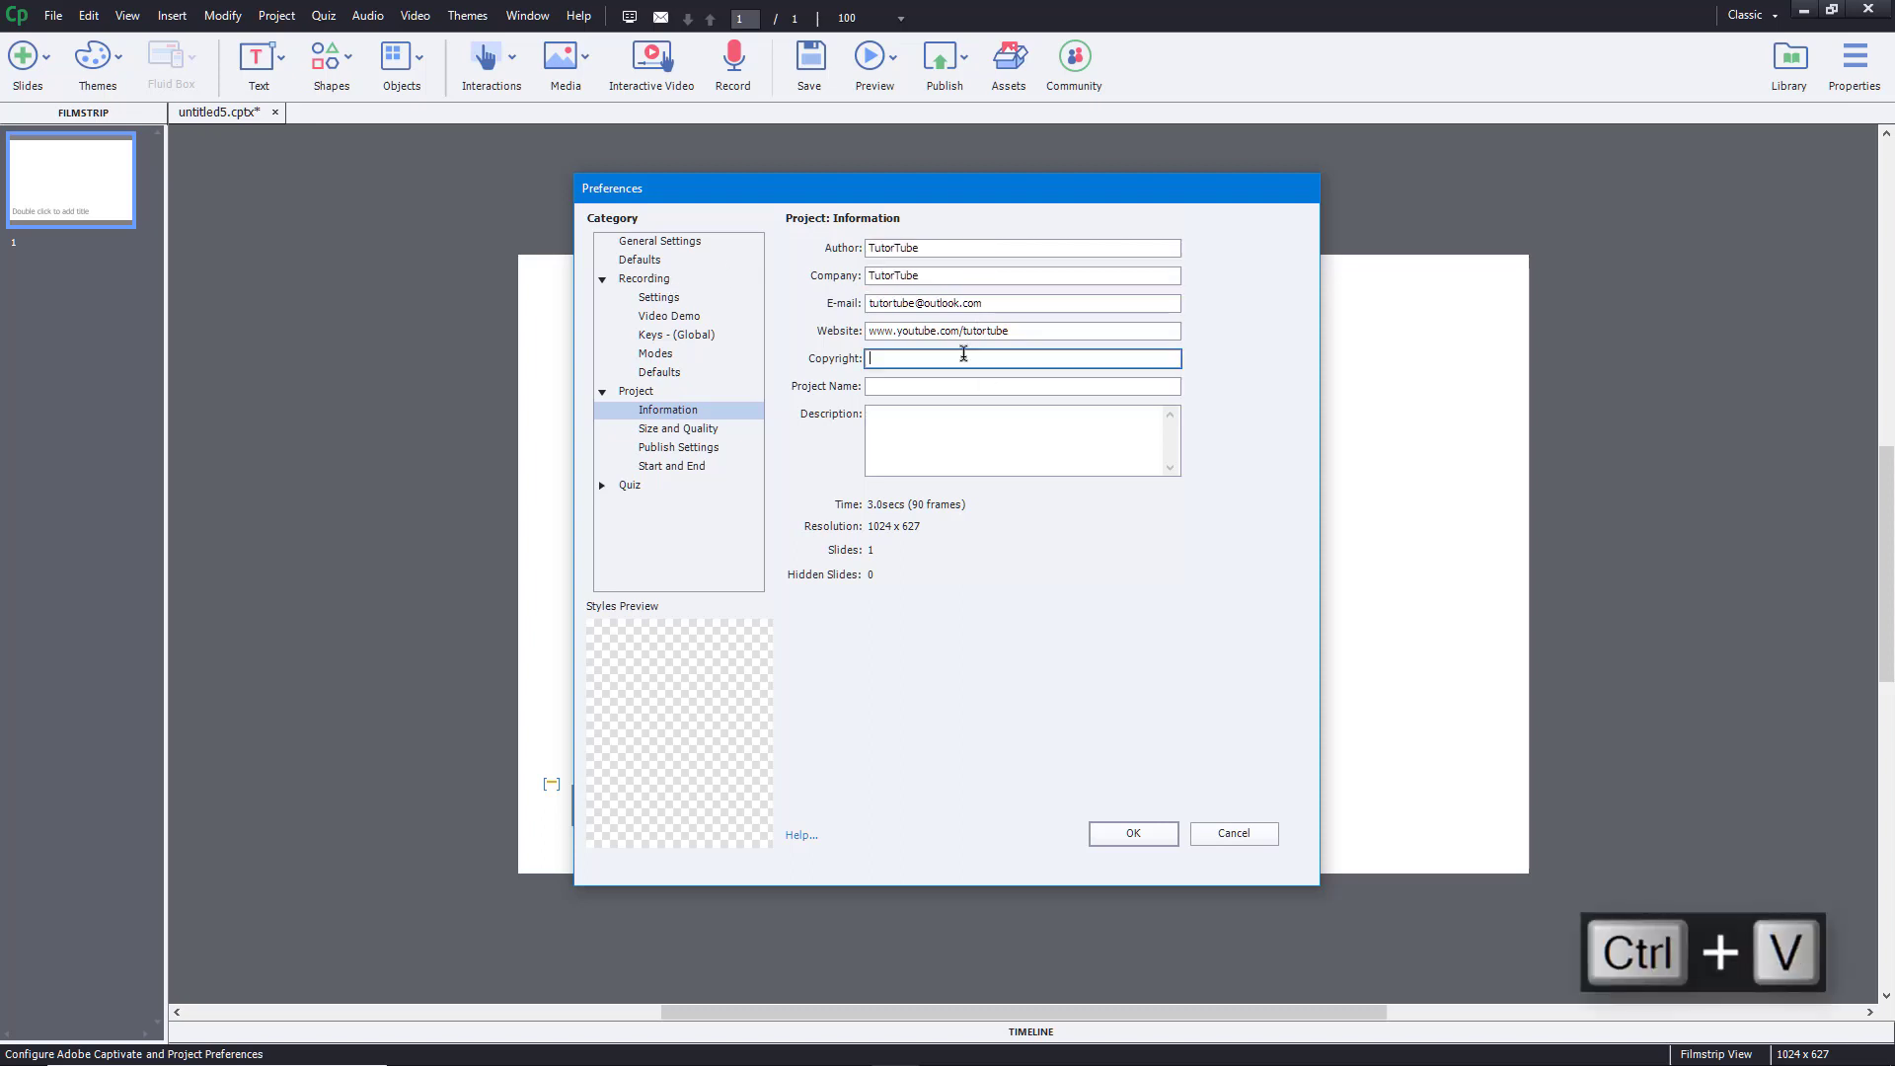
pyautogui.click(963, 356)
pyautogui.hotkey('ctrl', 'v')
# - Open Size and Quality, compare the High preset, and keep Custom with JPEG quality 80%
pyautogui.click(917, 412)
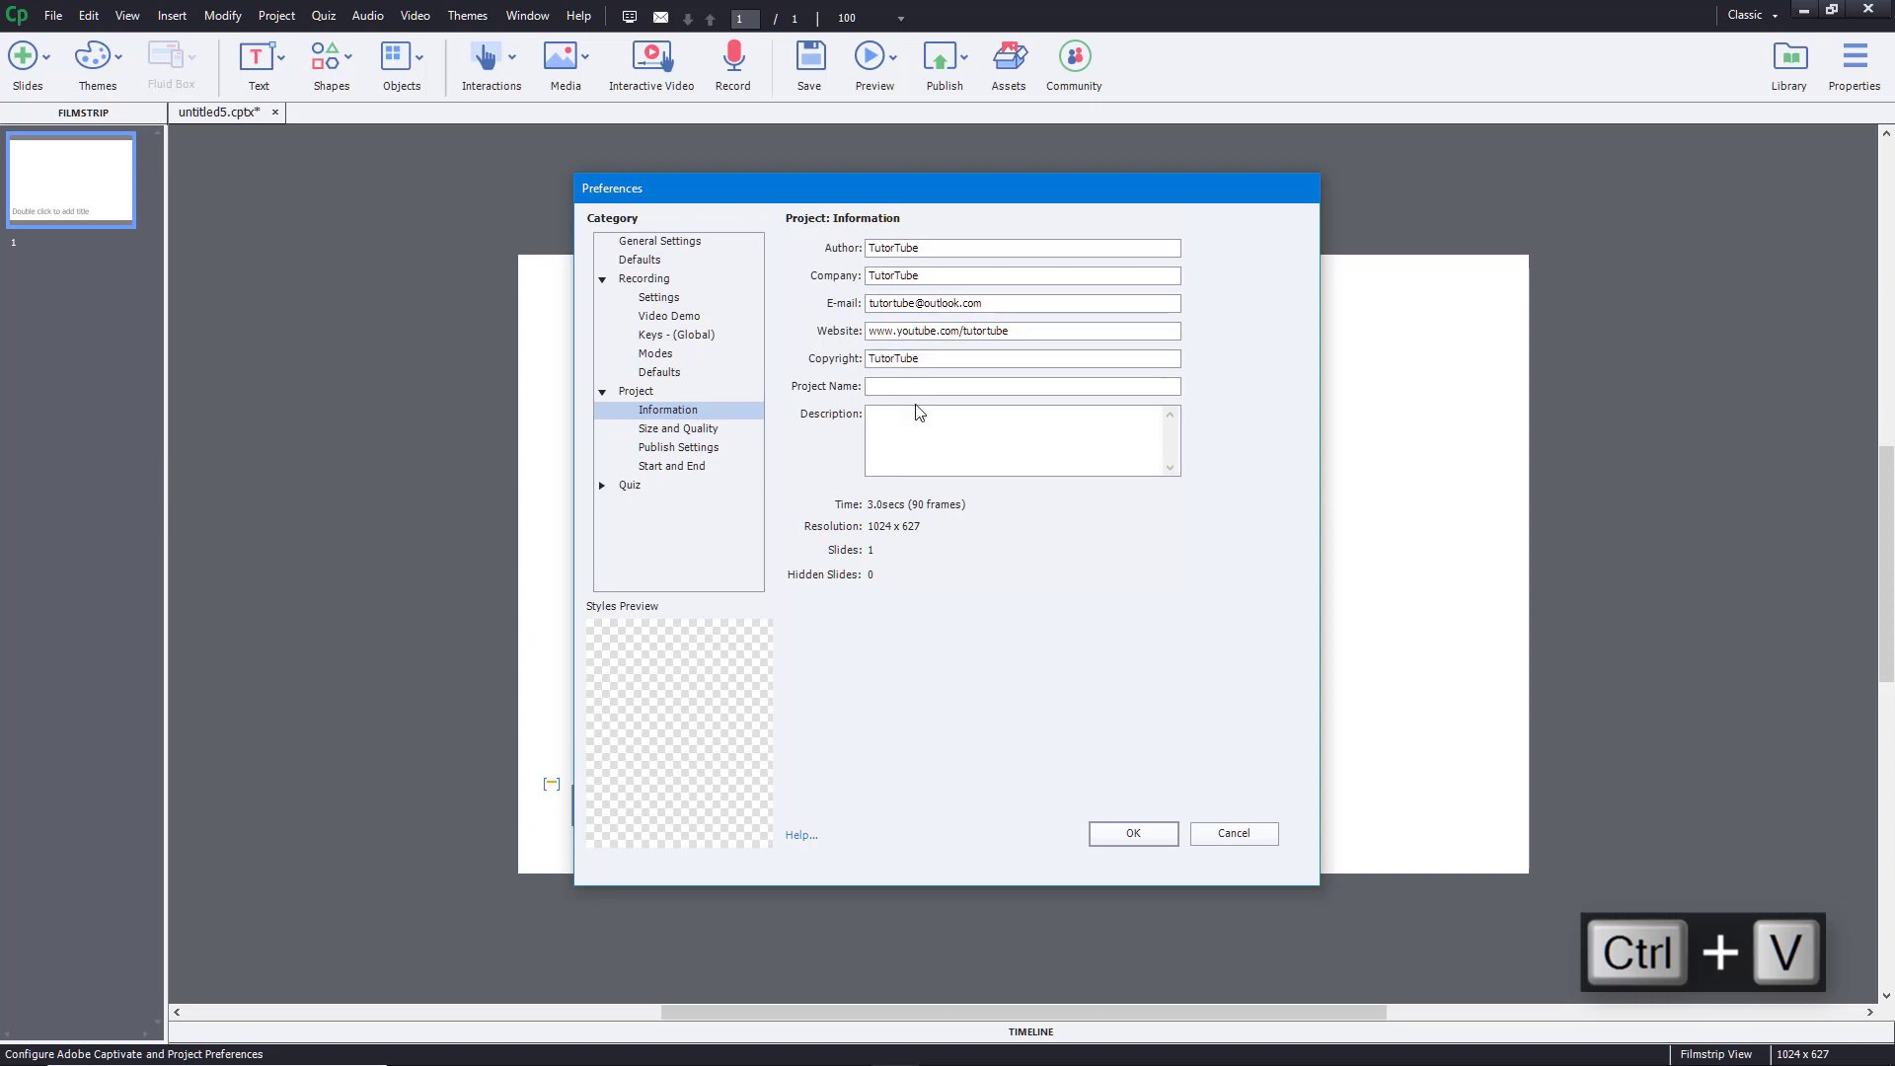
pyautogui.click(704, 431)
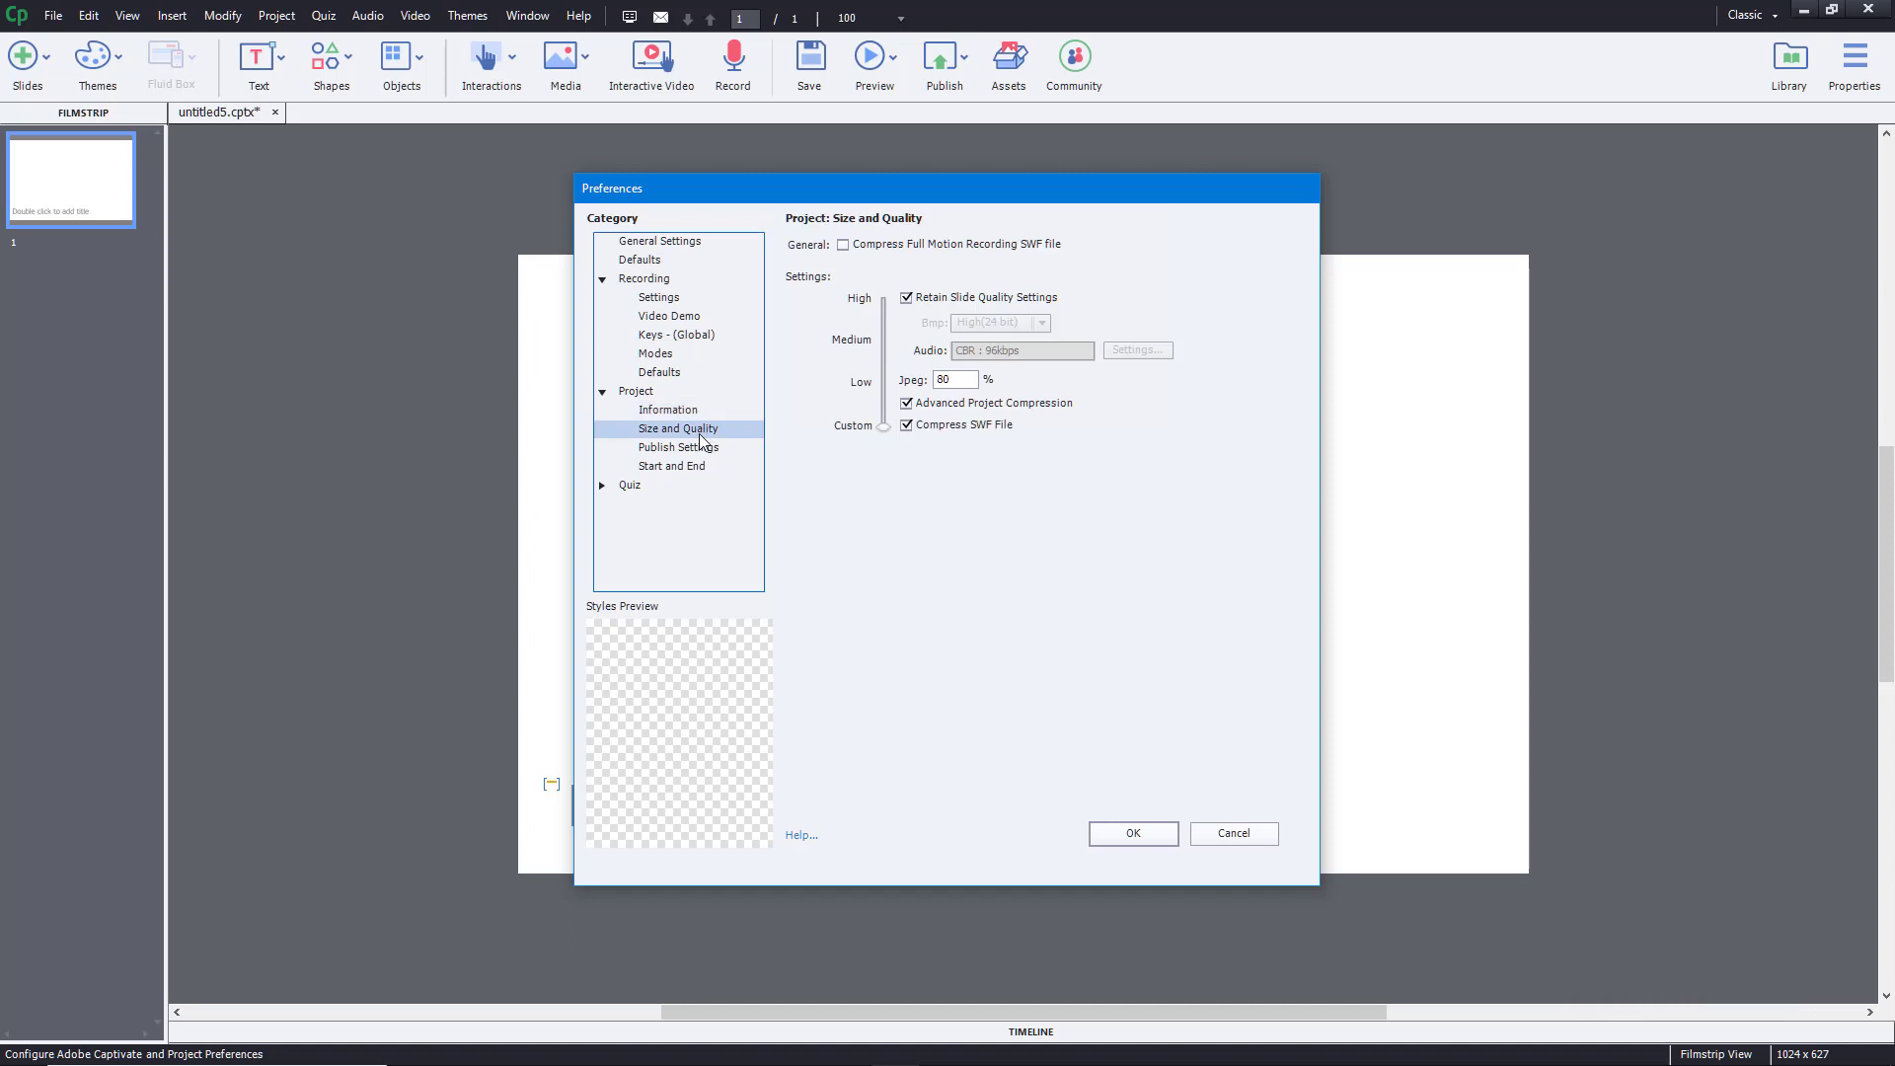
pyautogui.doubleClick(958, 379)
pyautogui.moveTo(883, 426); pyautogui.dragTo(838, 642)
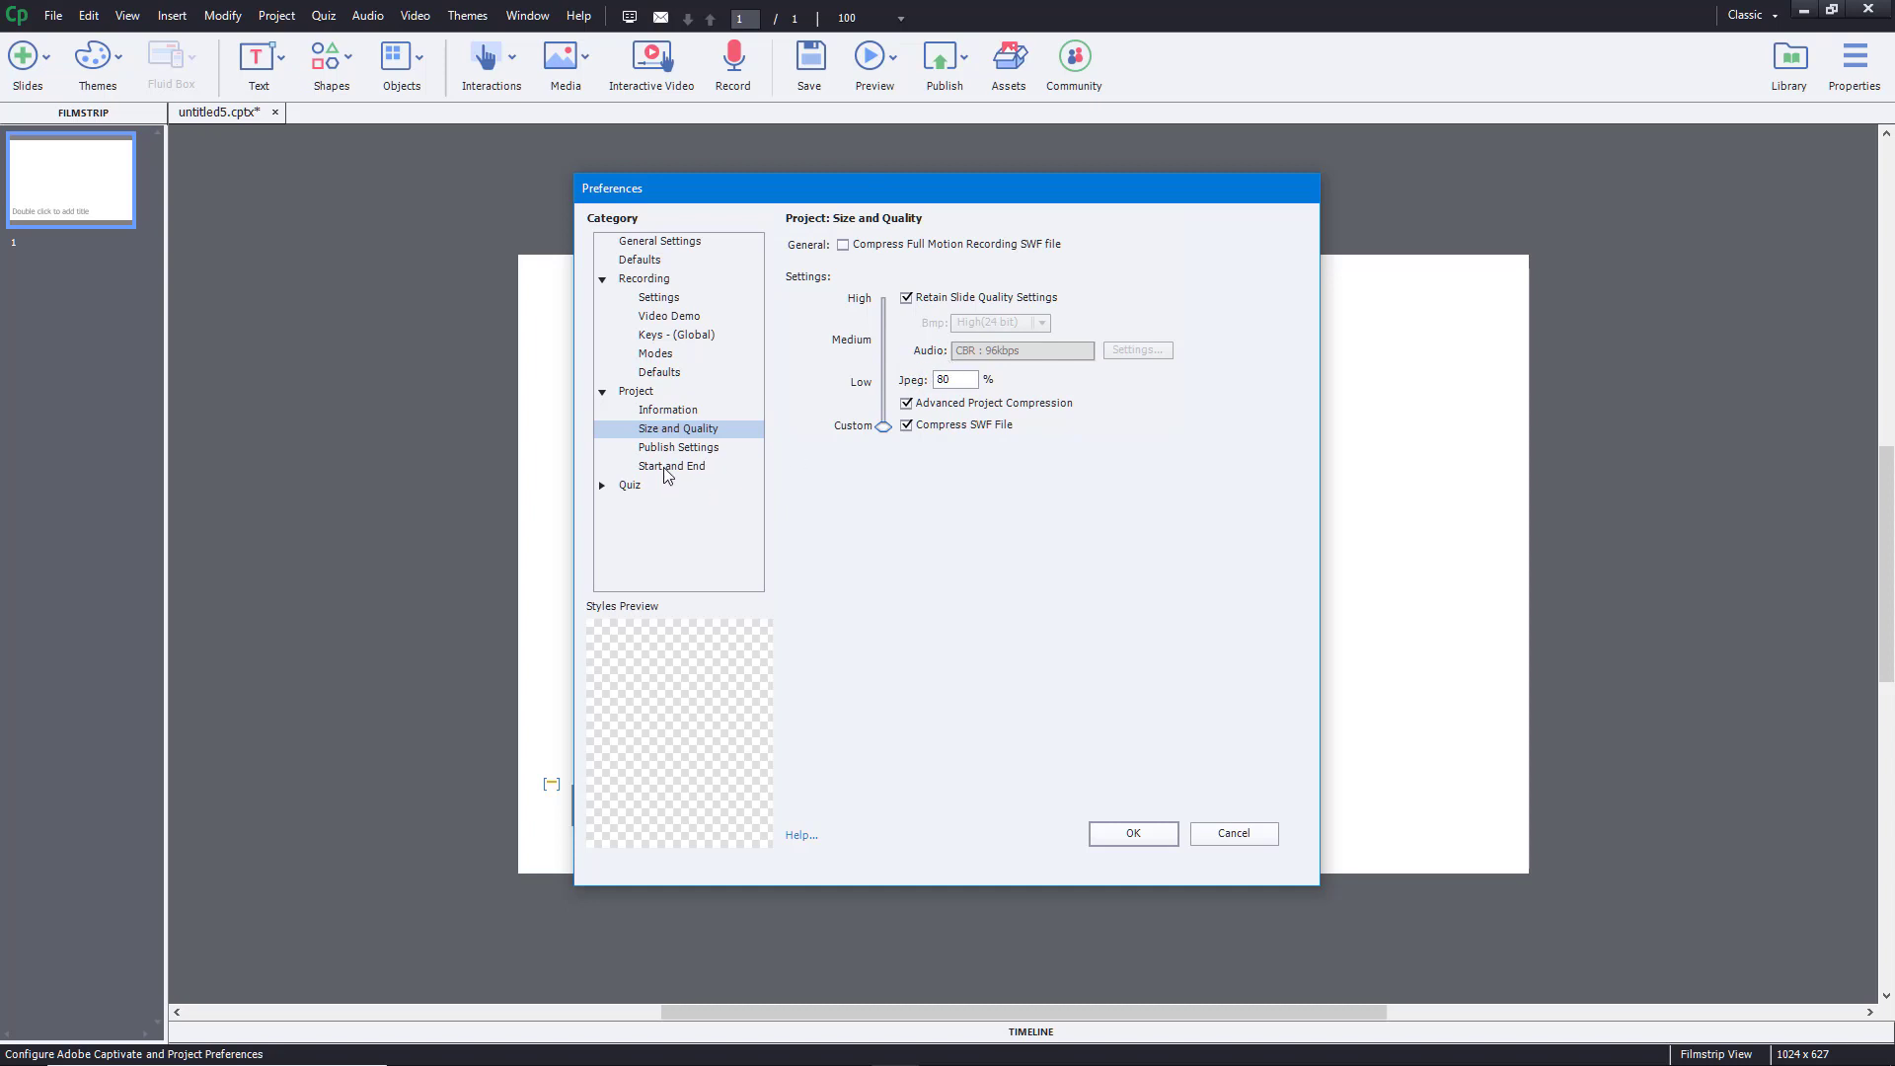
# - Check the 30 fps frame rate in Publish Settings, then view the Start and End page
pyautogui.click(688, 450)
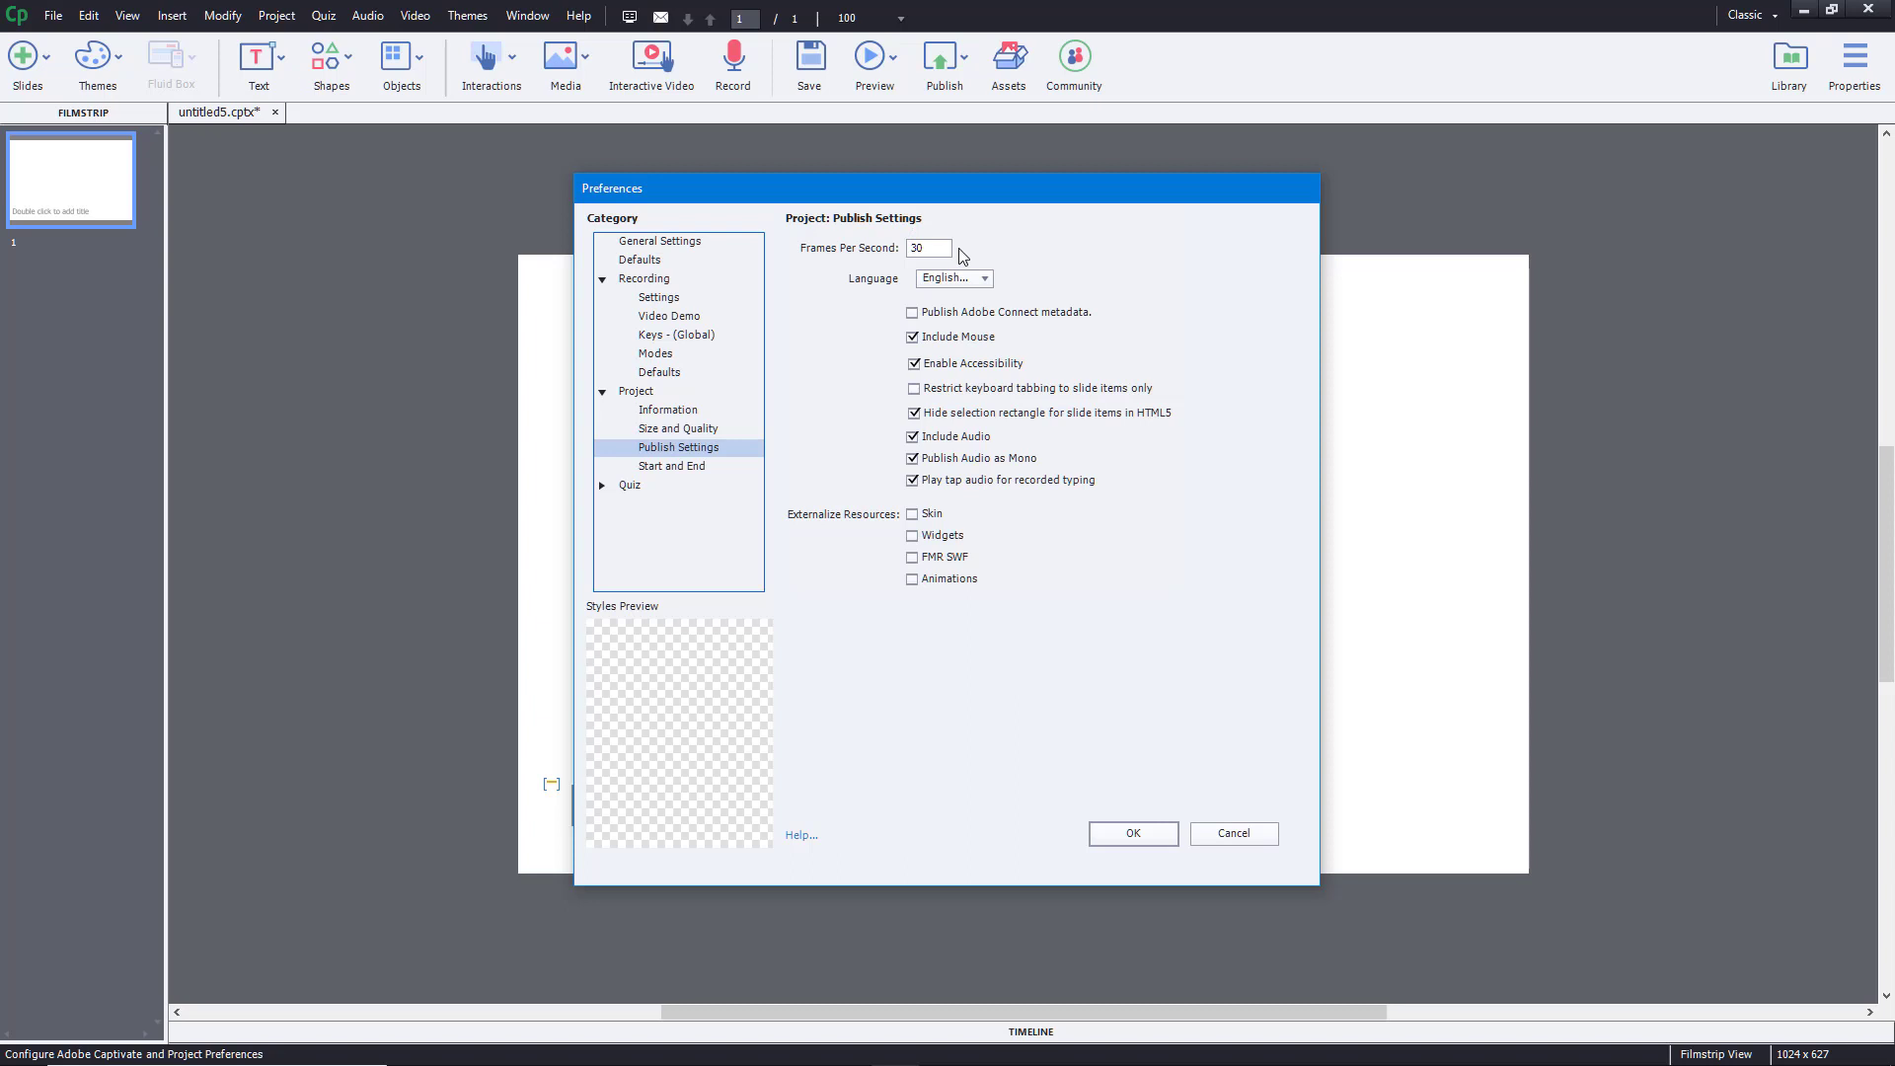
pyautogui.doubleClick(928, 248)
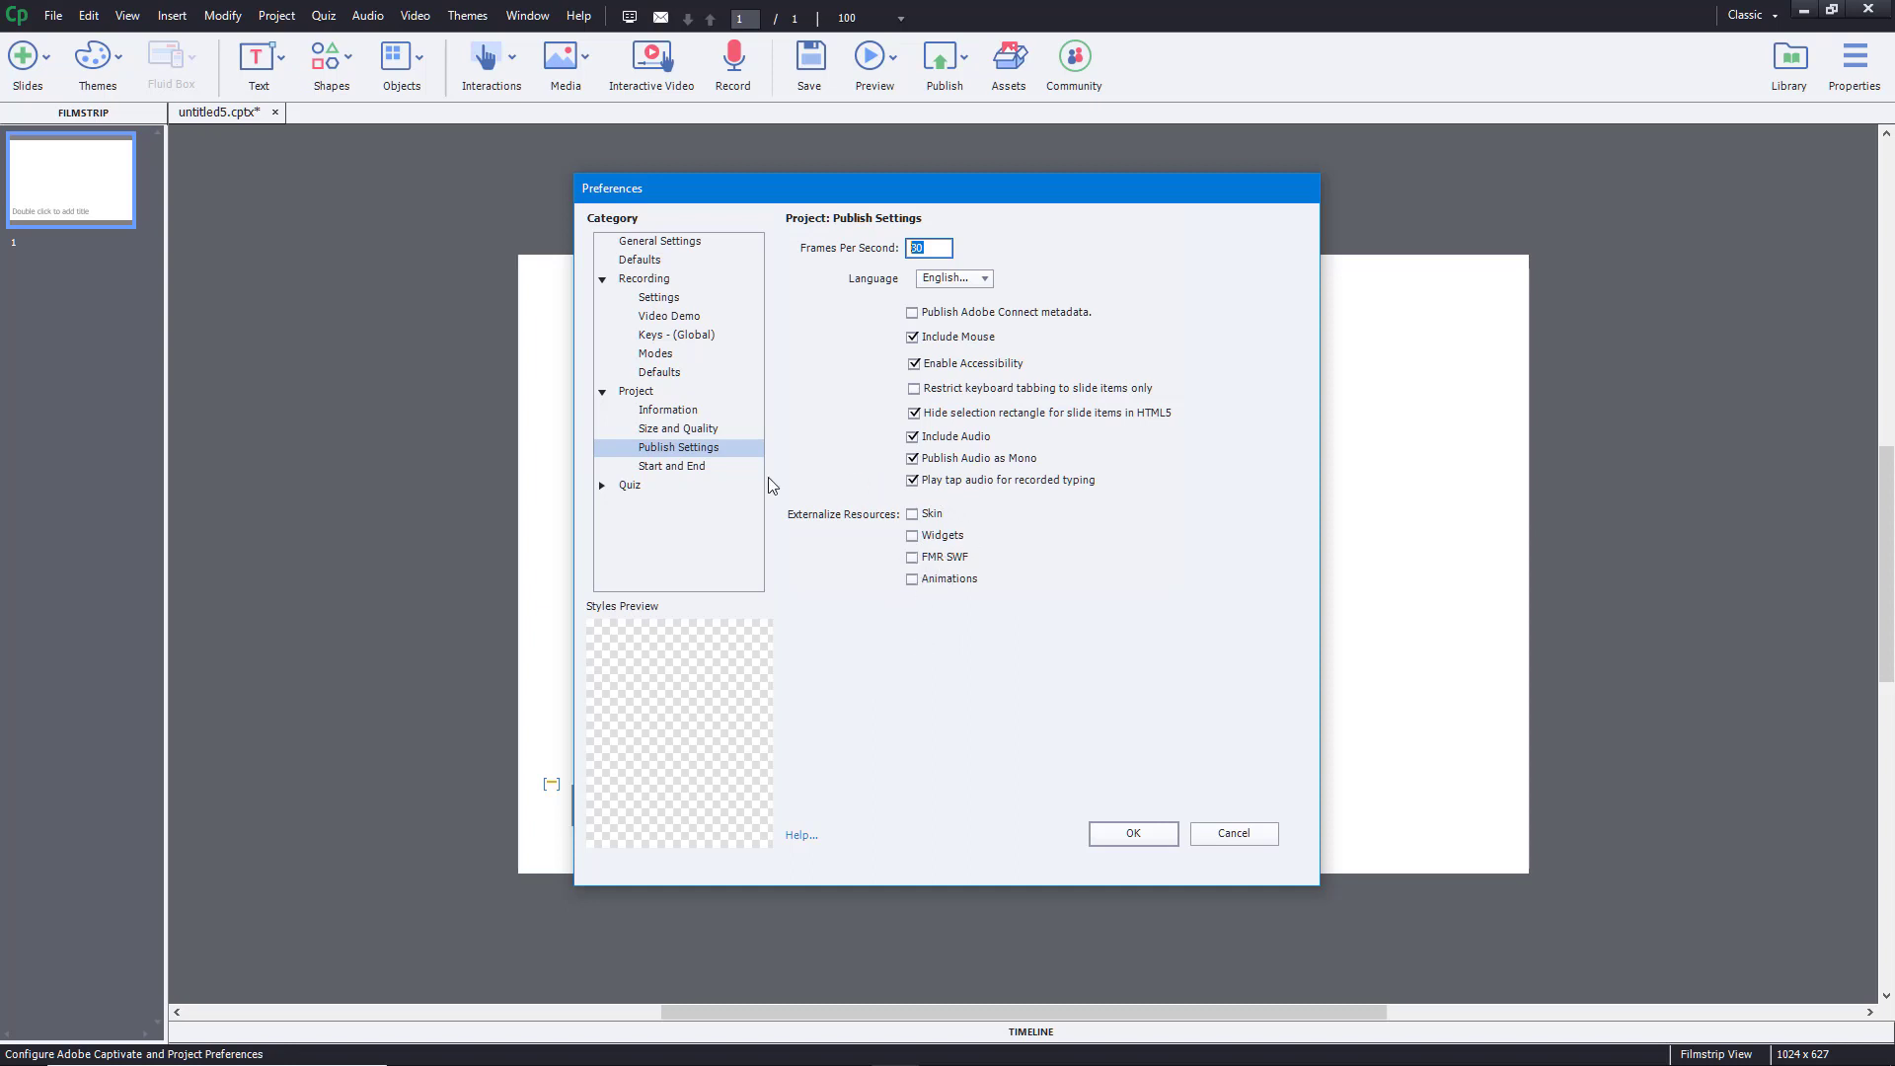
pyautogui.click(695, 467)
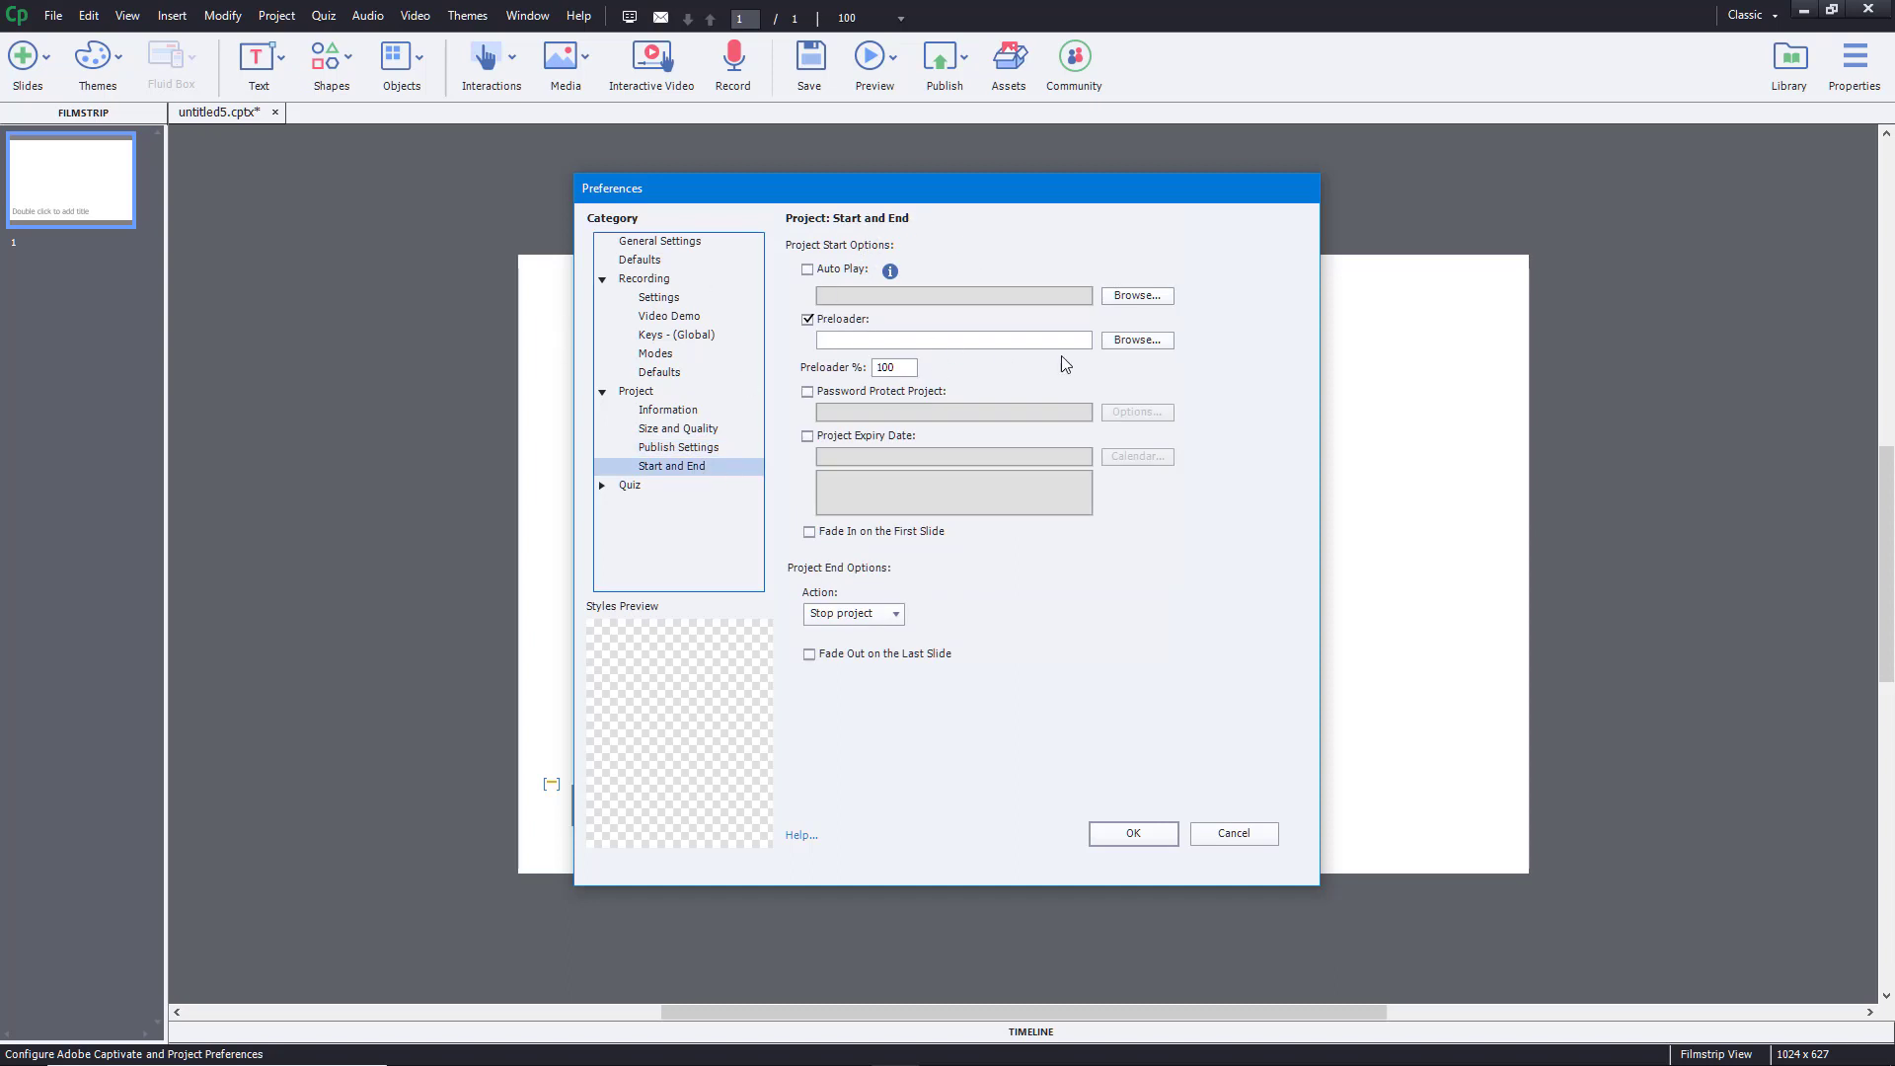
pyautogui.click(1157, 341)
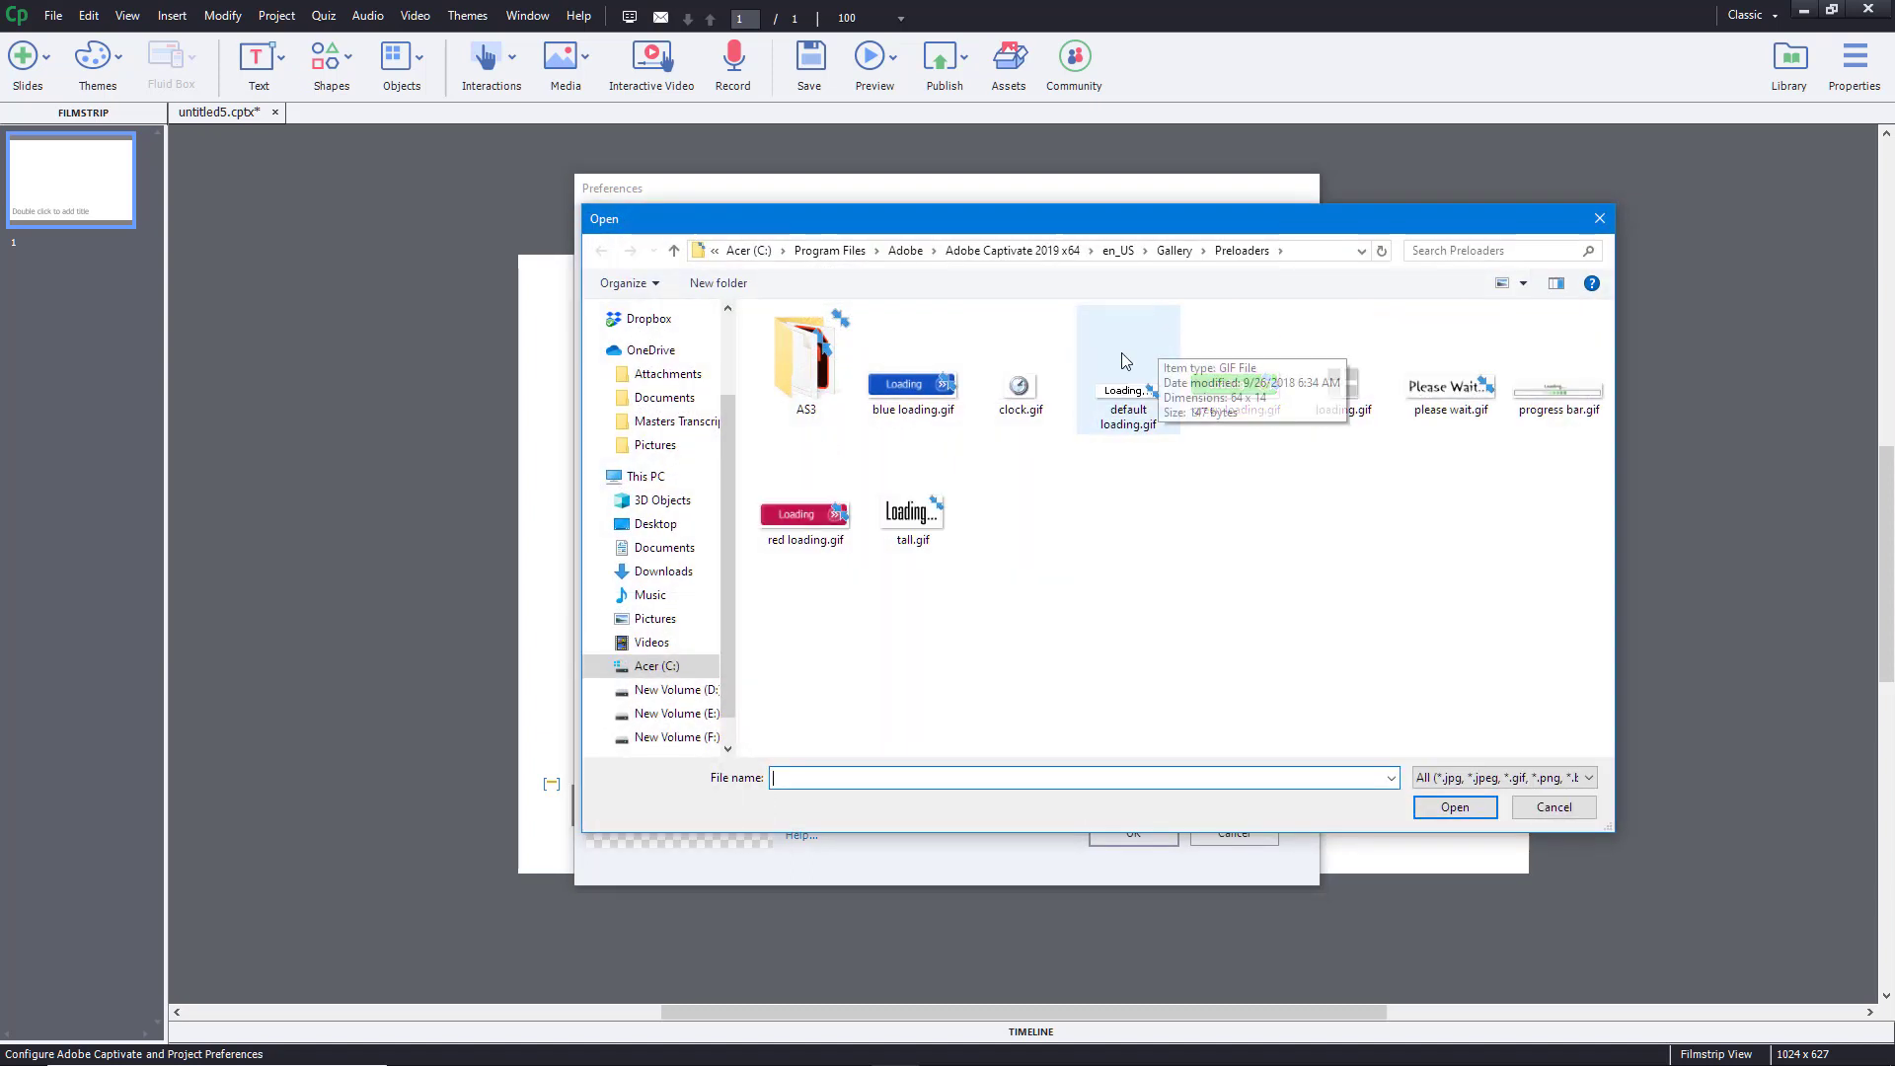
pyautogui.click(1558, 810)
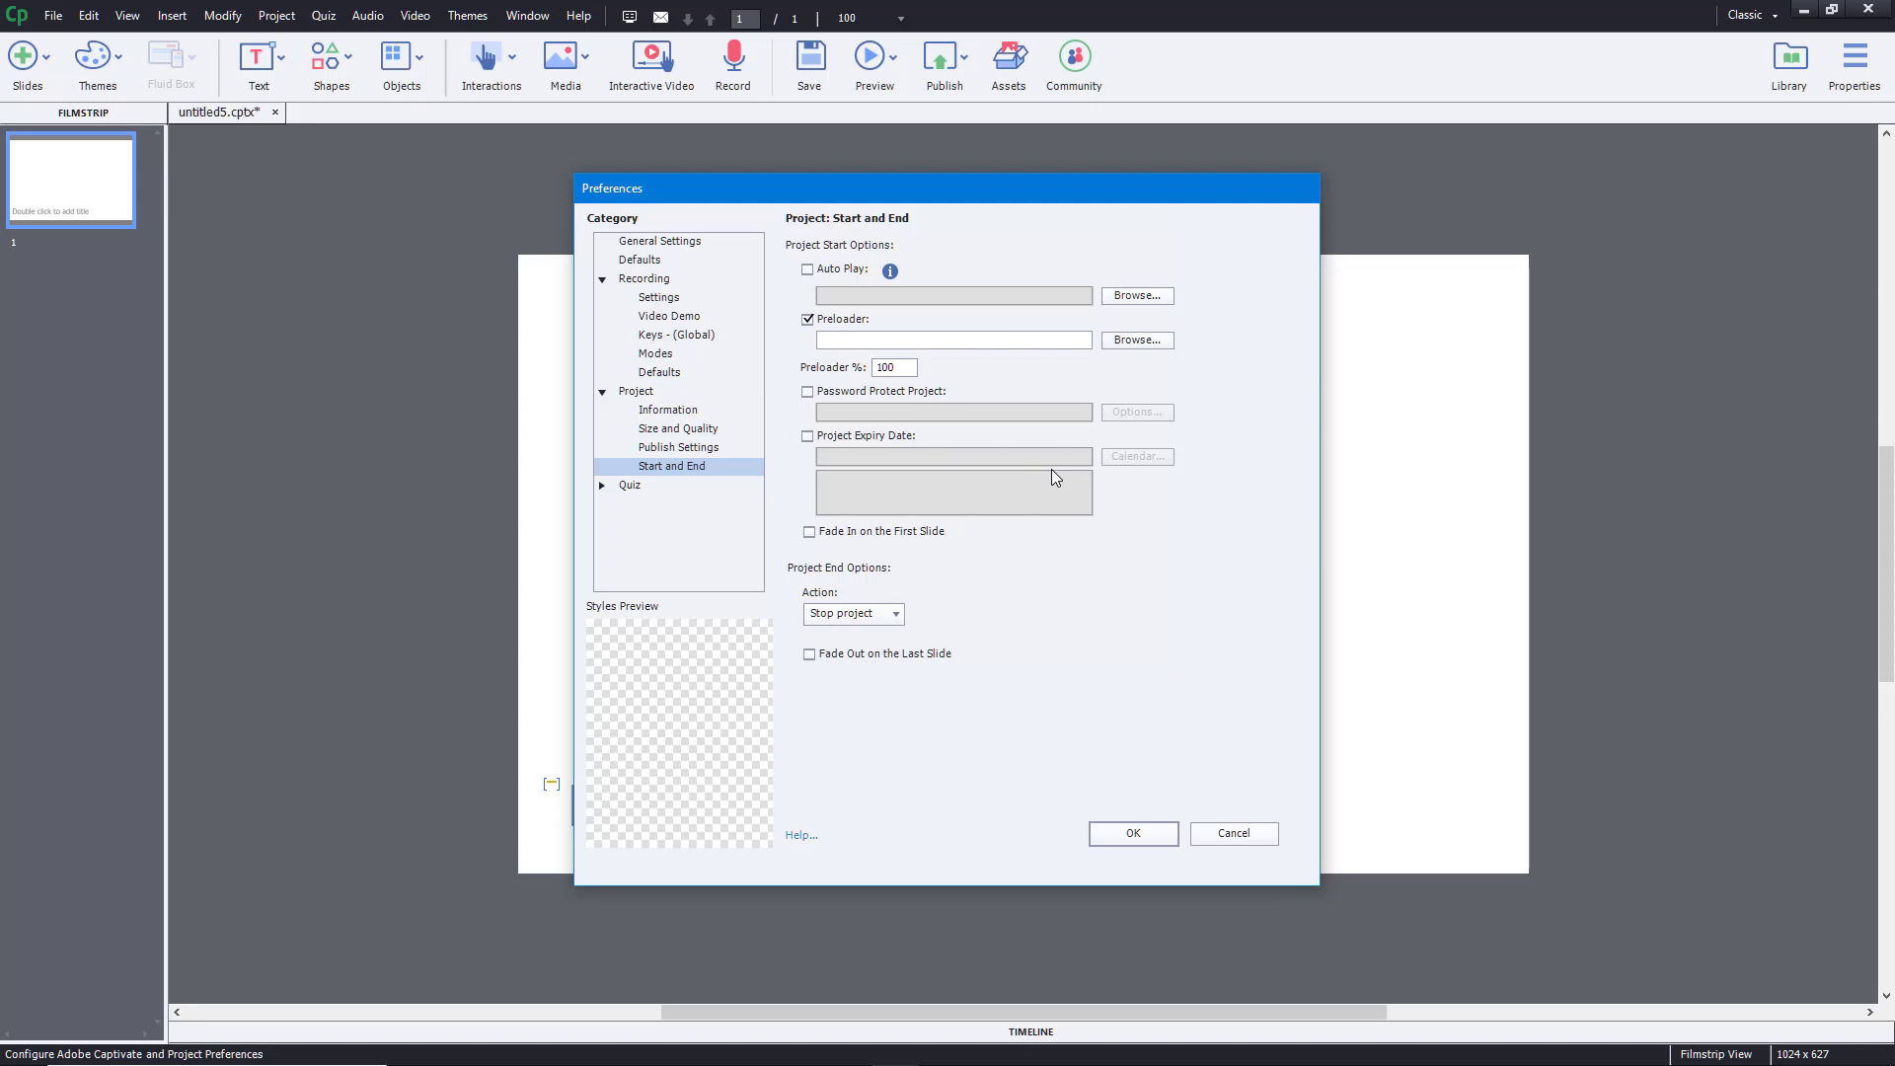
pyautogui.click(882, 393)
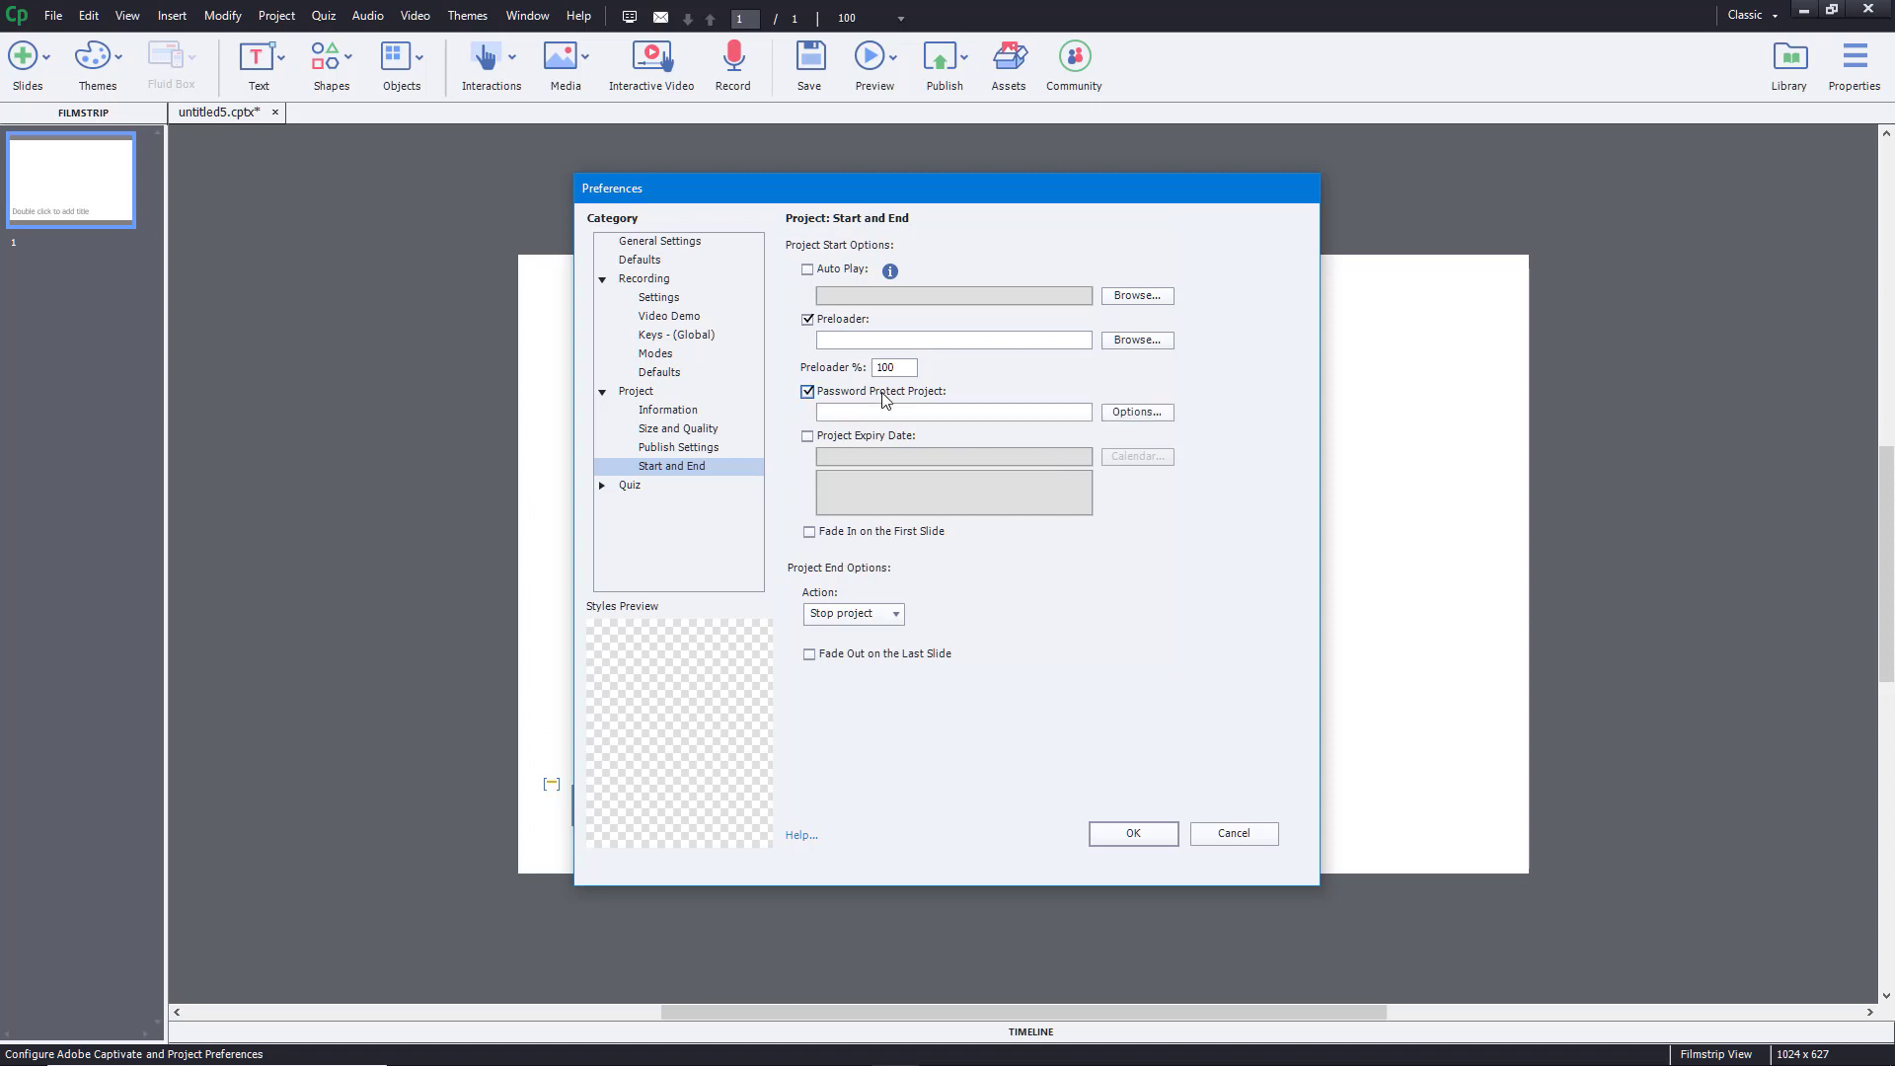
pyautogui.click(1137, 412)
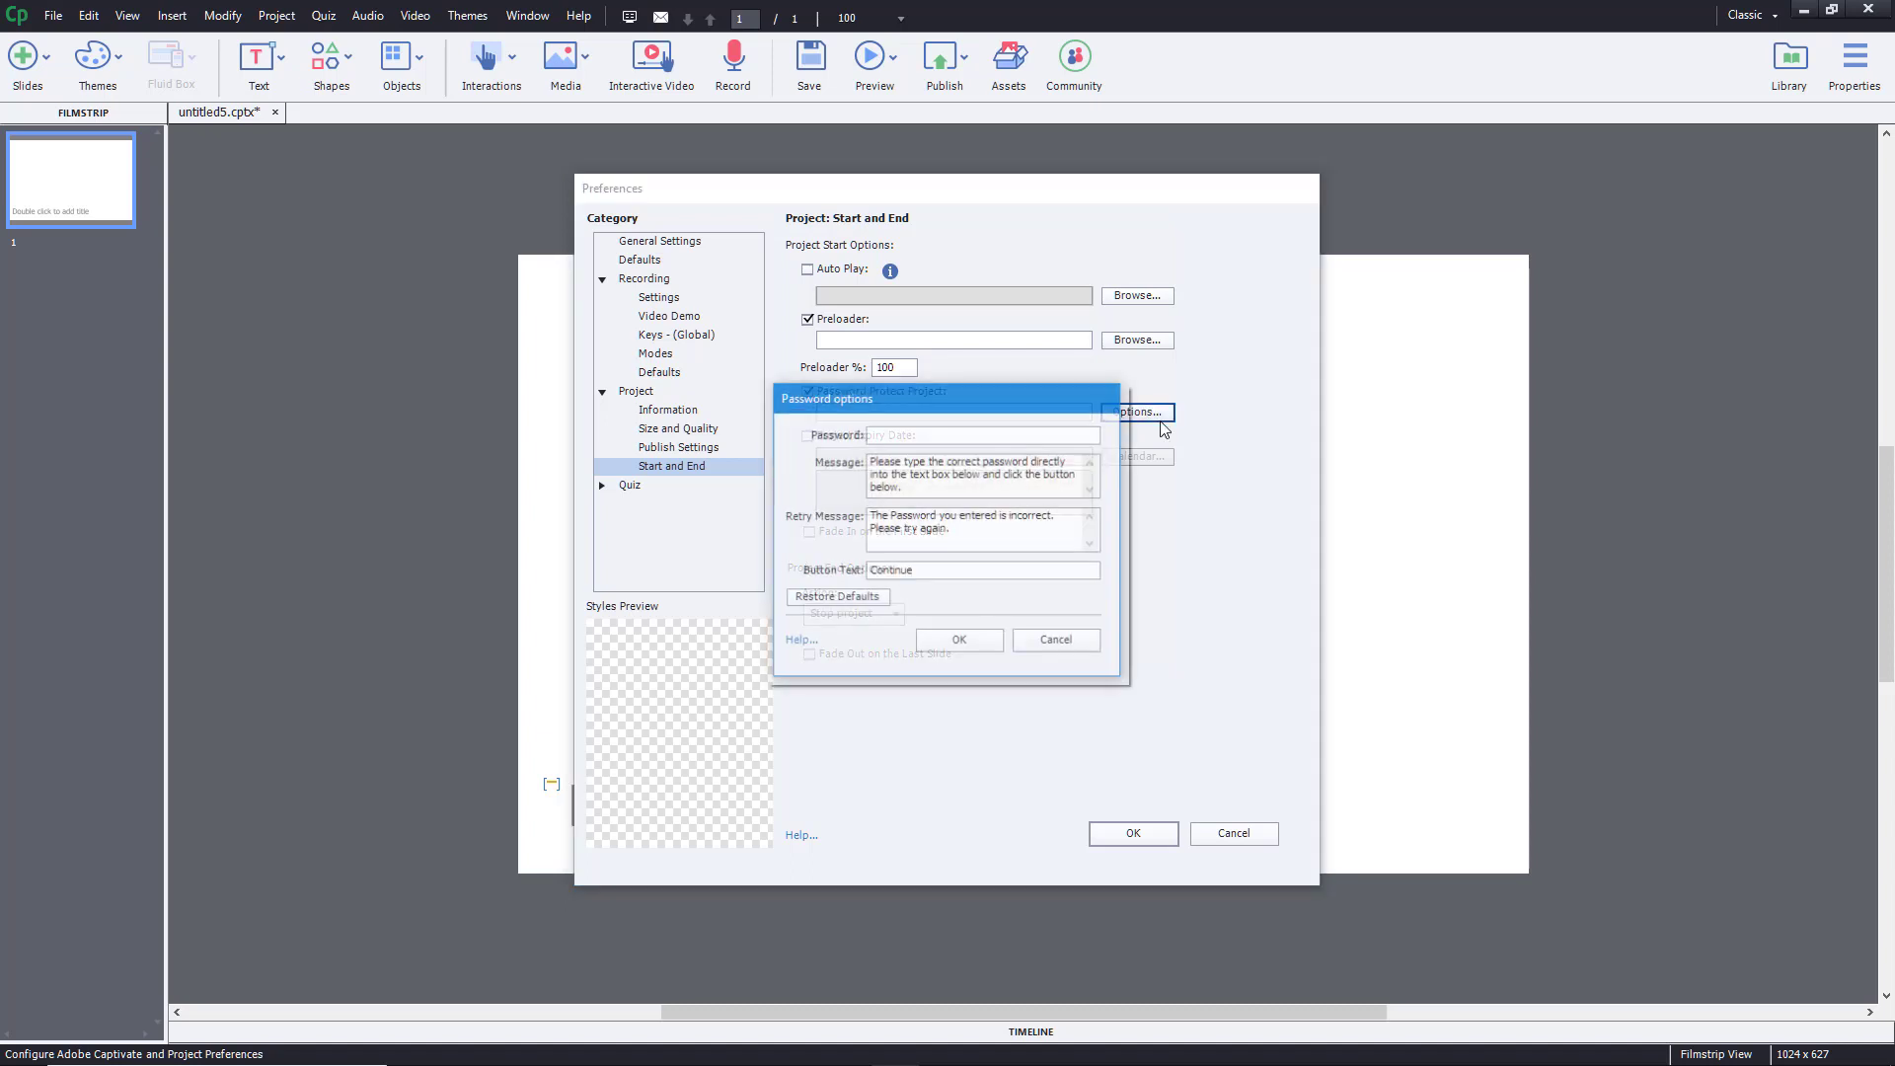
pyautogui.click(1021, 647)
pyautogui.click(827, 395)
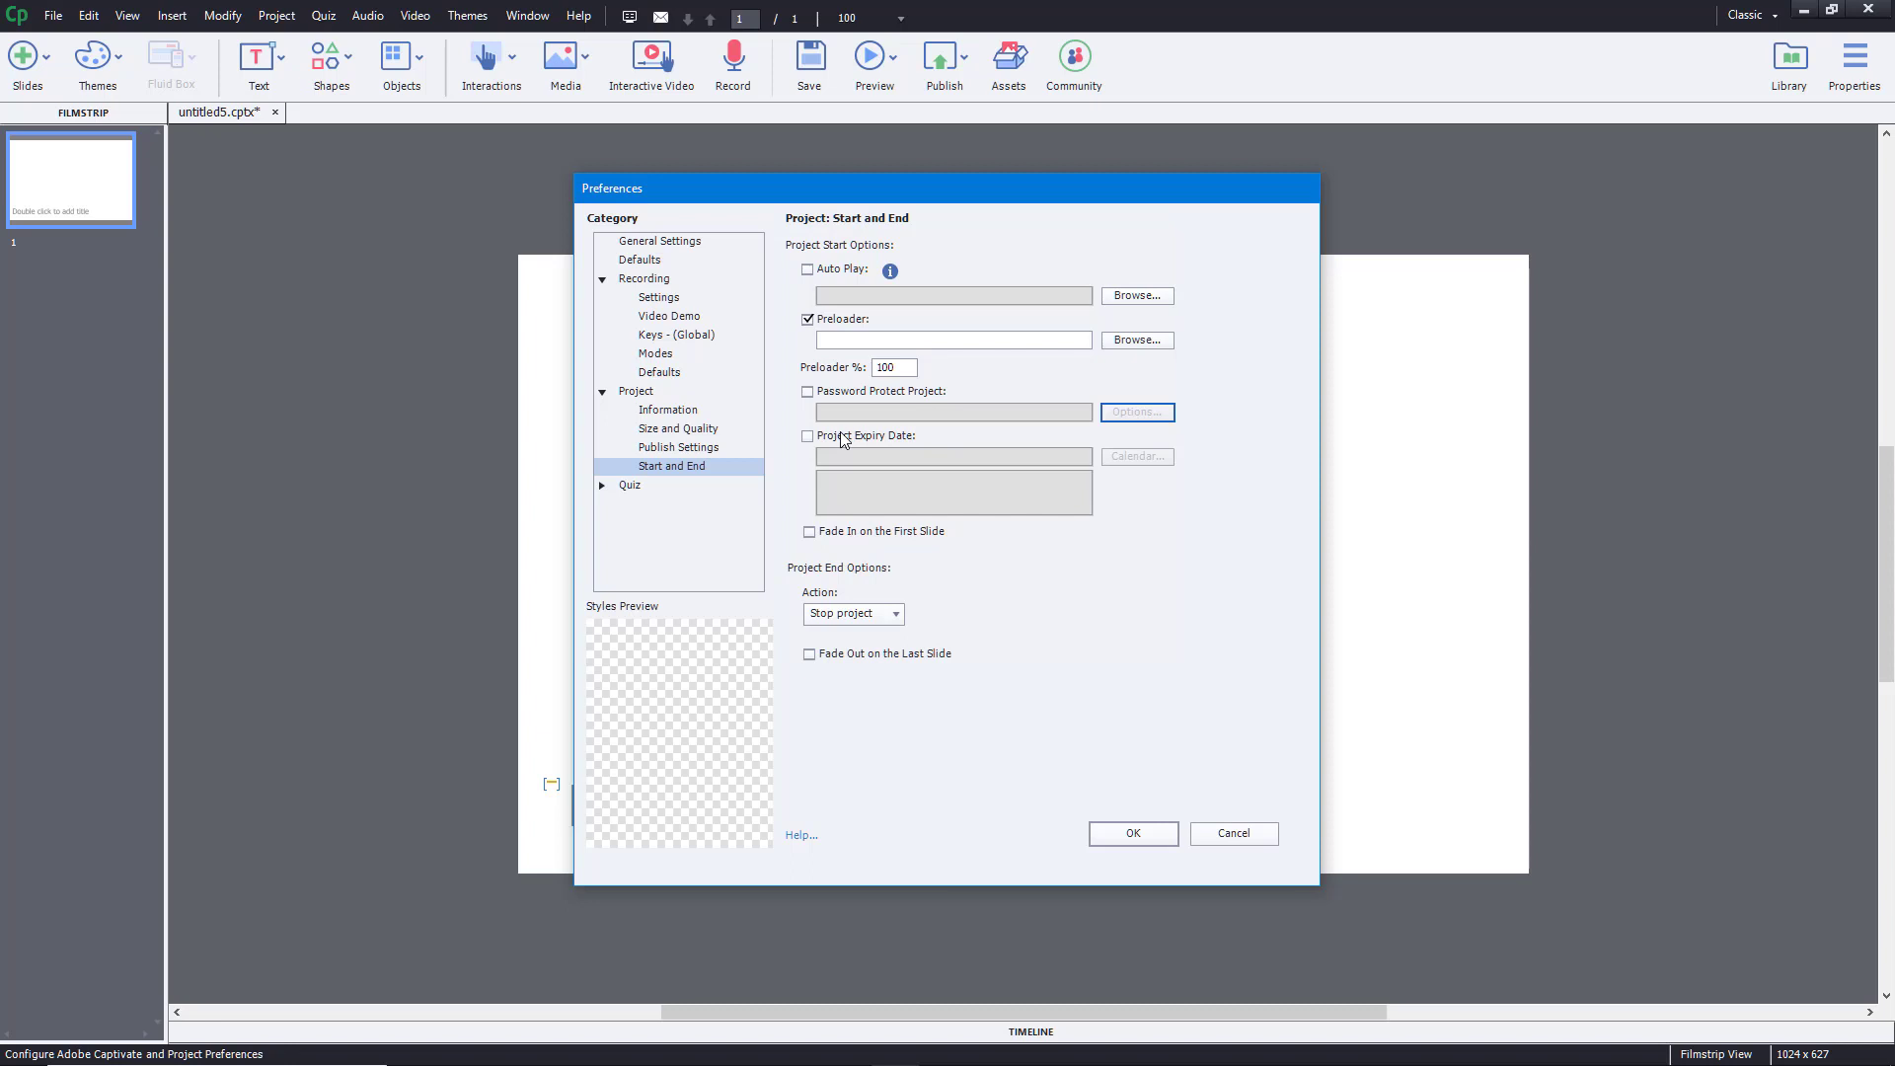
pyautogui.click(835, 273)
pyautogui.click(835, 272)
pyautogui.click(835, 272)
pyautogui.click(836, 272)
# - Leave Quiz Reporting disabled for this project, then go to the Quiz Settings page
pyautogui.click(604, 486)
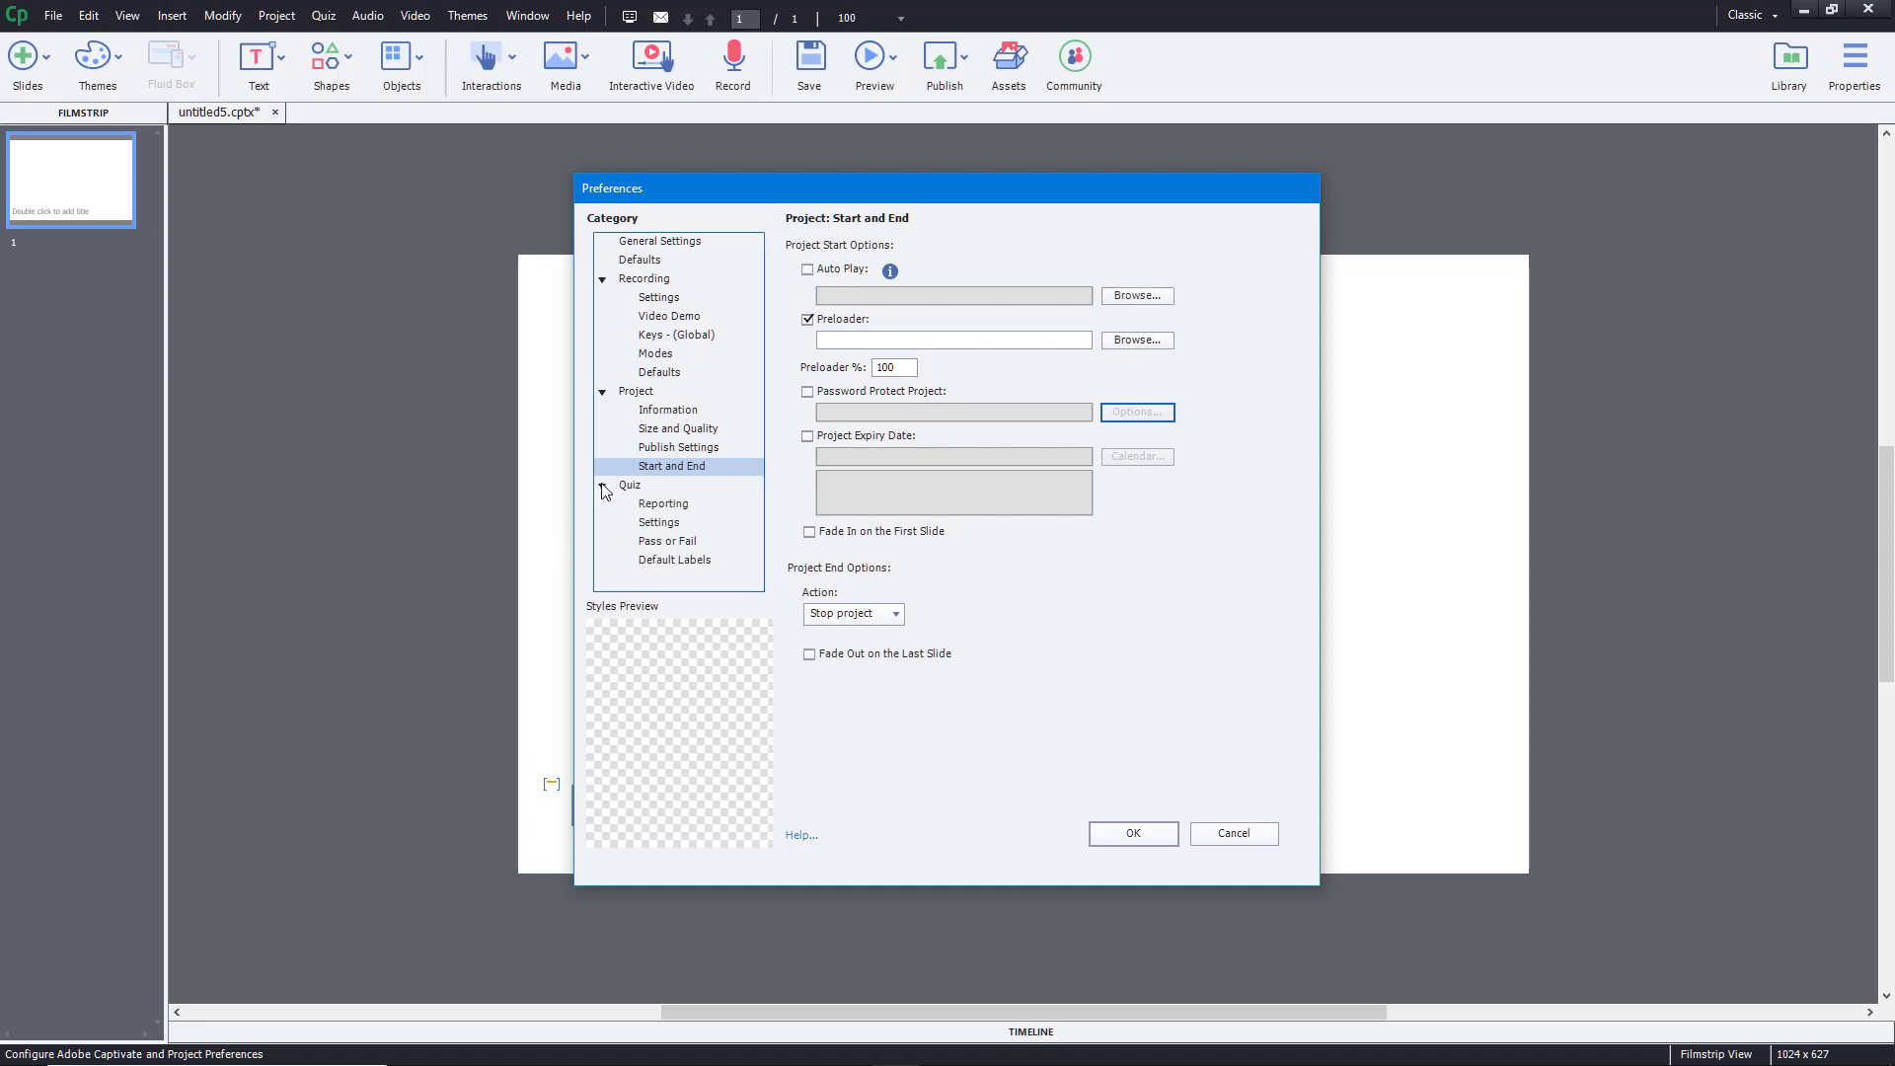
pyautogui.click(658, 510)
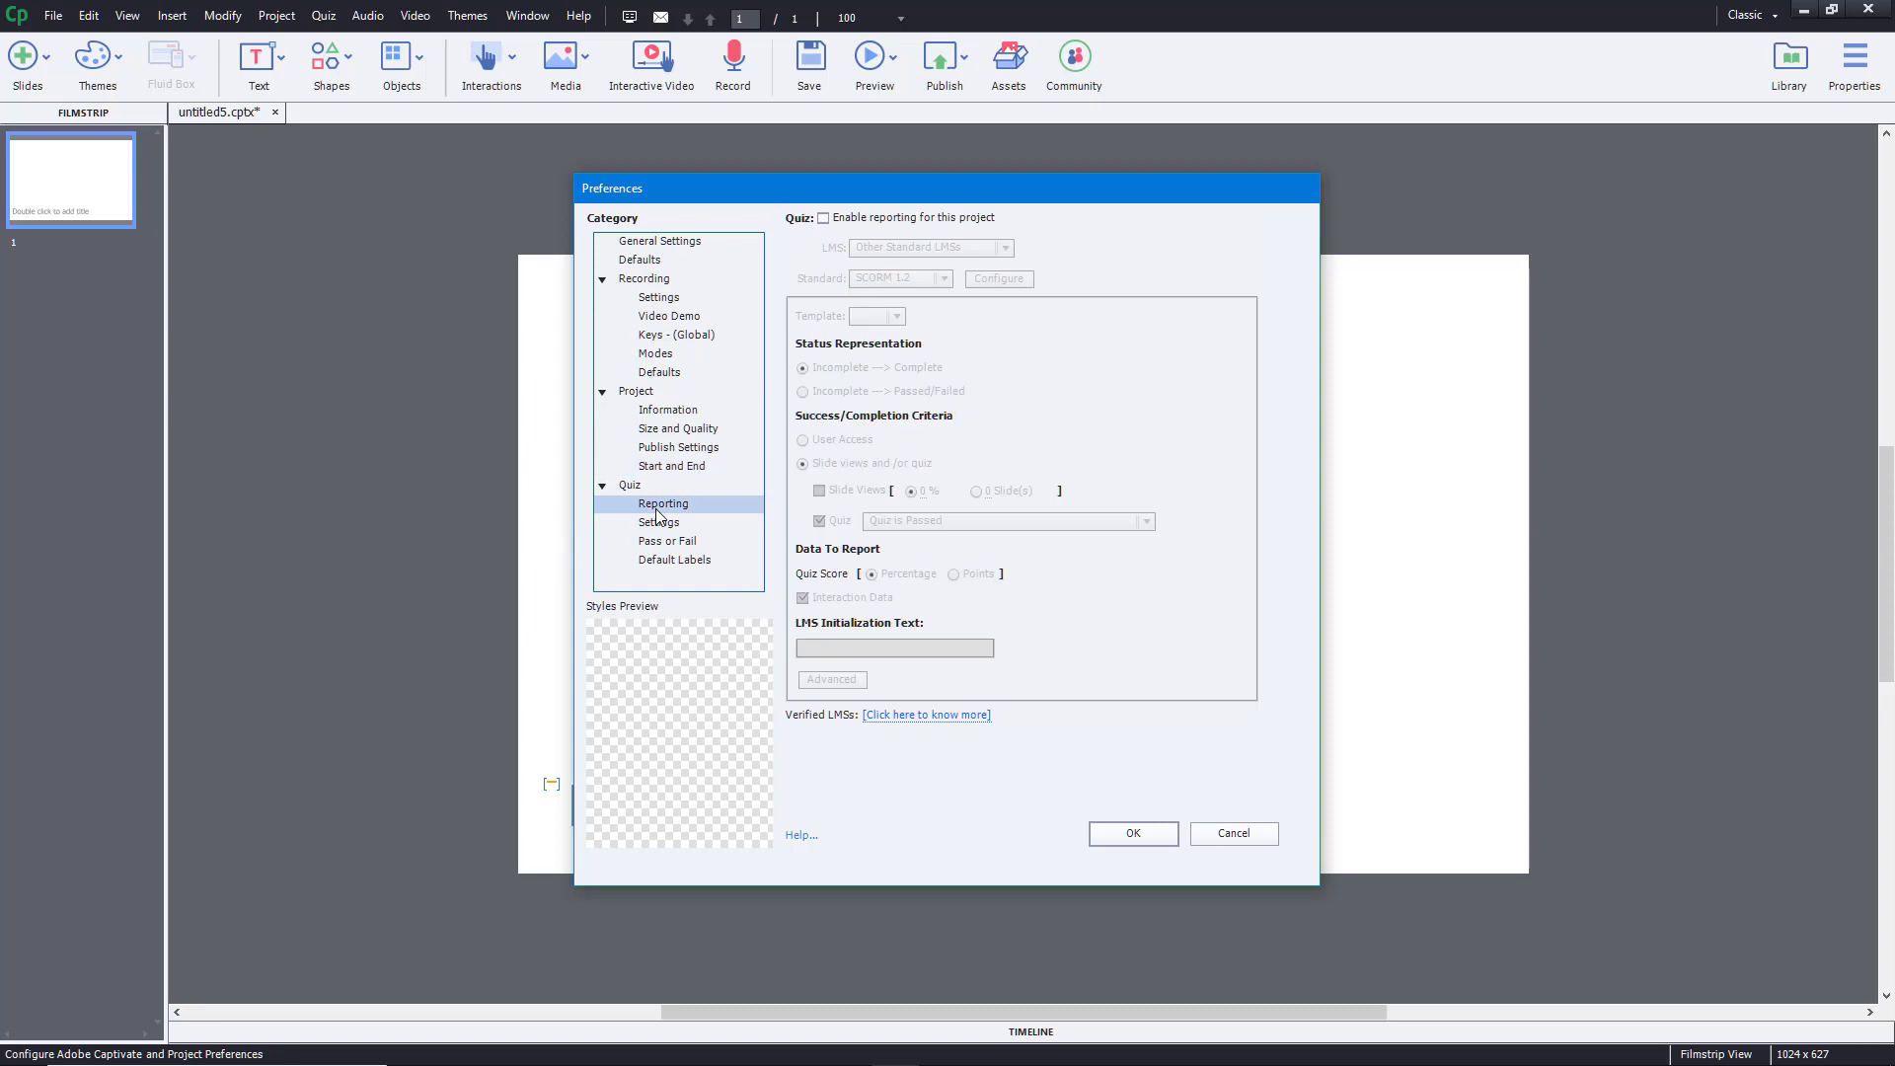
pyautogui.click(901, 225)
pyautogui.click(901, 225)
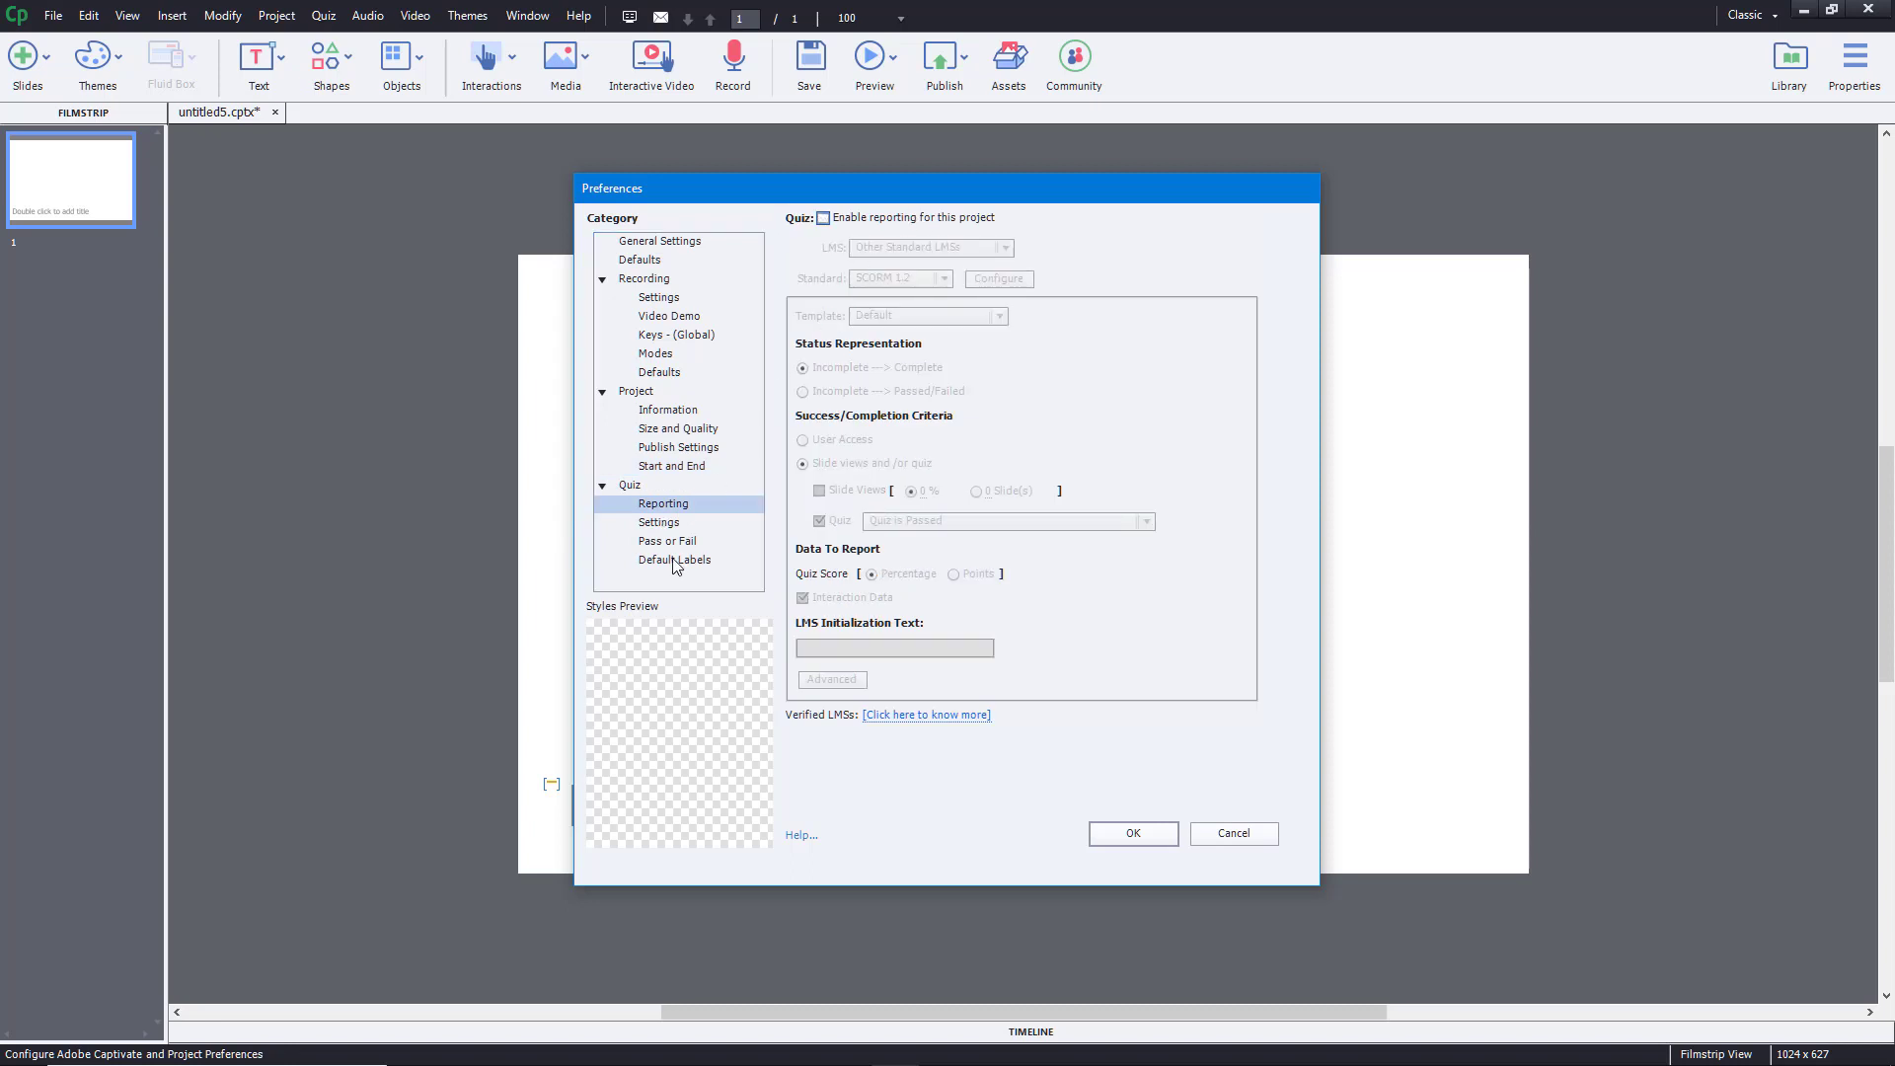
pyautogui.click(664, 524)
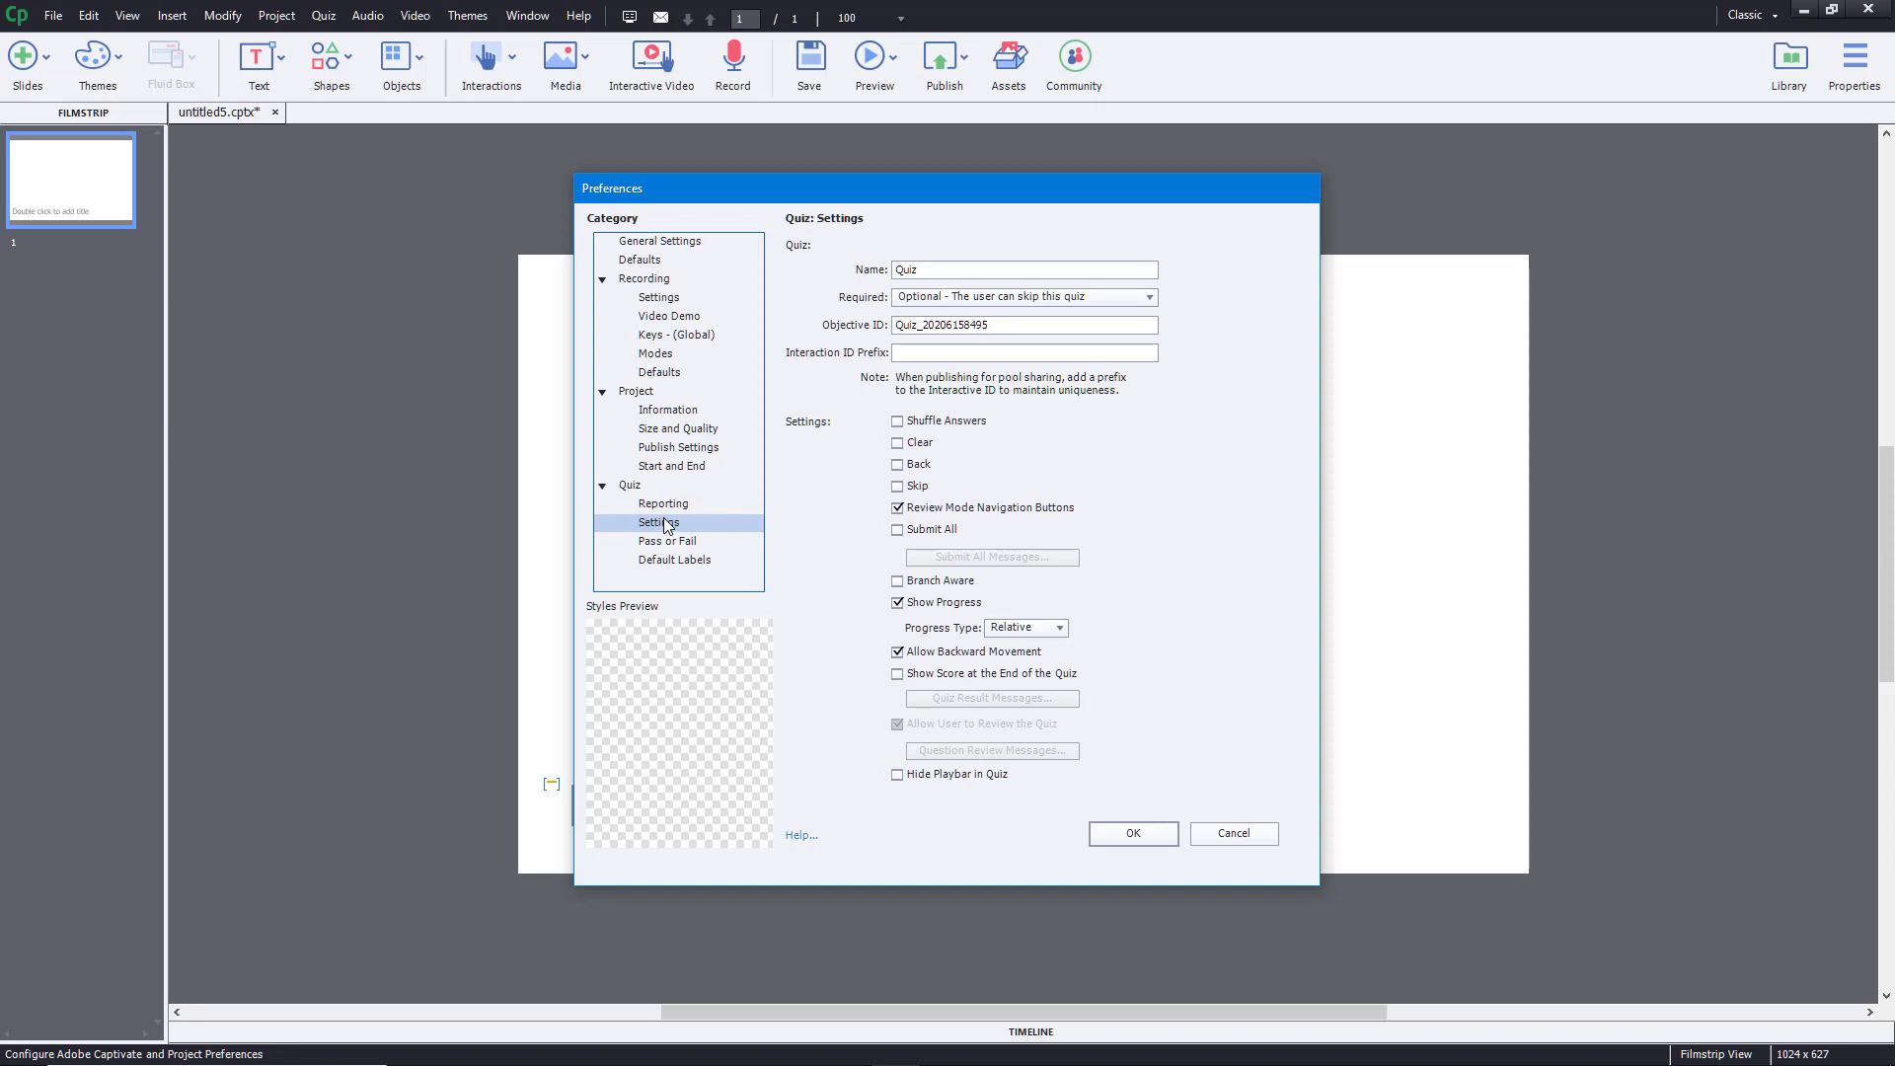
# - Keep the quiz Required setting on Optional, then go to the Quiz Pass or Fail page
pyautogui.click(925, 298)
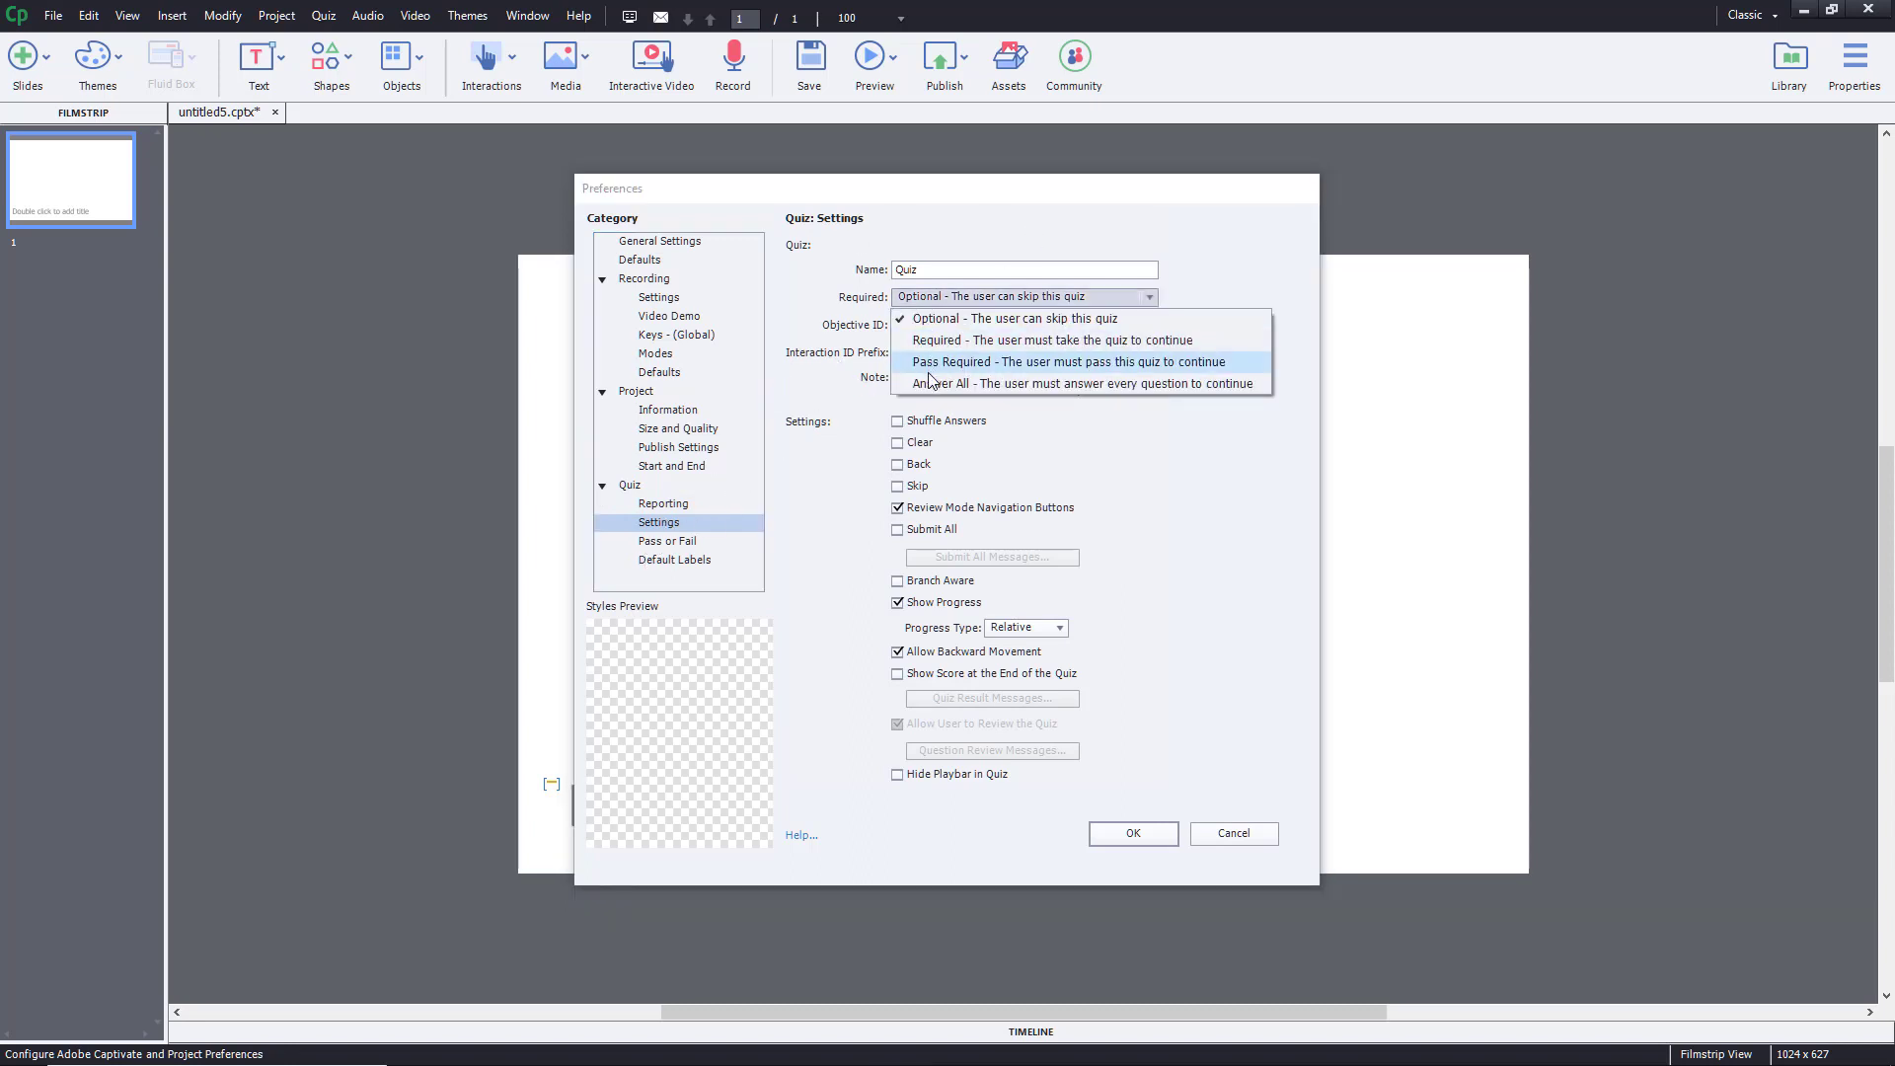
pyautogui.click(1177, 518)
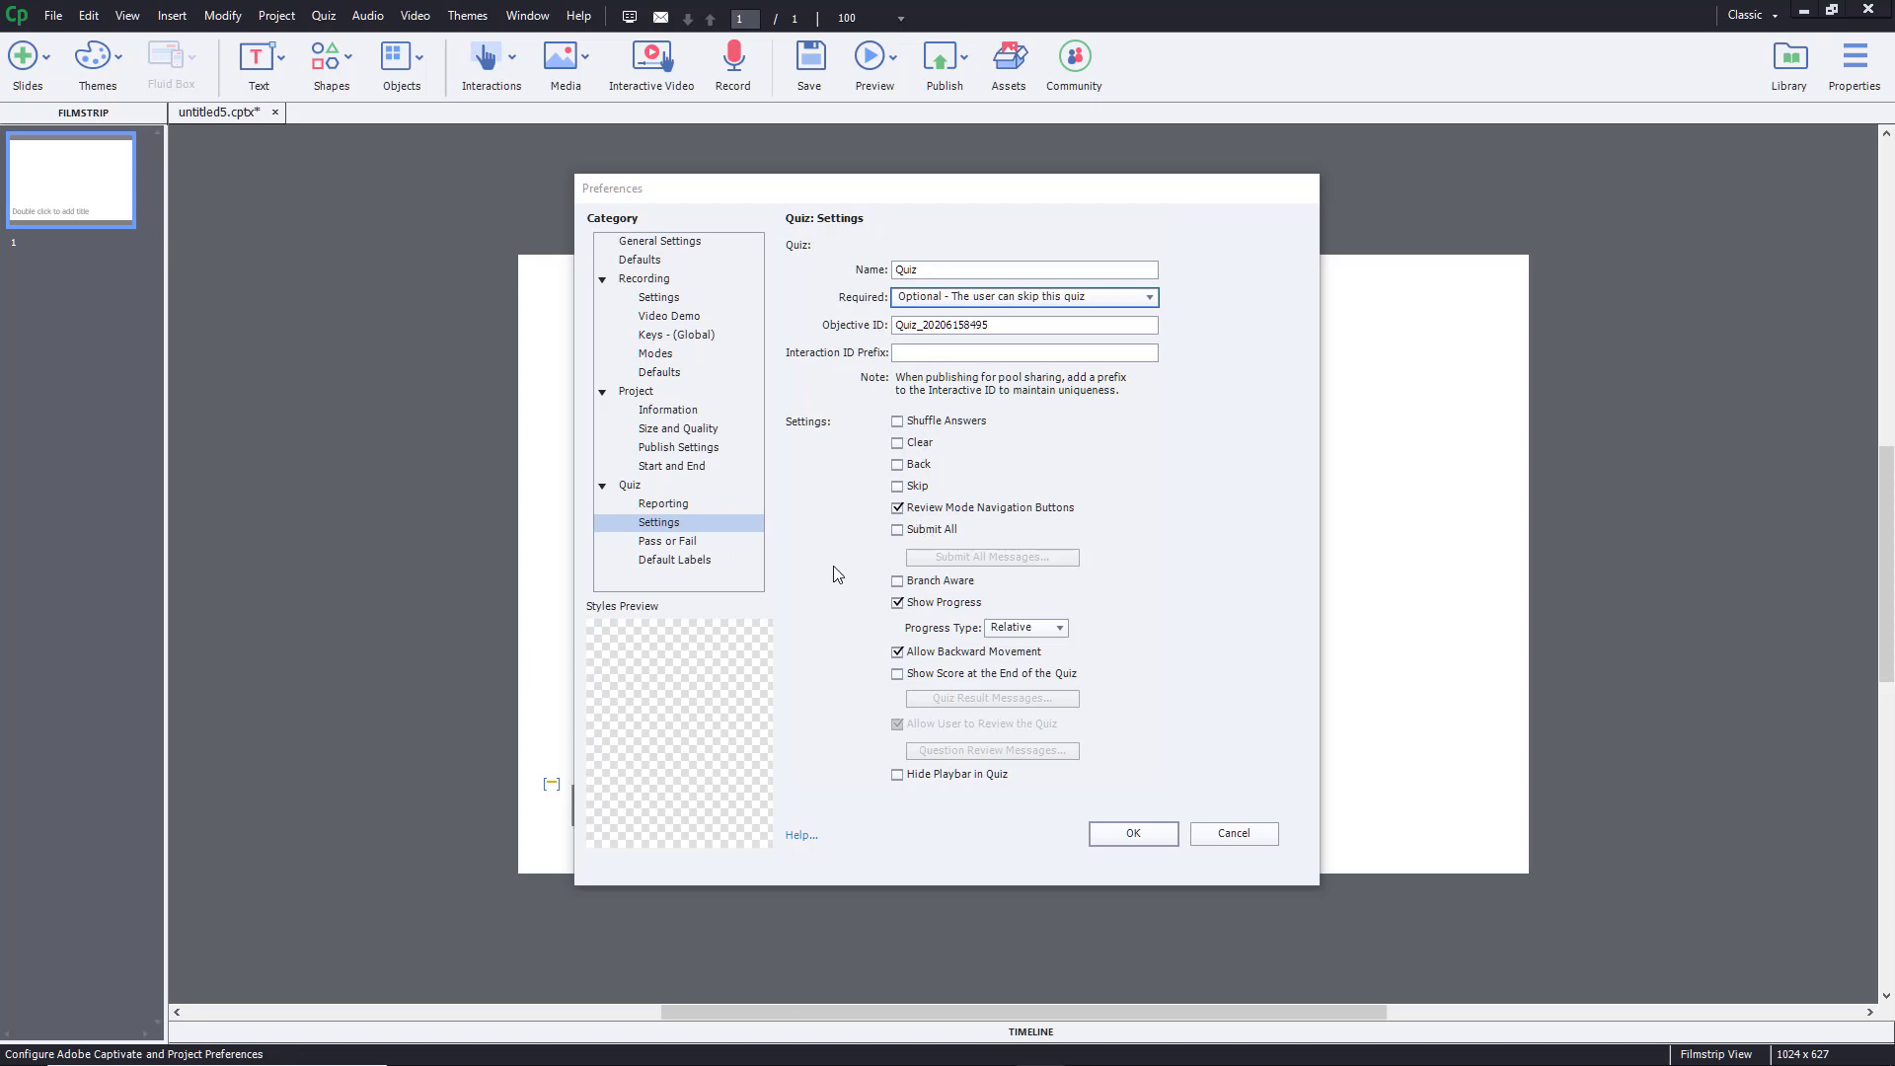
pyautogui.click(668, 528)
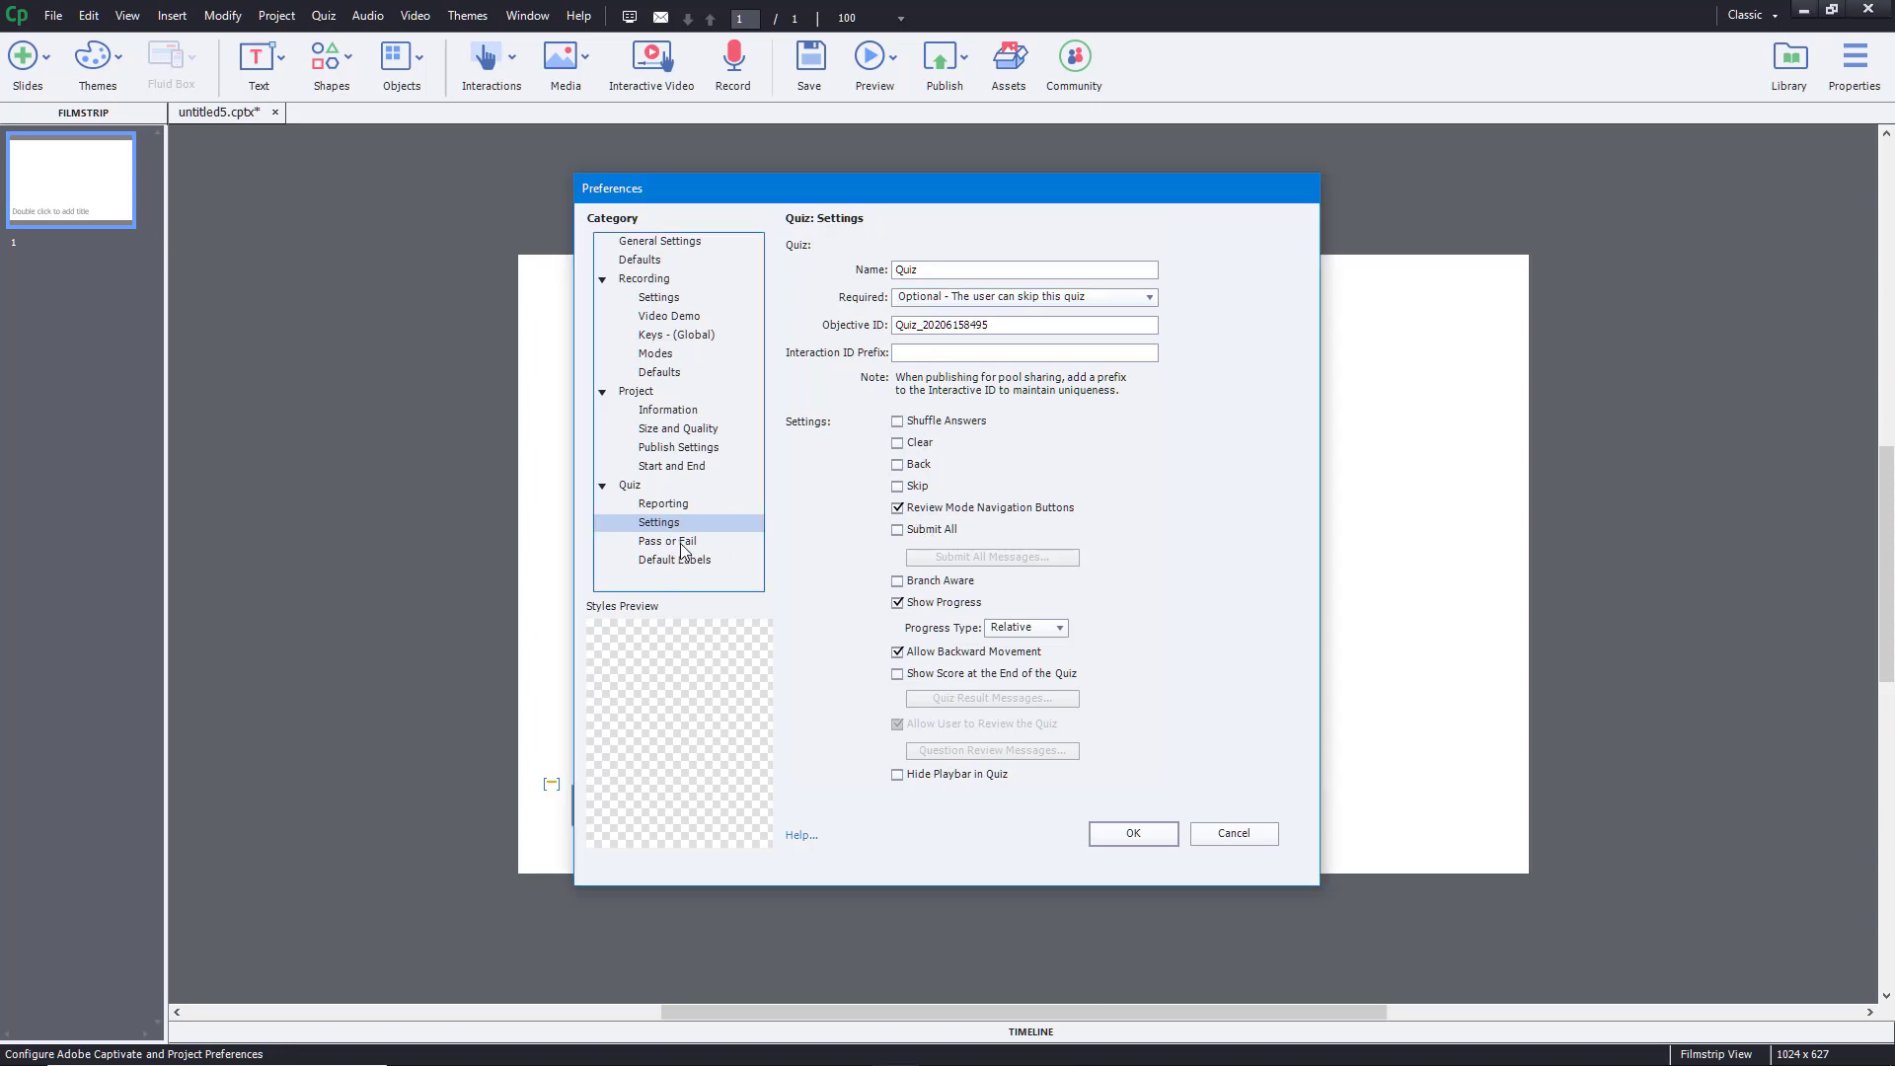
pyautogui.click(680, 543)
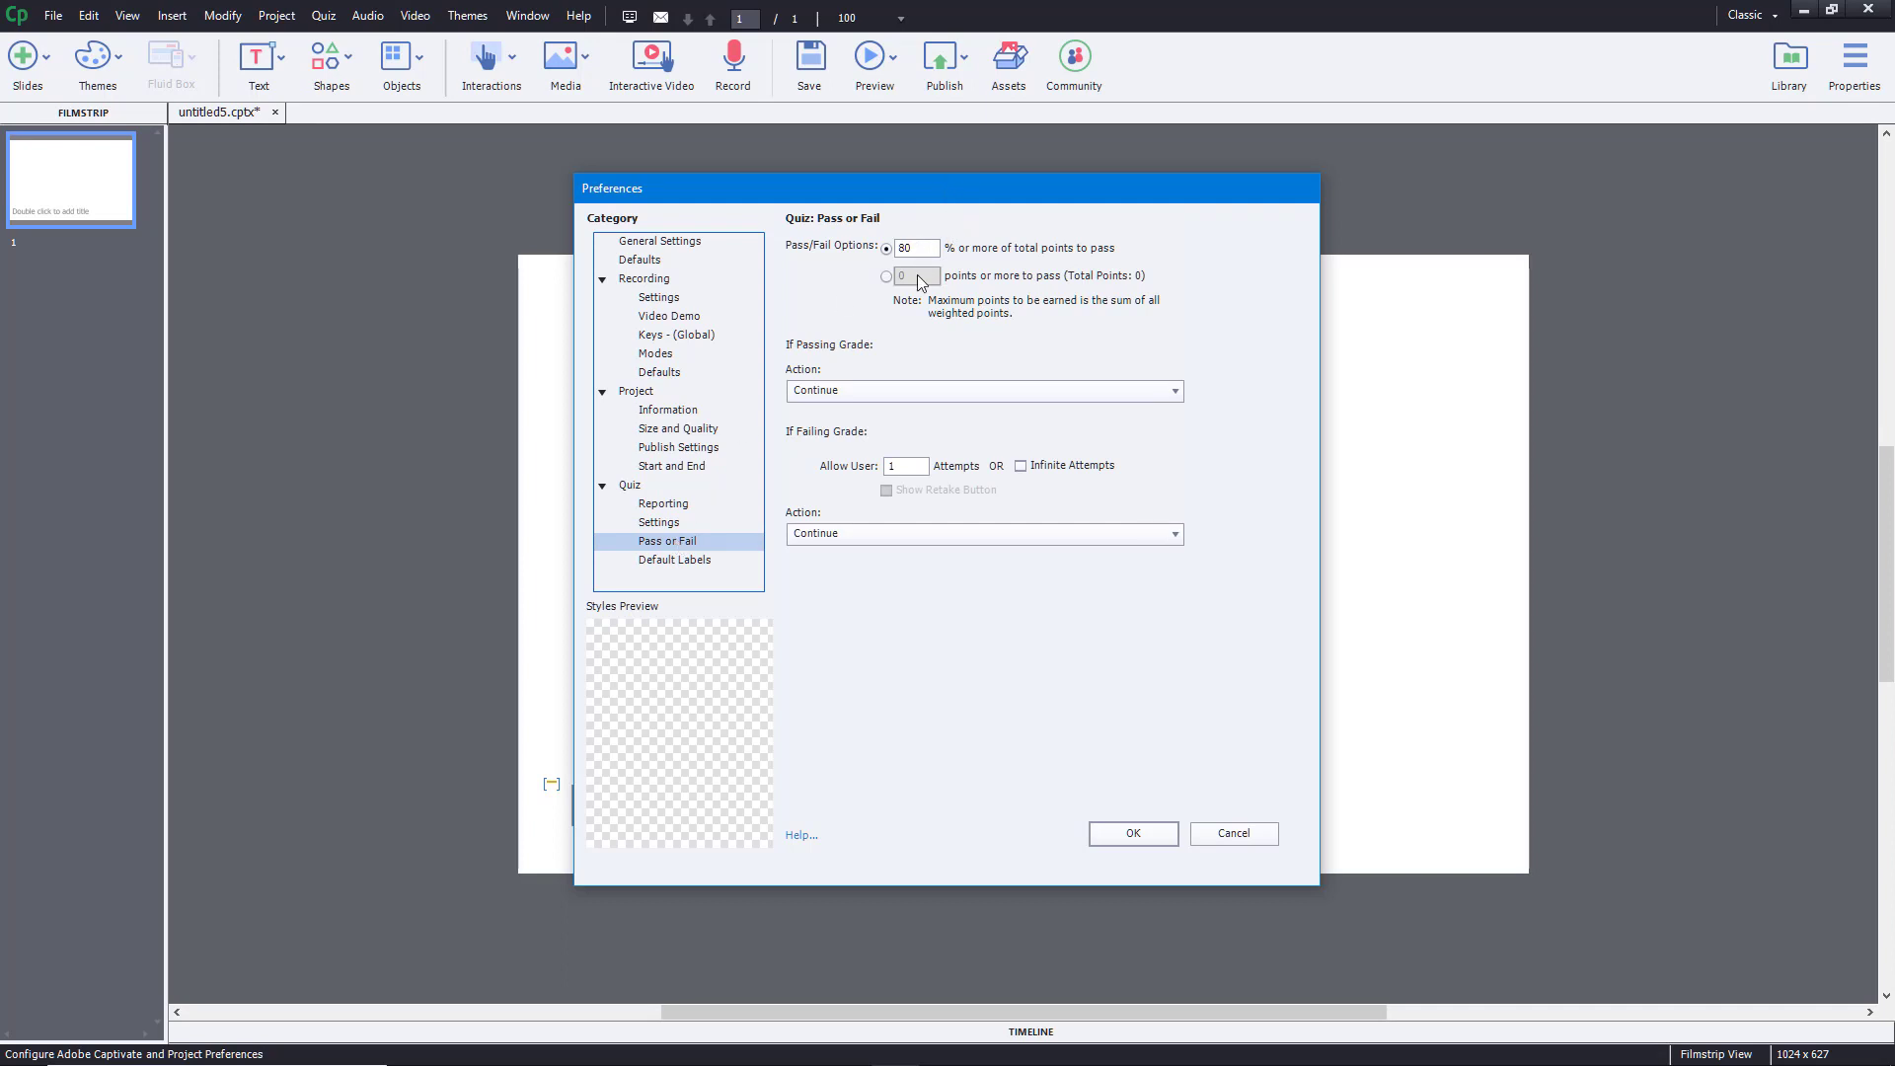
# - Keep the 80% pass mark with Continue after passing, then go to Quiz Default Labels
pyautogui.click(887, 276)
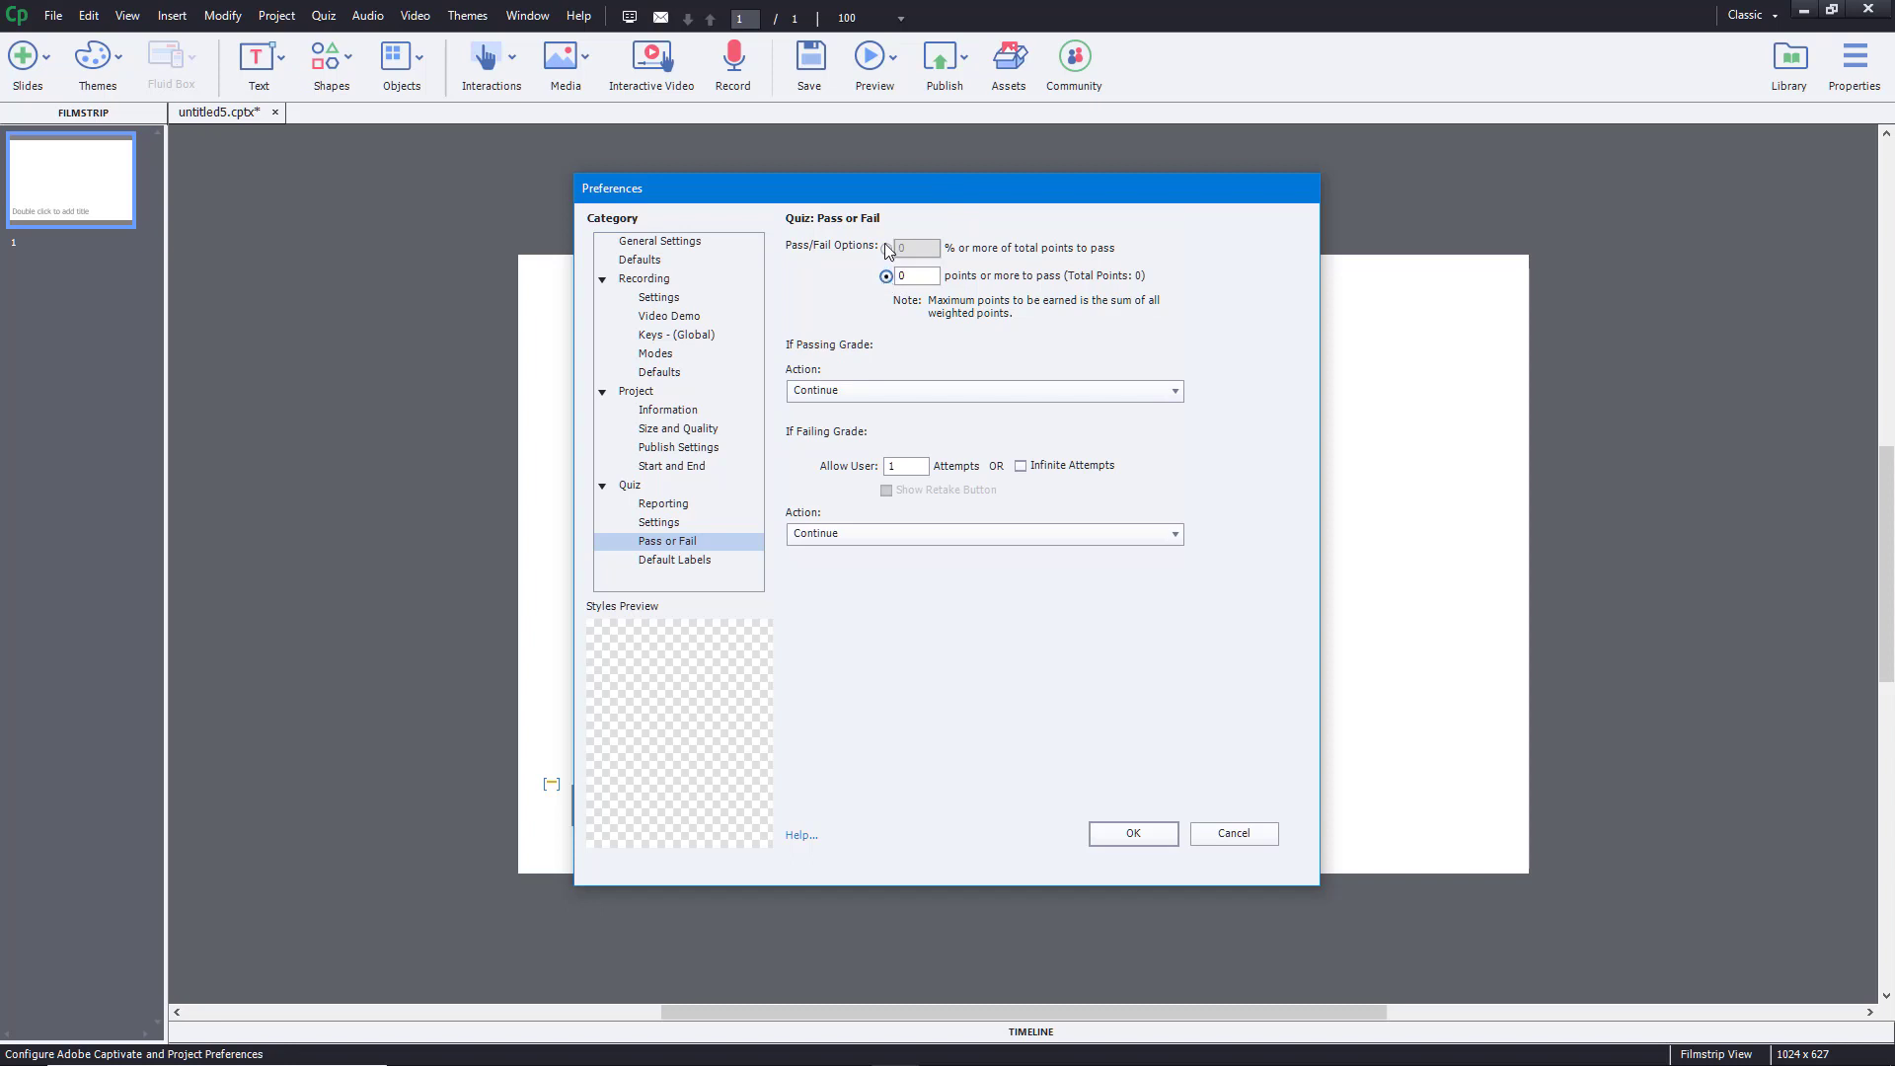
pyautogui.click(886, 247)
pyautogui.click(873, 390)
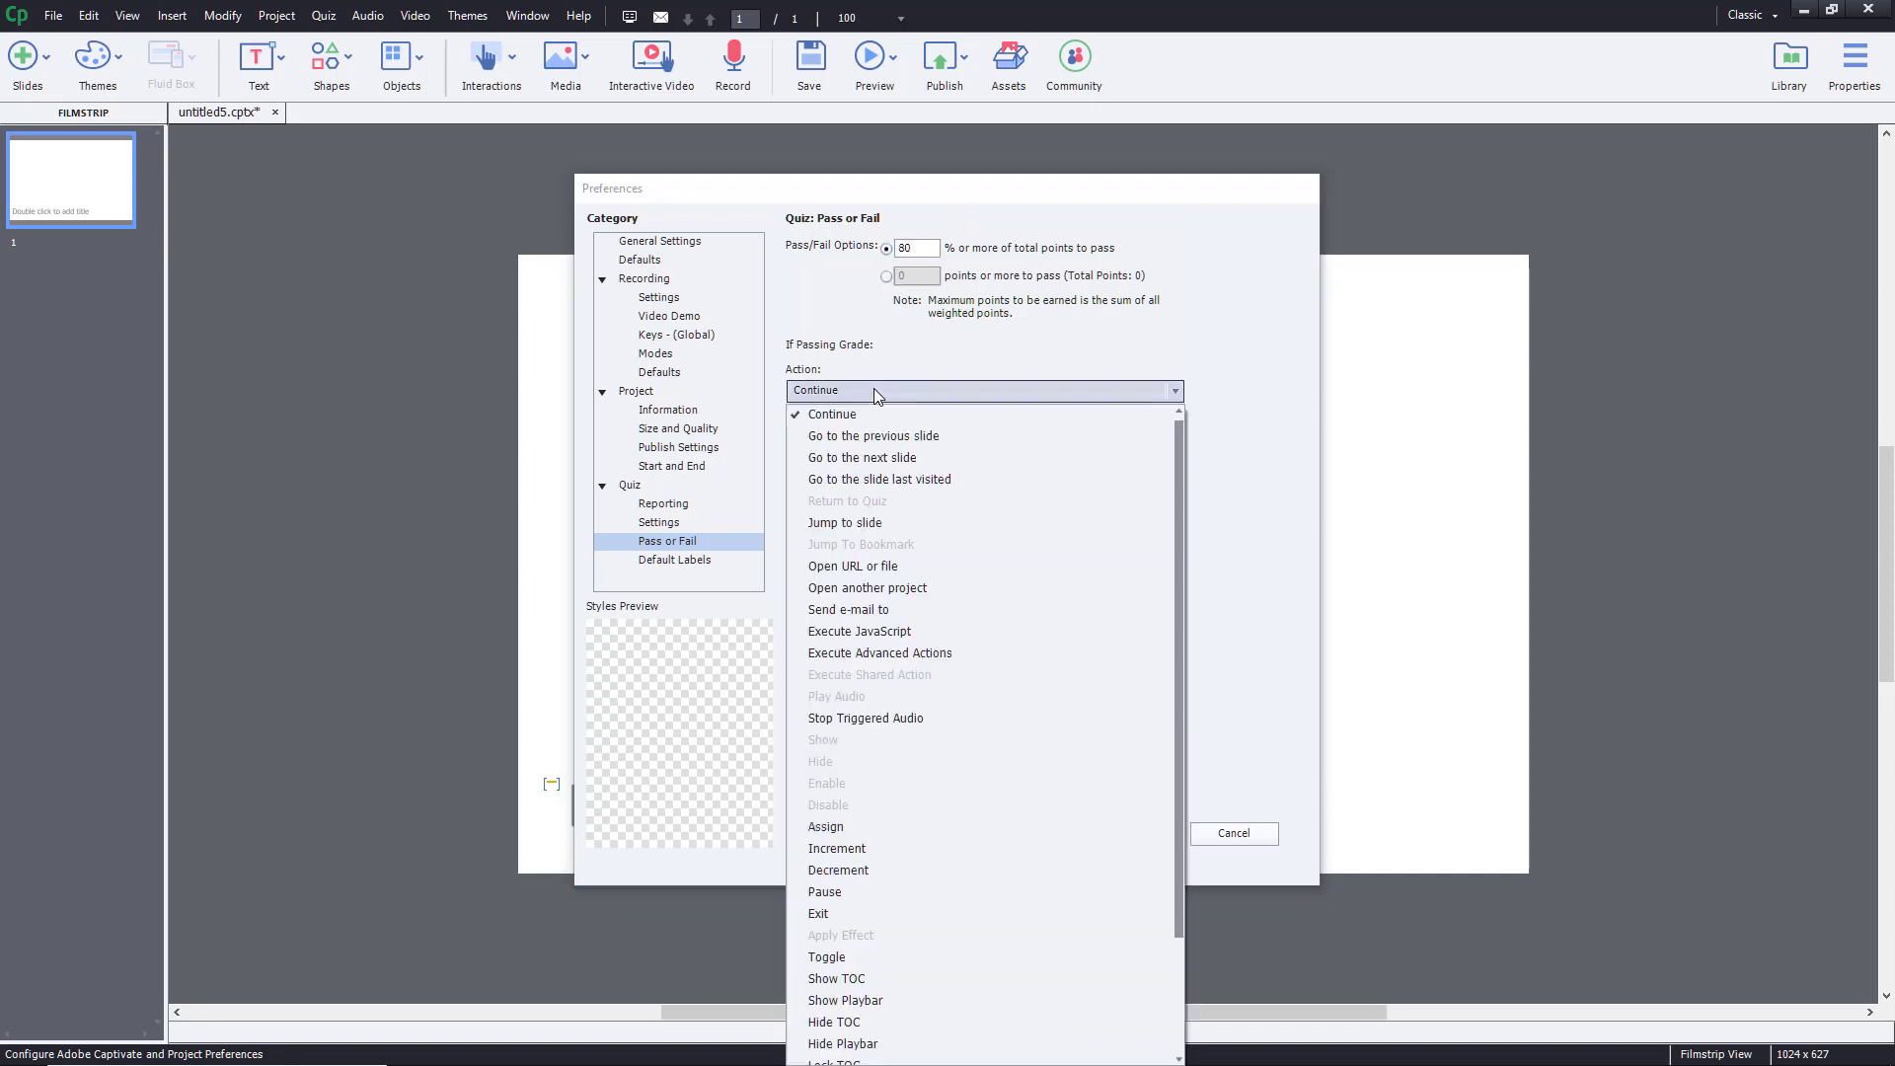
pyautogui.click(868, 361)
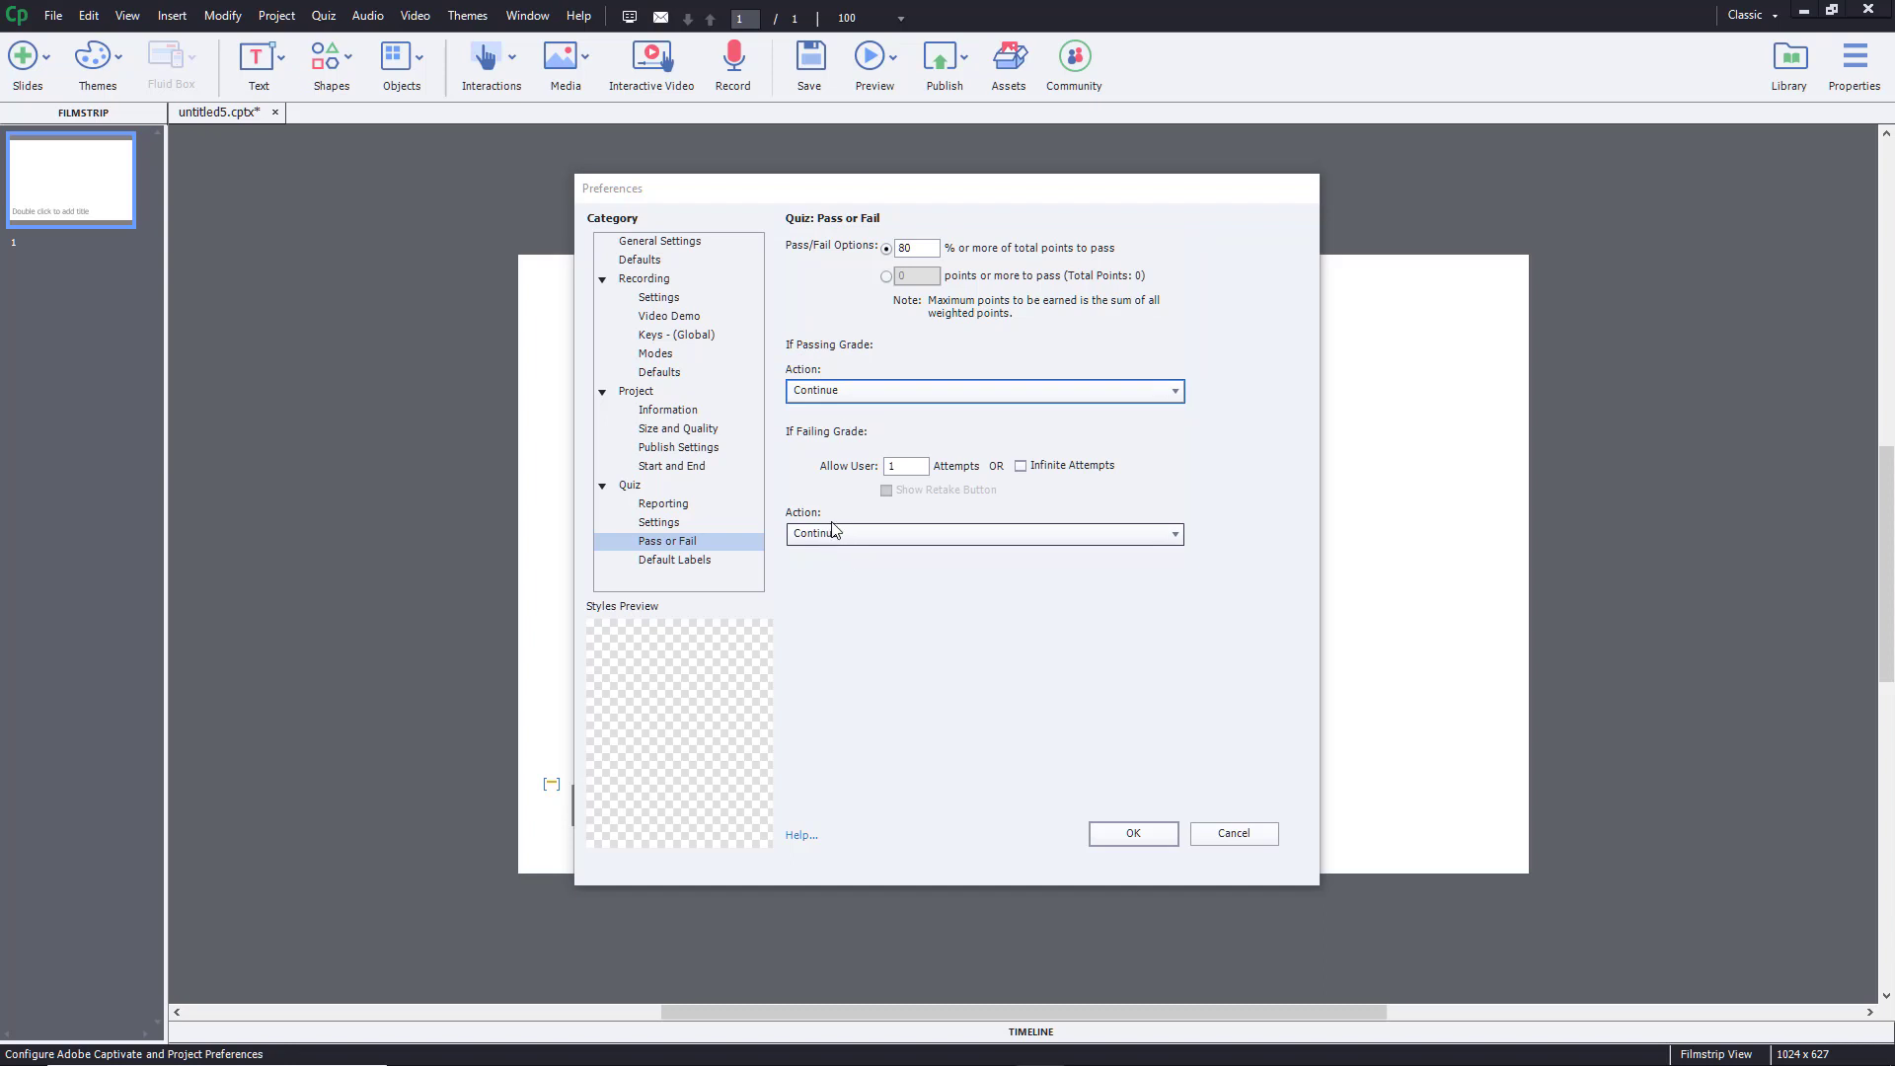
pyautogui.click(676, 561)
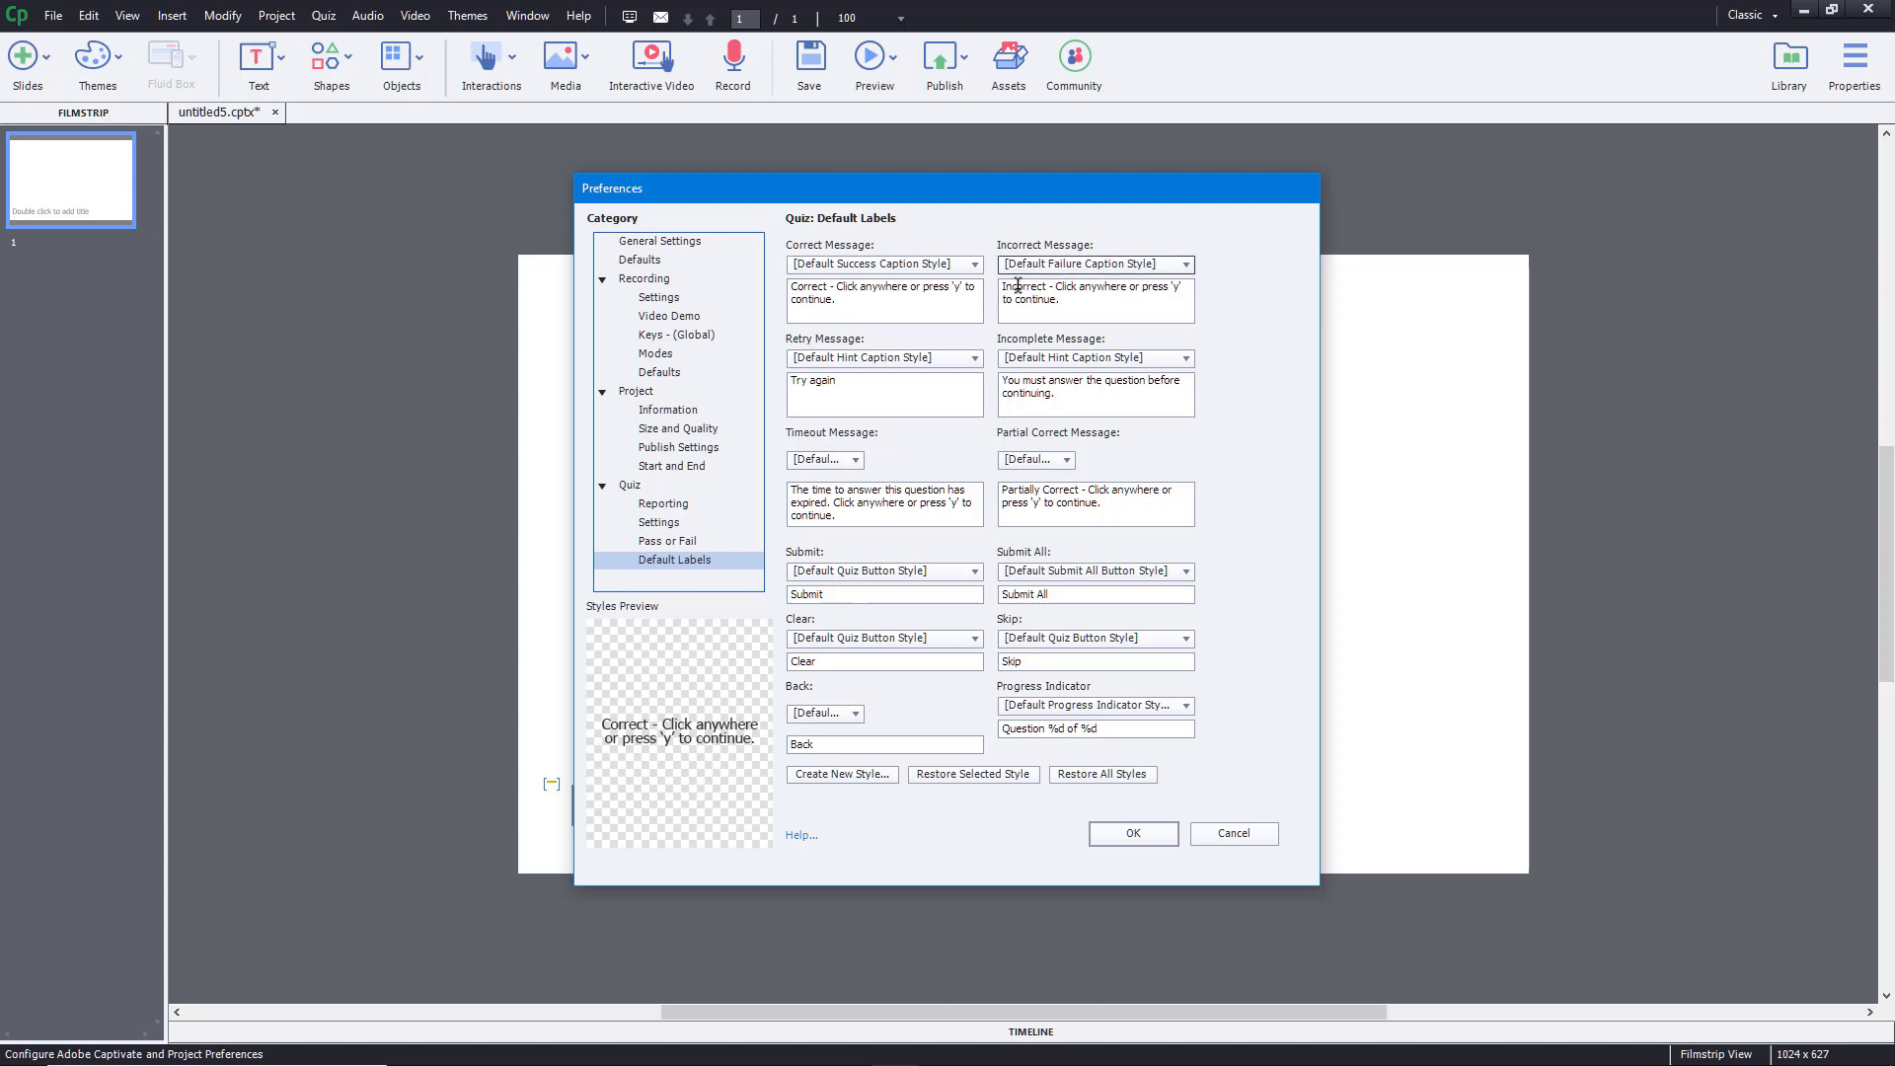
# - Leave the Correct Message caption unchanged and collapse the Recording, Project and Quiz categories
pyautogui.tripleClick(874, 302)
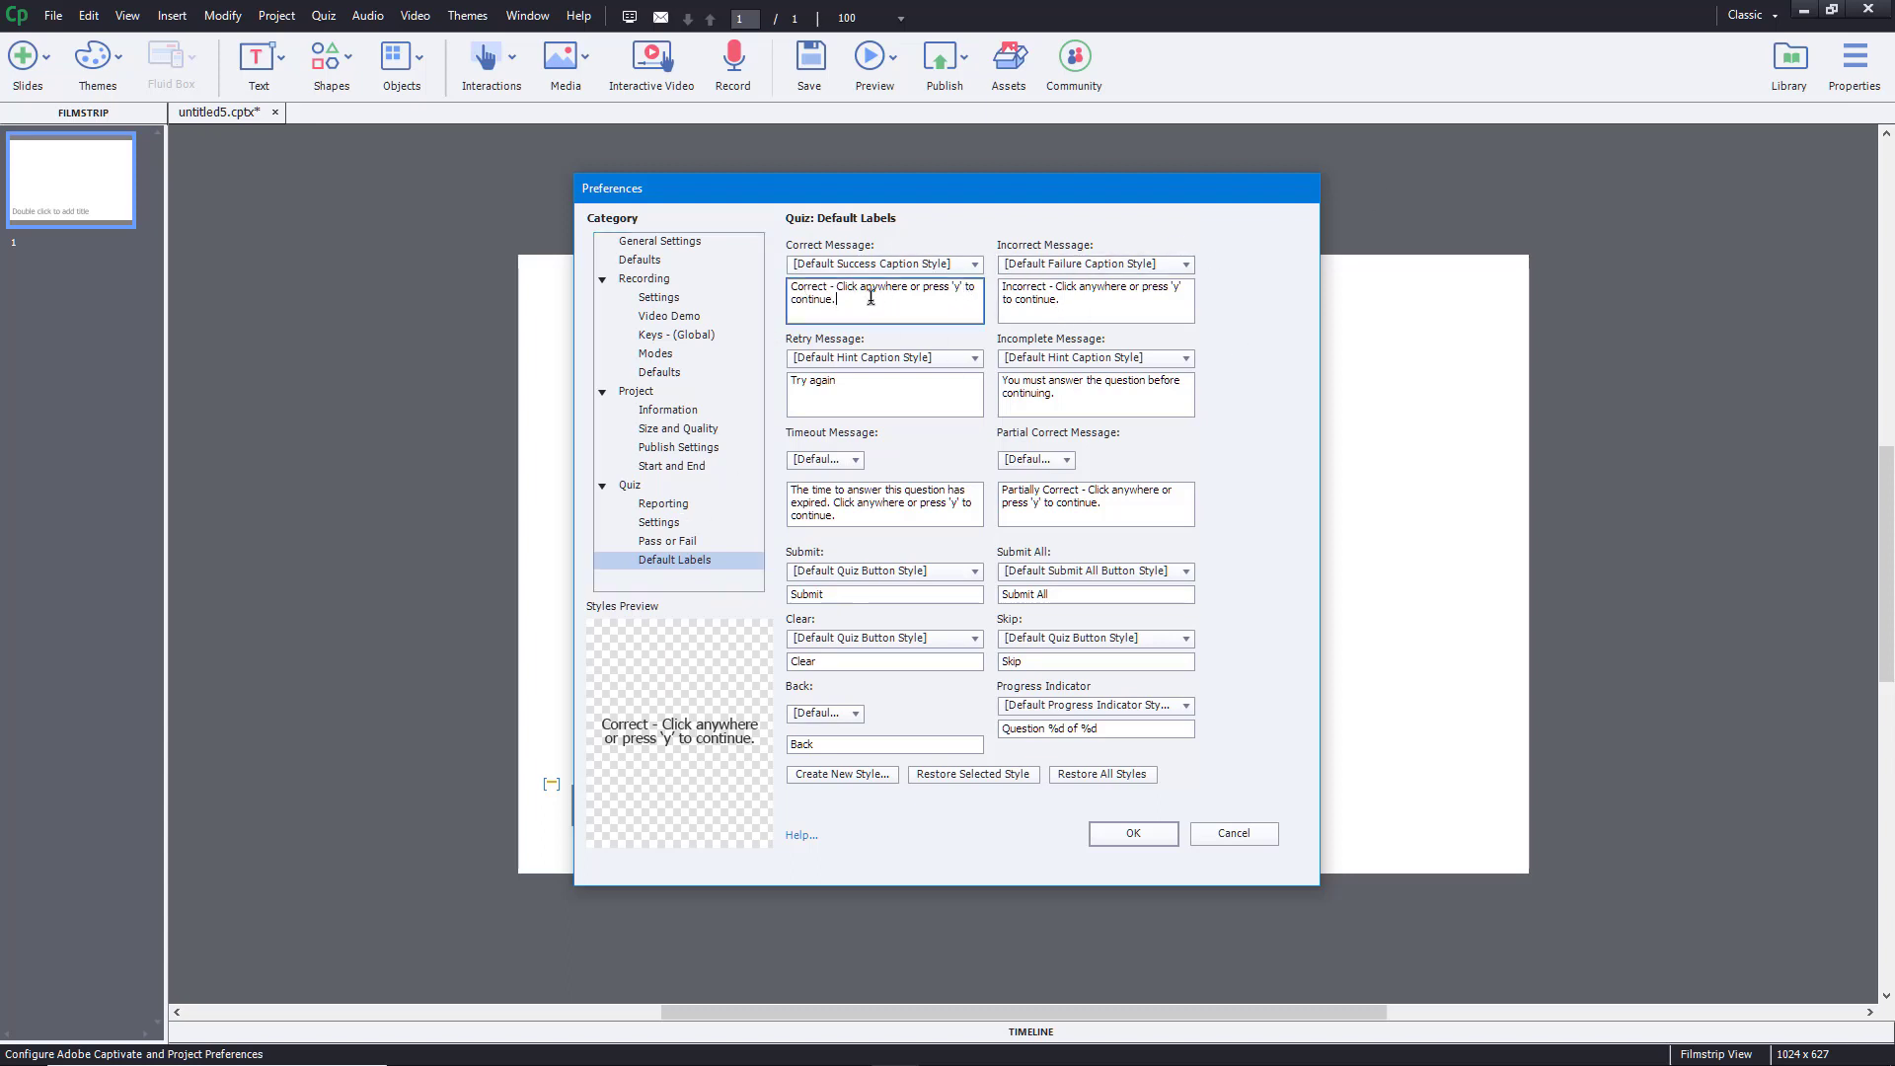
pyautogui.click(954, 339)
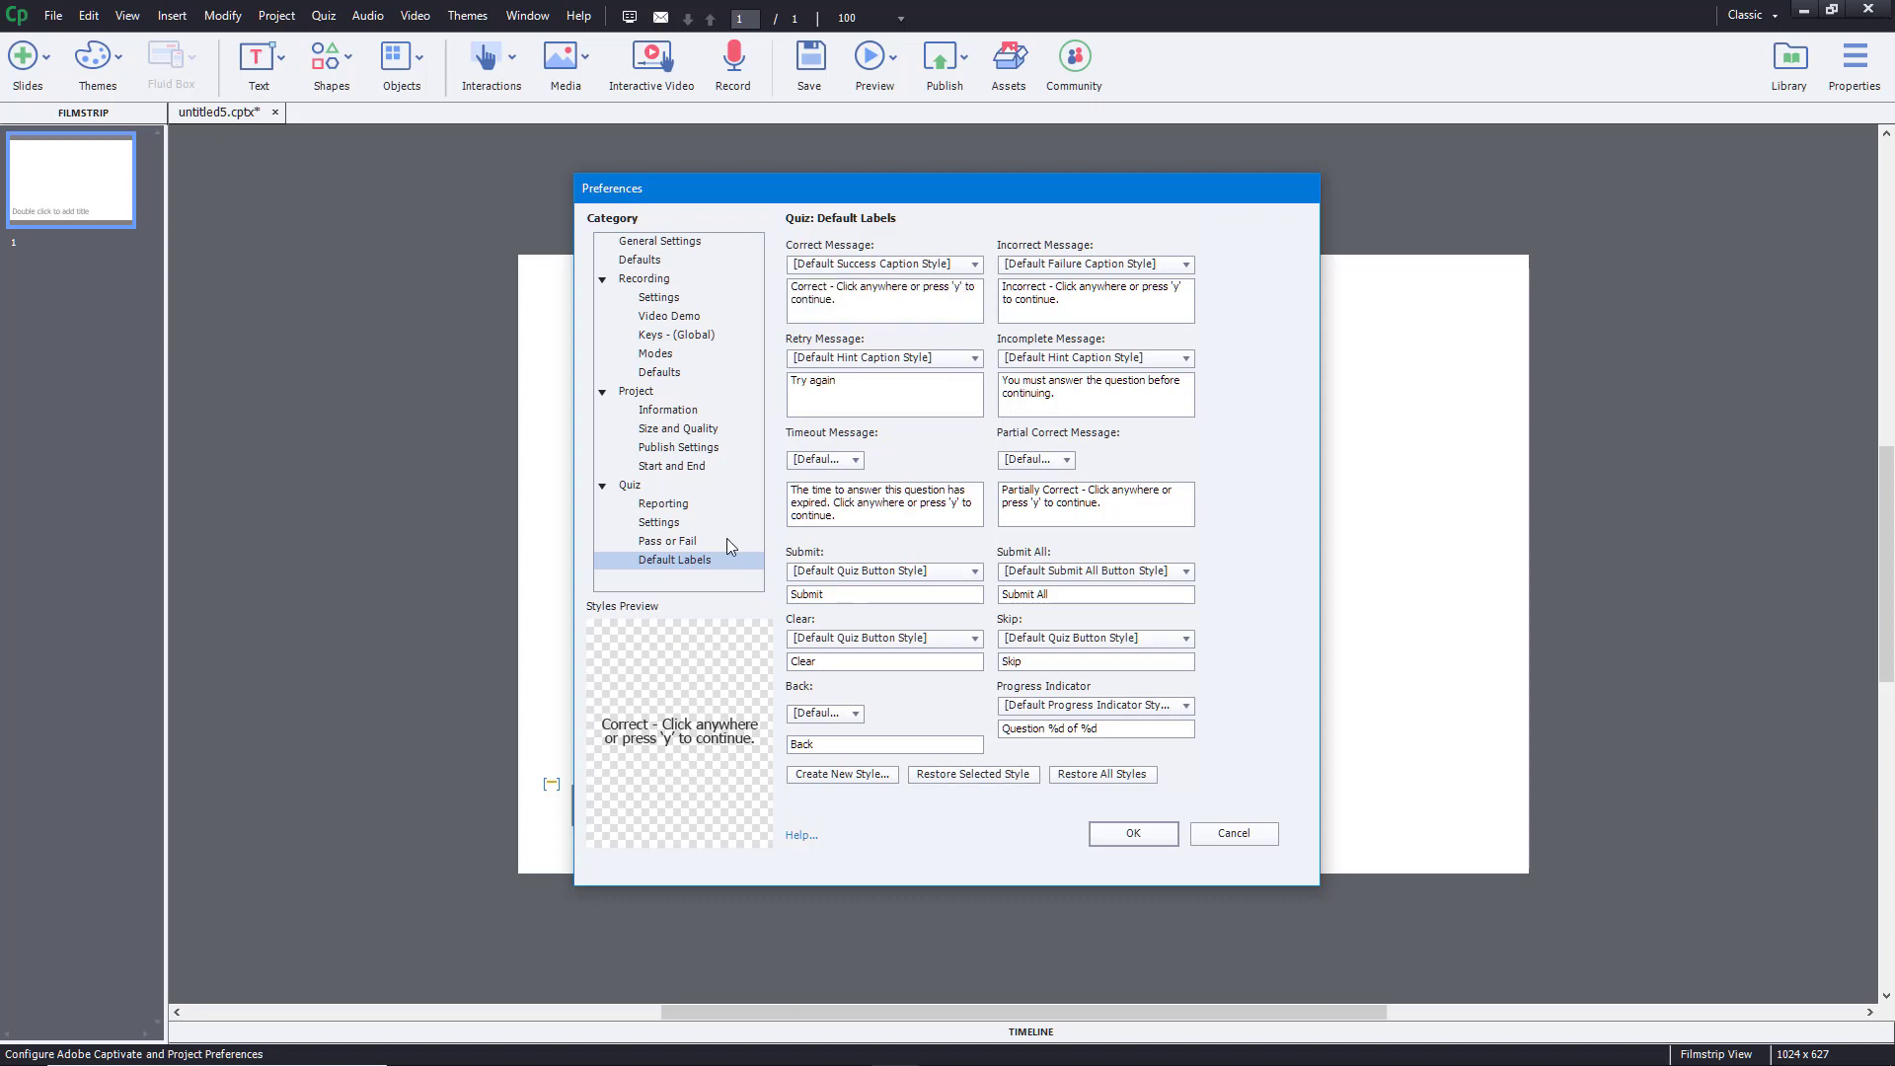
pyautogui.click(602, 280)
pyautogui.click(603, 298)
pyautogui.click(602, 317)
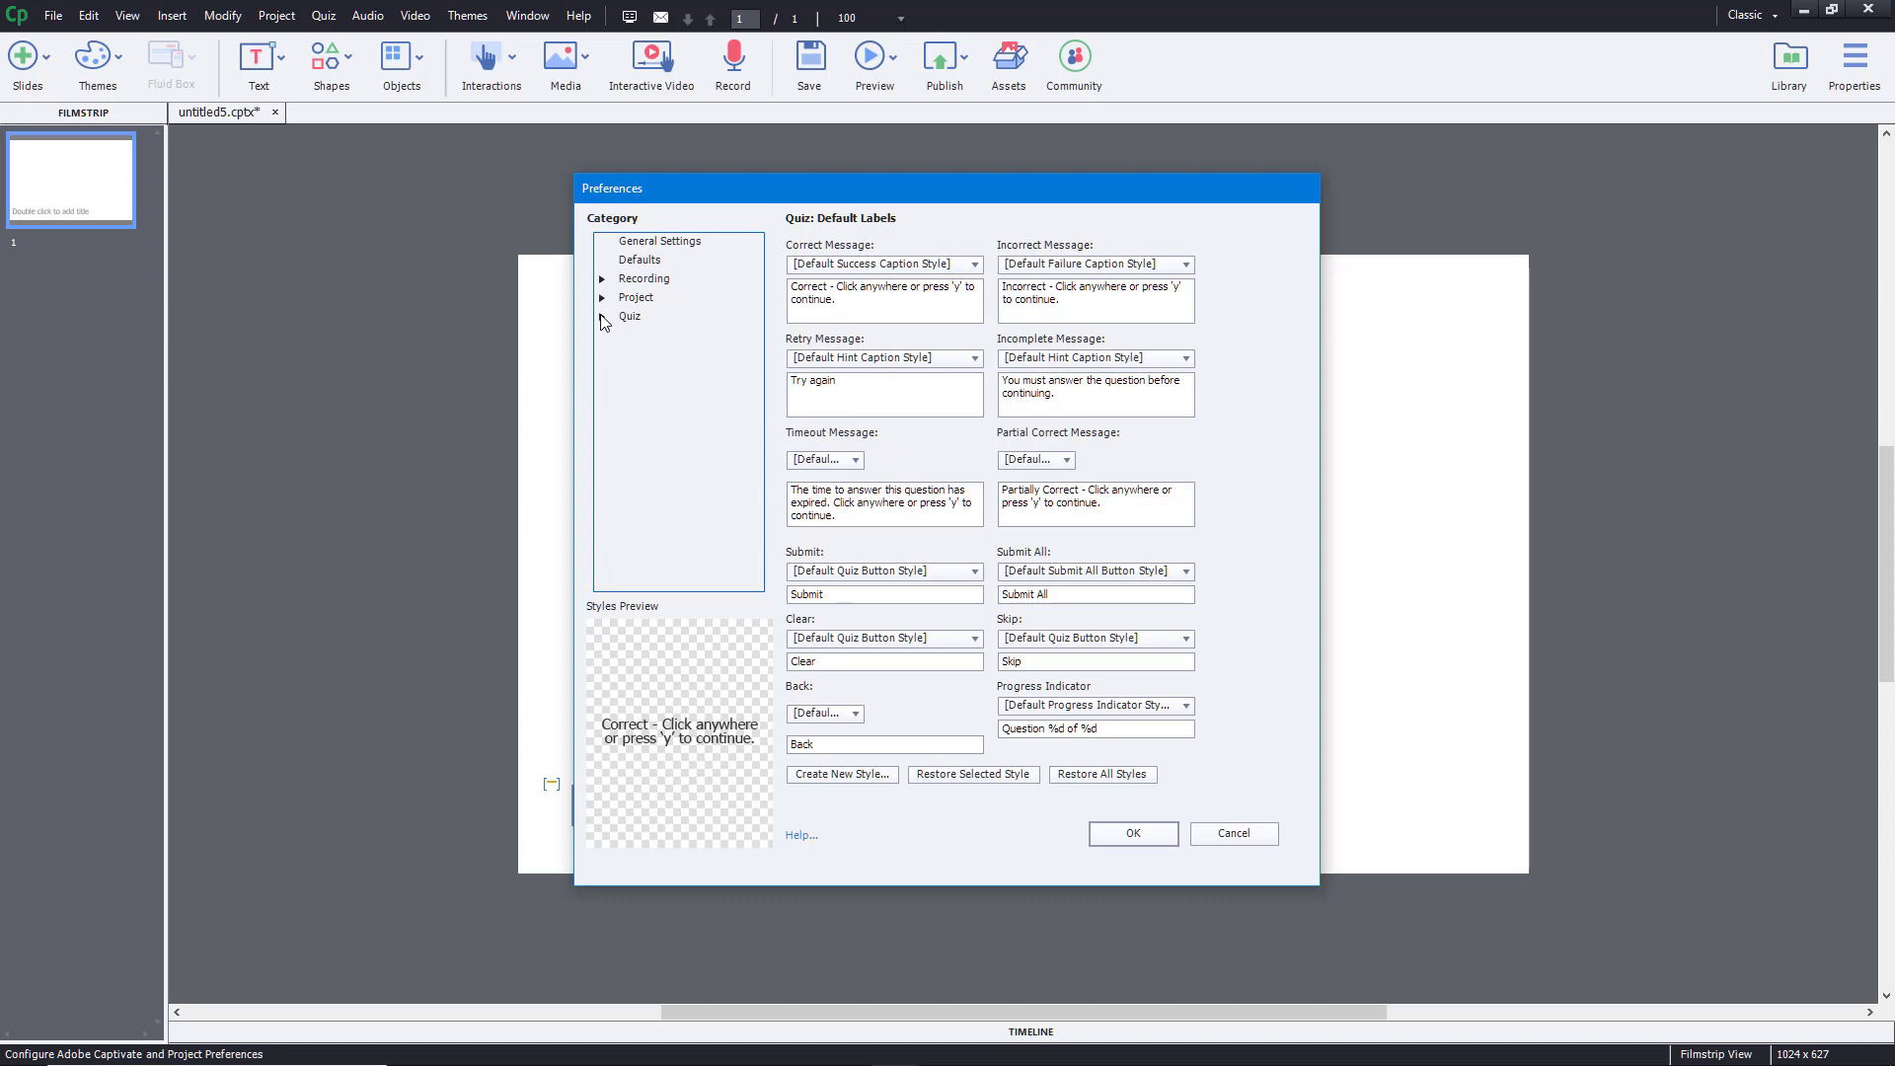